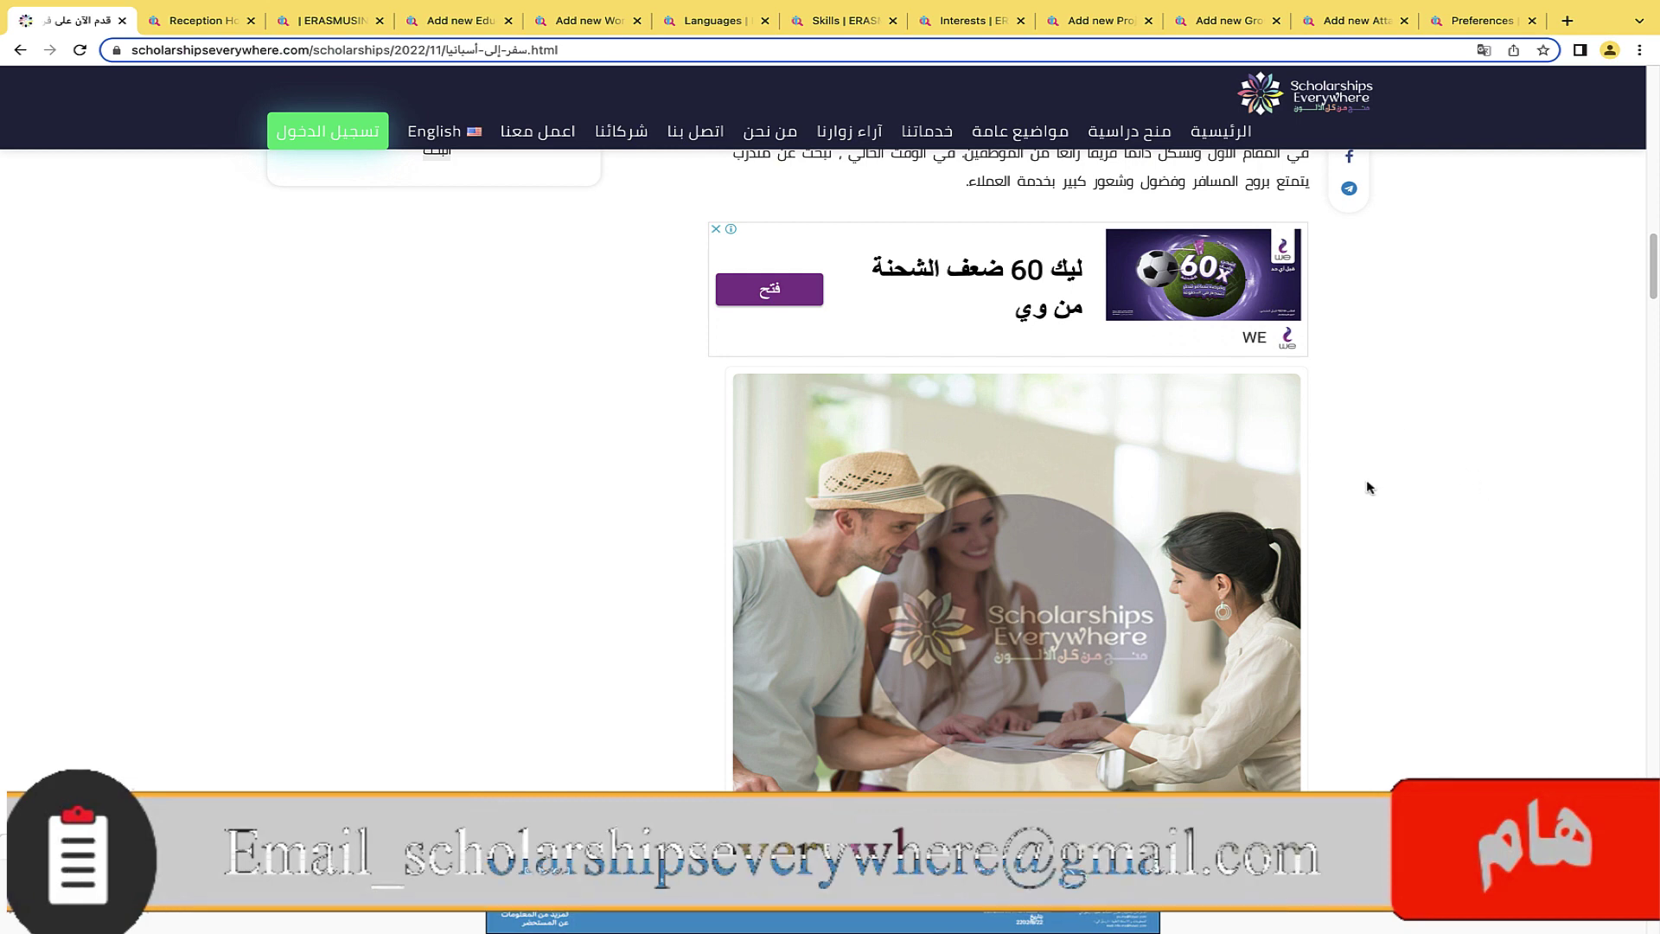
- Read through the scholarship article down to its additional services list and application links
scroll(1368, 487, "down", 20)
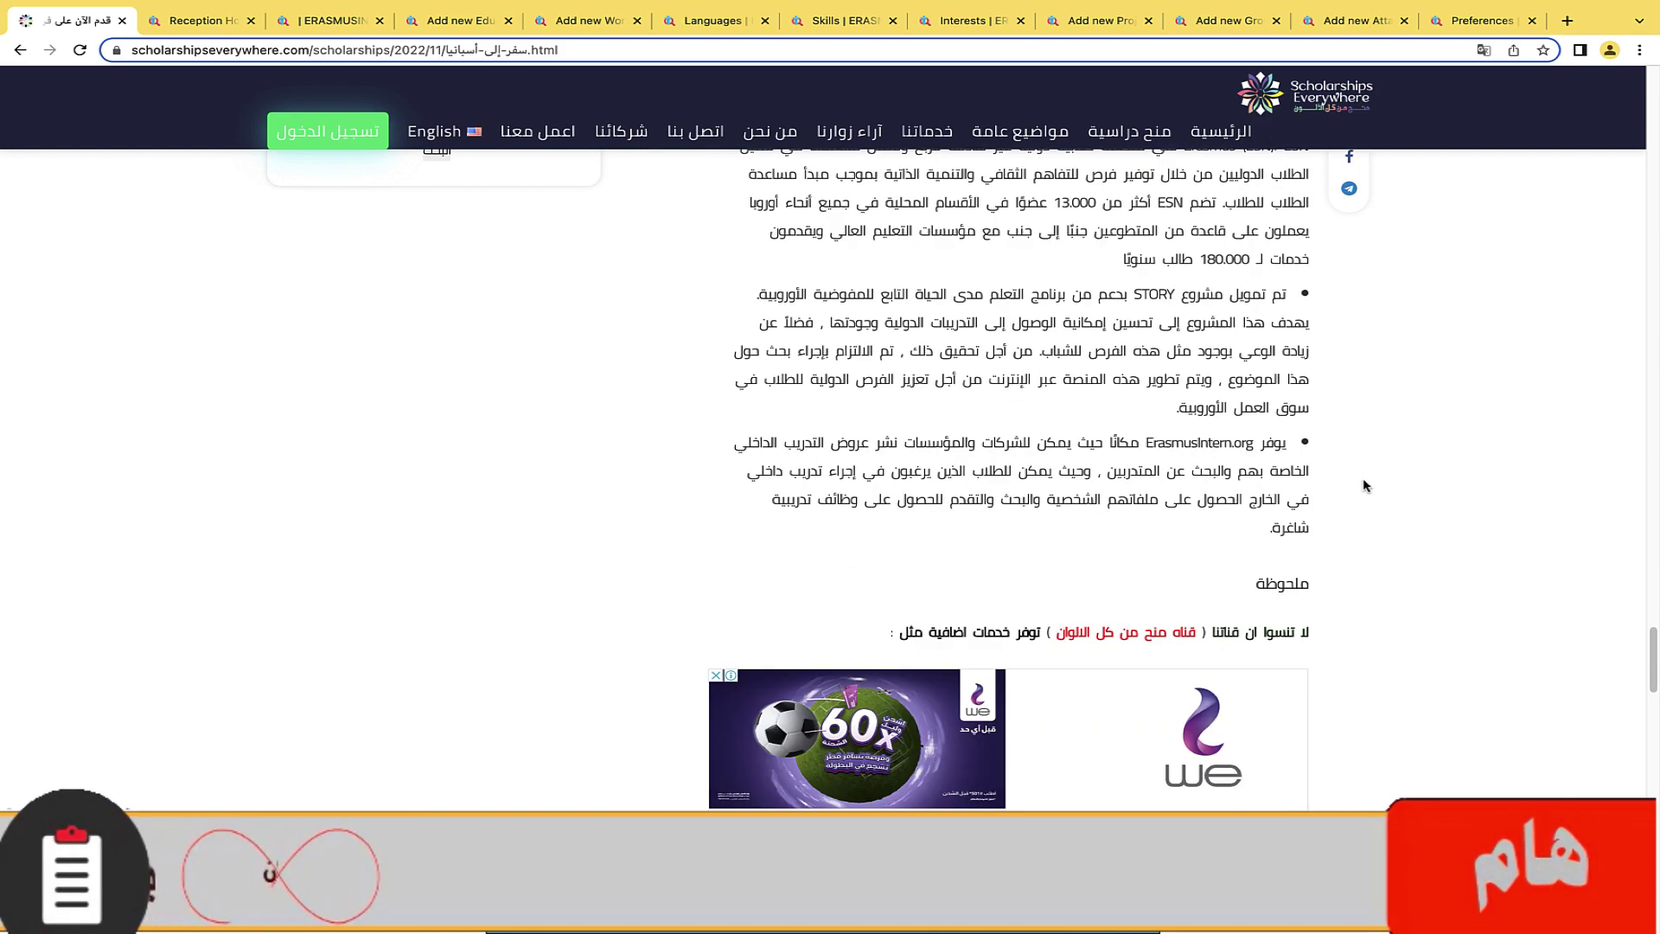
scroll(1365, 486, "down", 12)
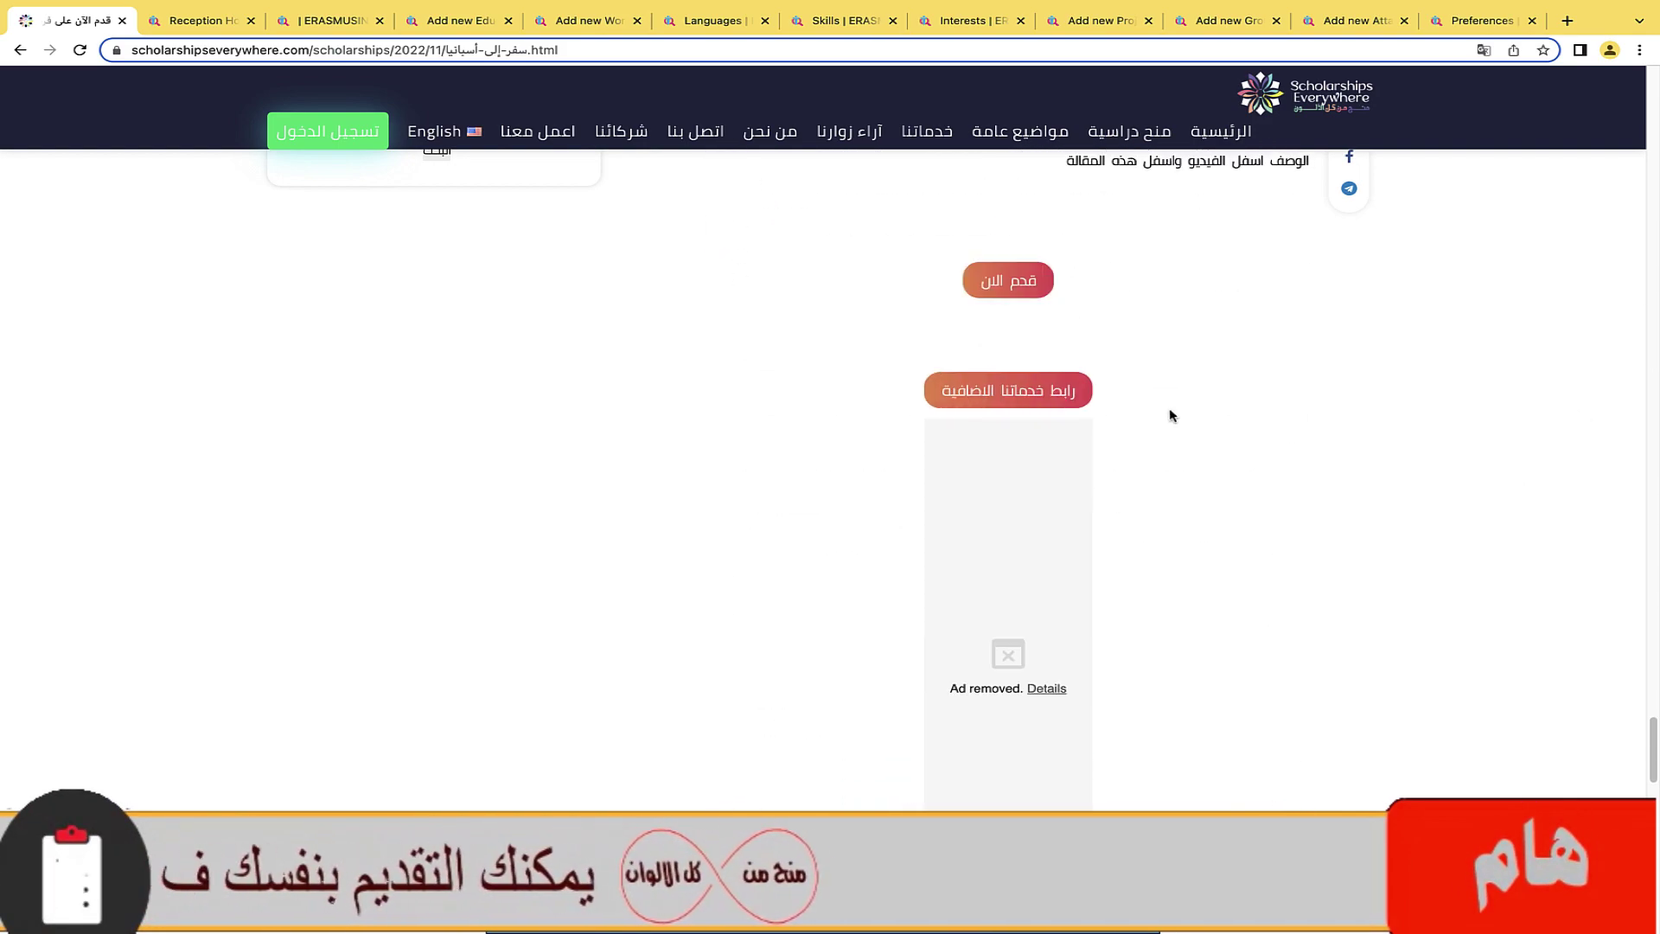
scroll(1072, 385, "up", 3)
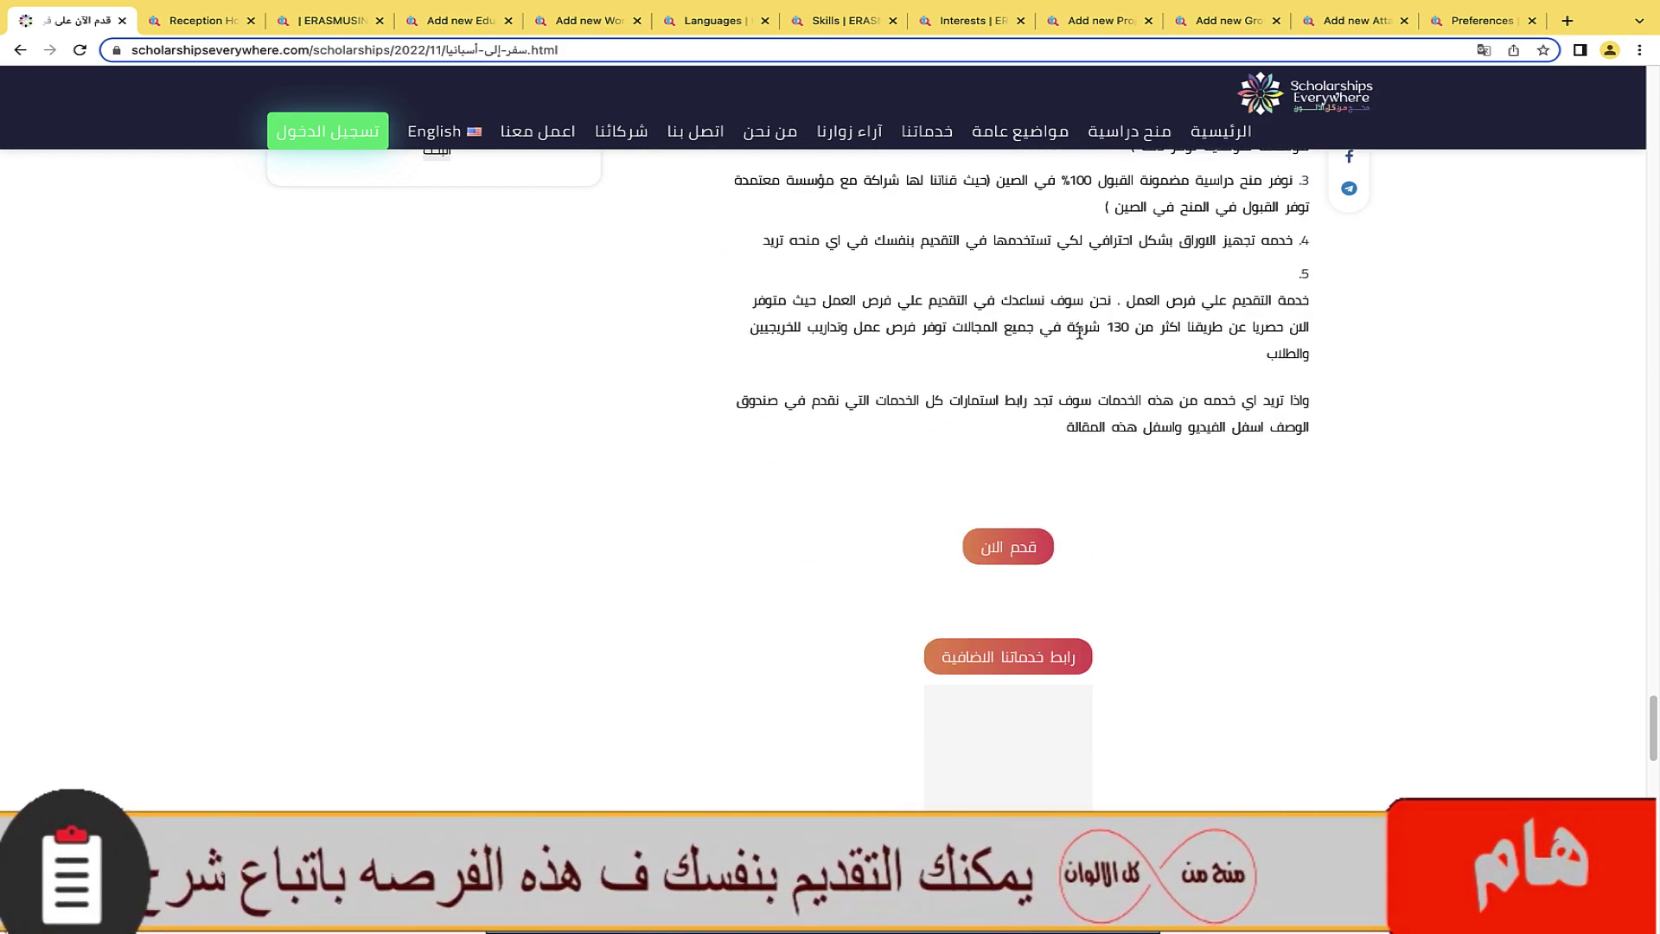
scroll(1079, 333, "up", 3)
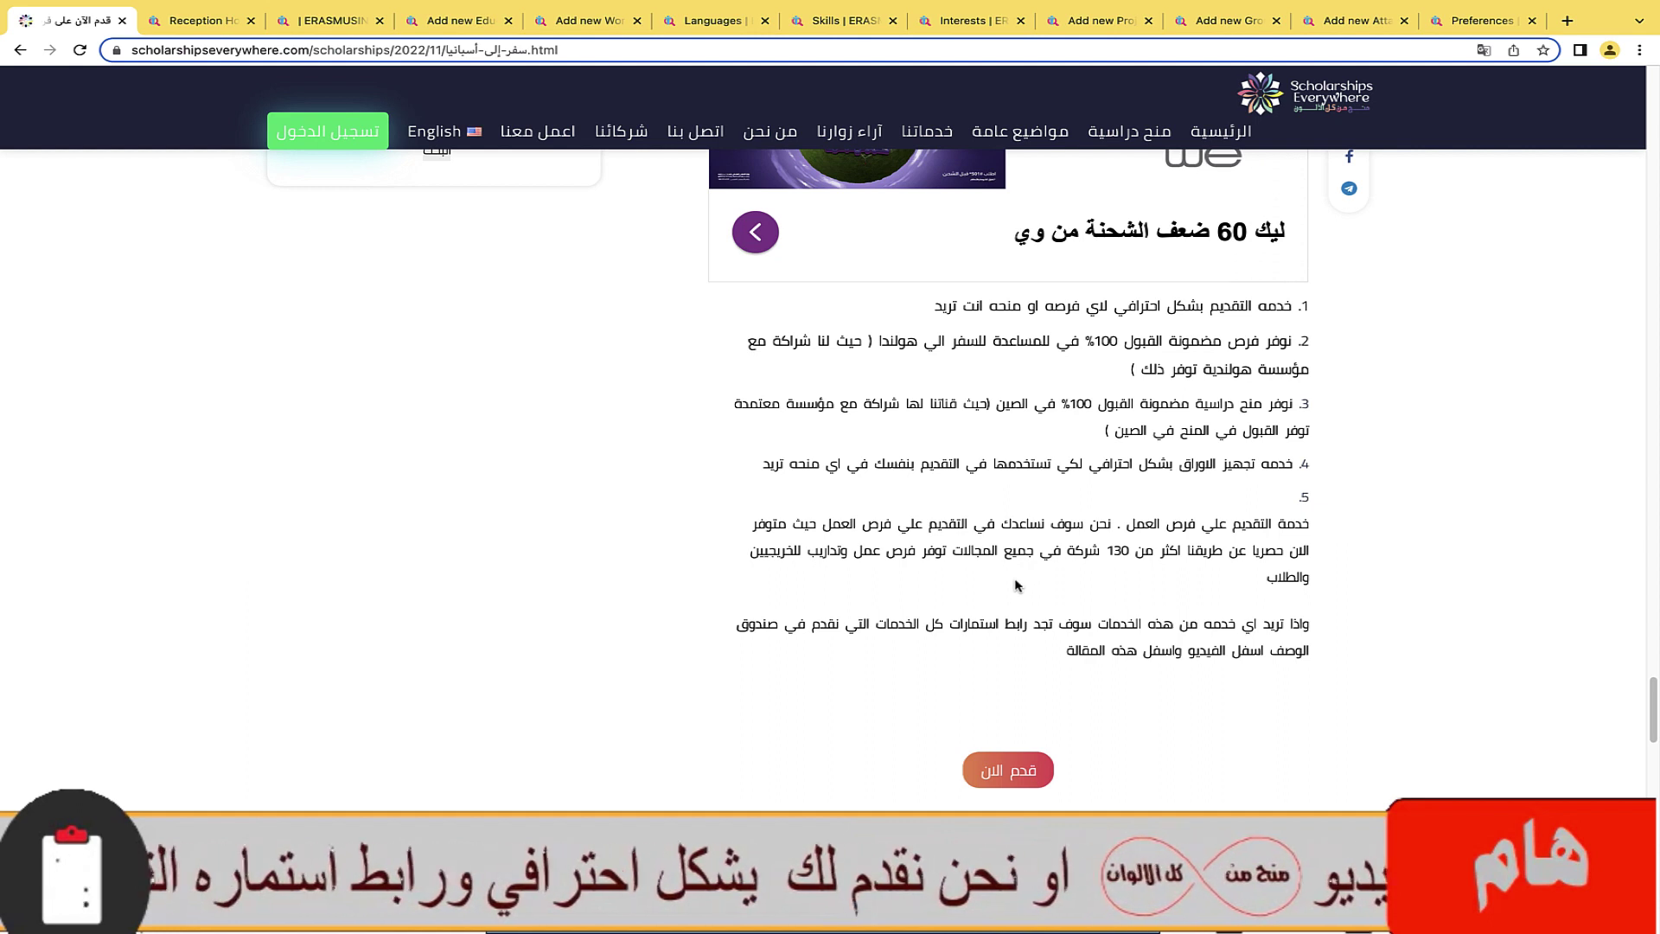
scroll(1016, 586, "down", 3)
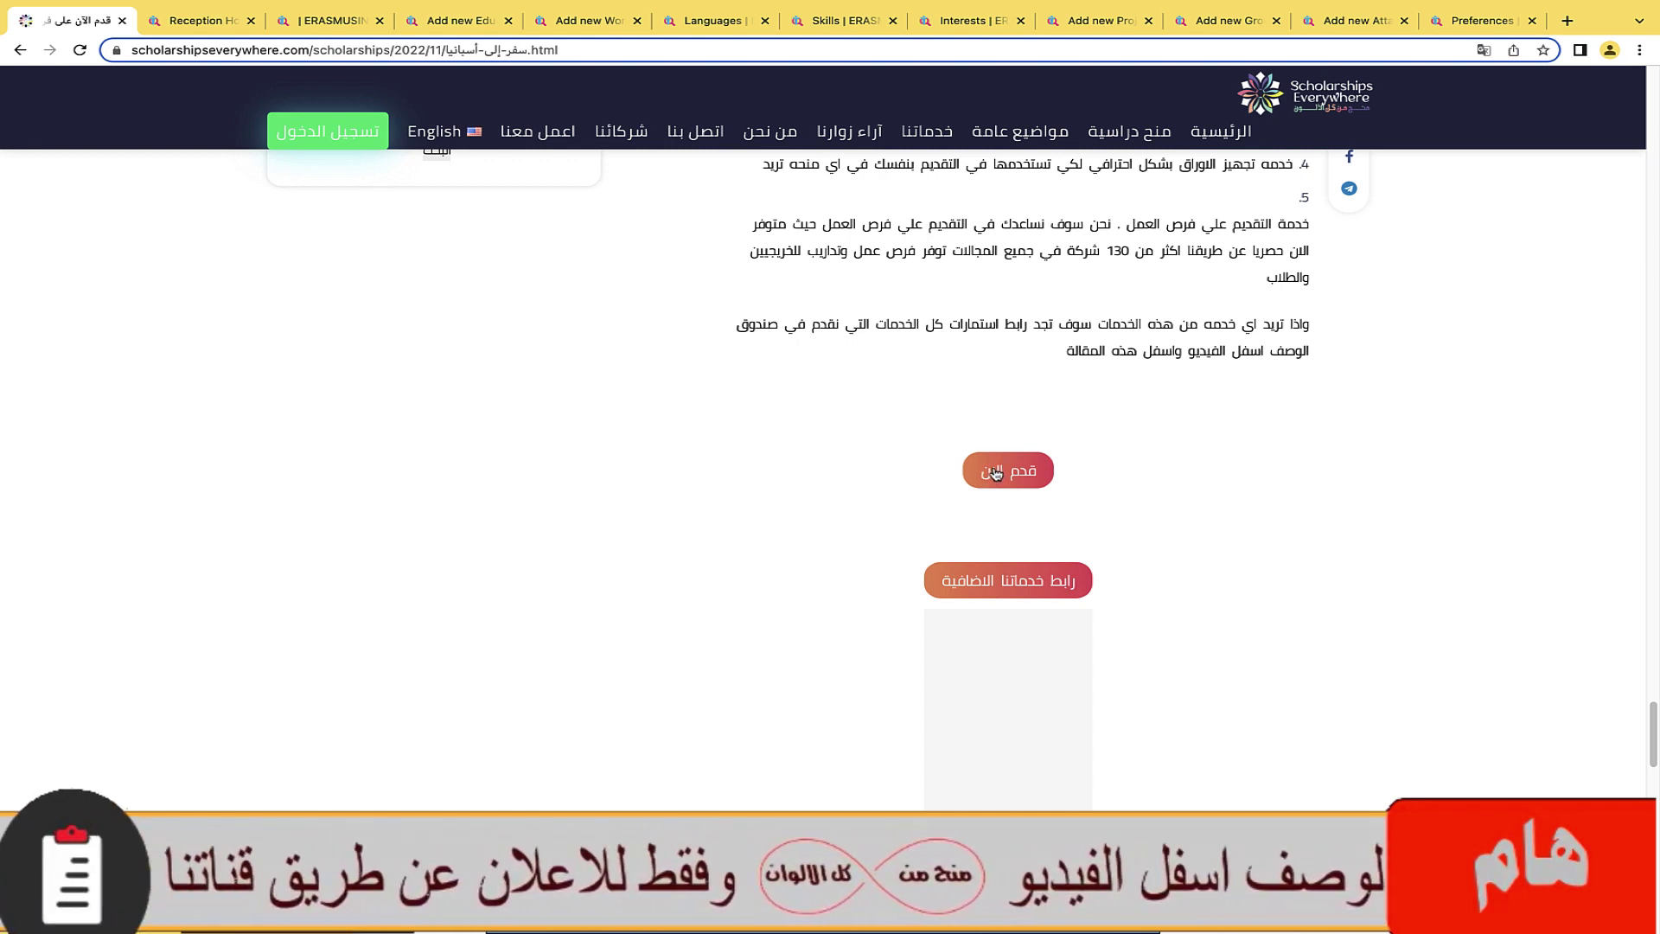
- Open the Reception Hostel Barcelona internship listing and examine its general information, duties and compensation
left_click(183, 31)
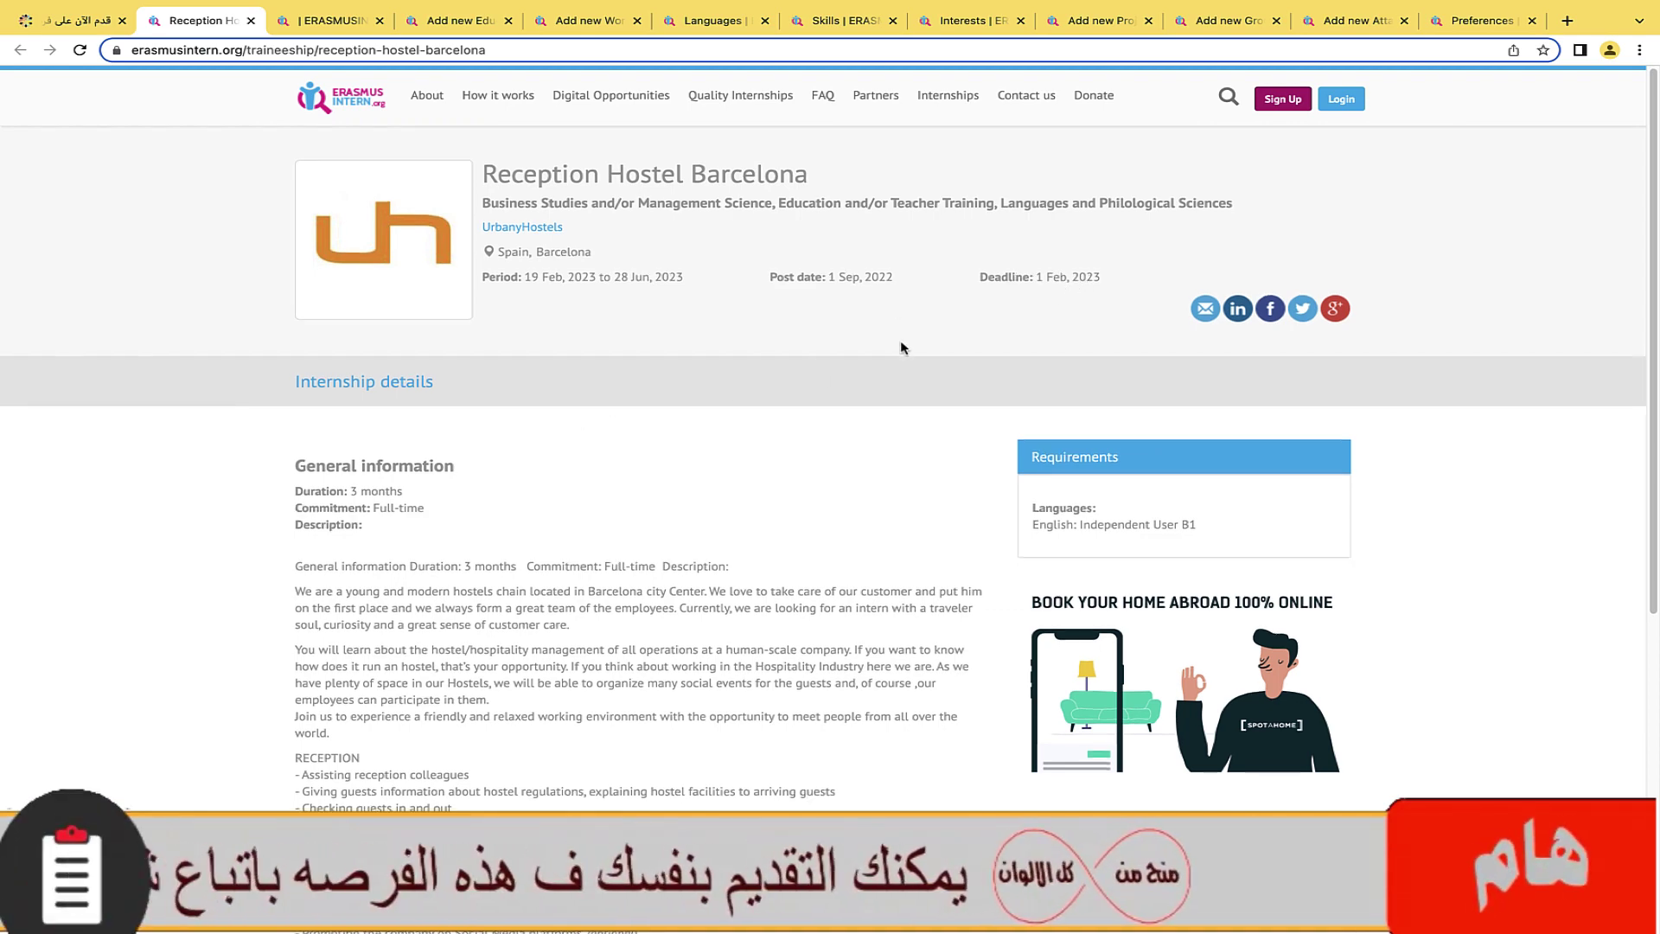
scroll(865, 363, "down", 4)
scroll(657, 415, "up", 4)
scroll(649, 423, "down", 5)
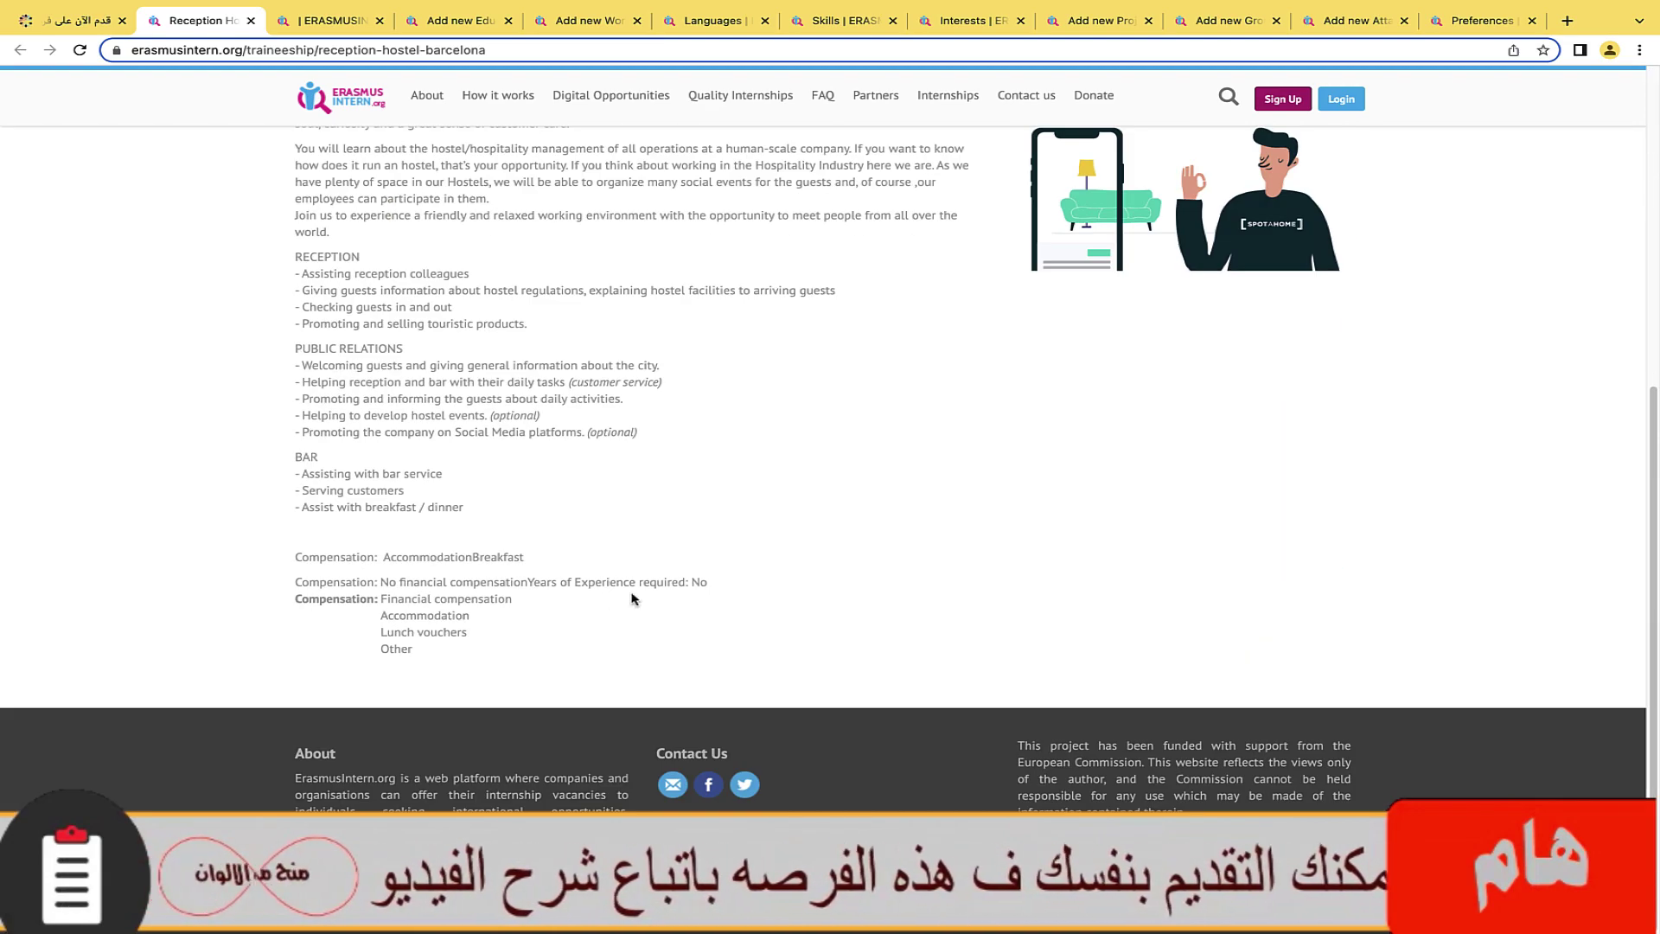
scroll(468, 413, "up", 5)
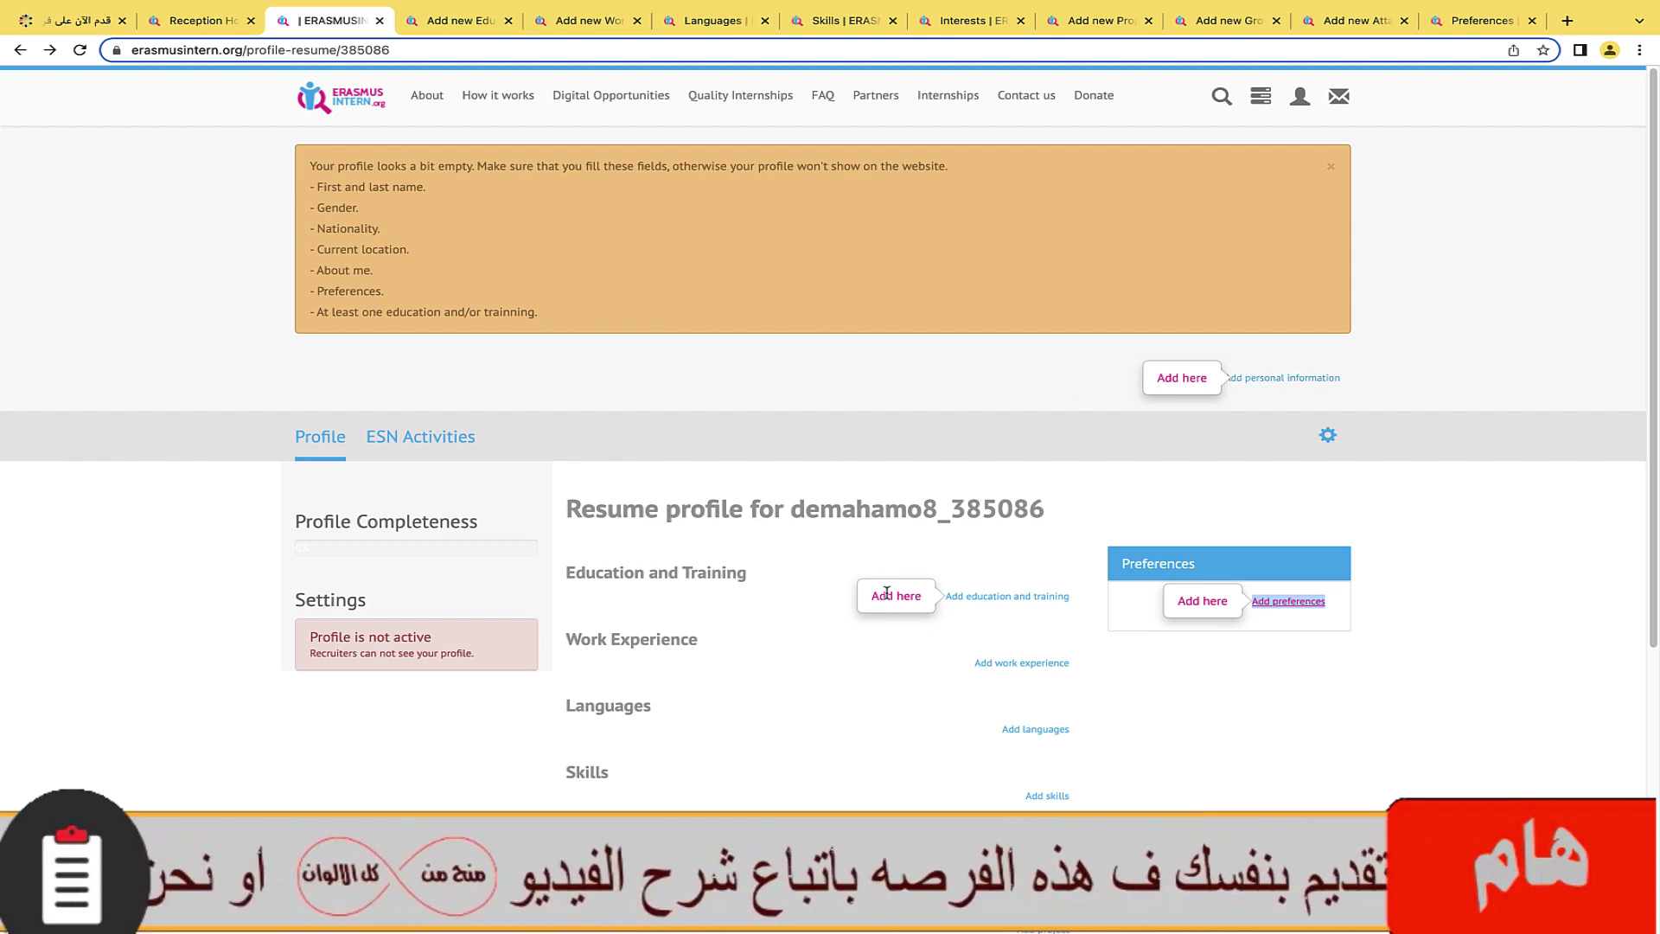
- Examine the Add new Education and Training form, including the field of study options and the experience evaluation section
left_click(462, 20)
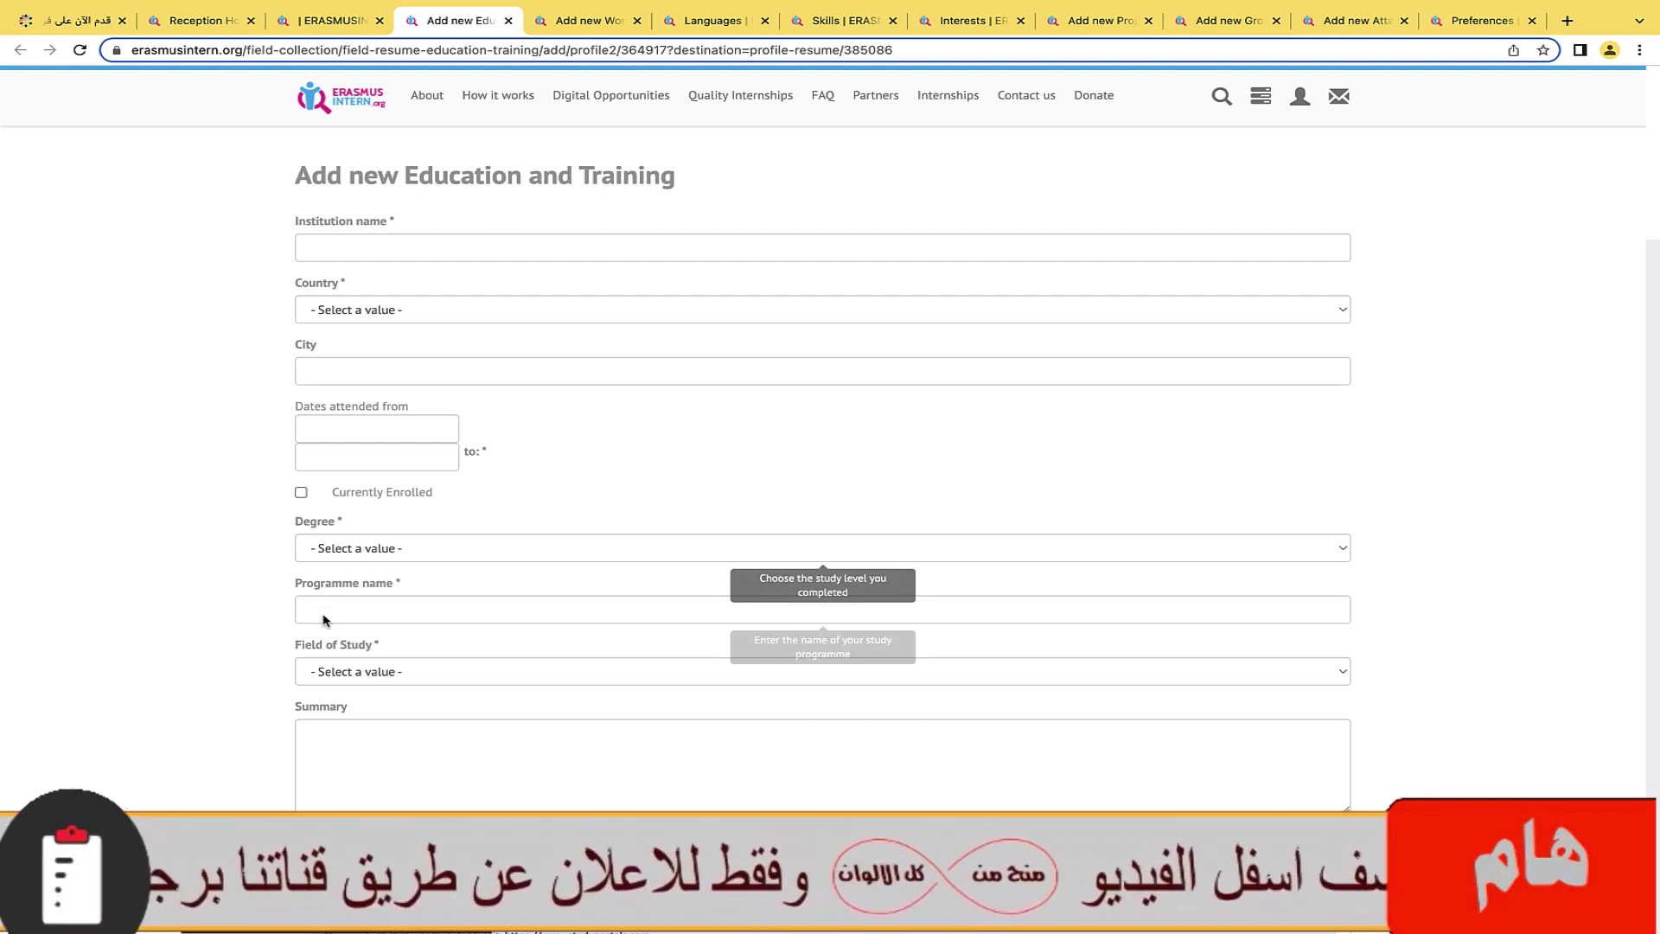
left_click(326, 671)
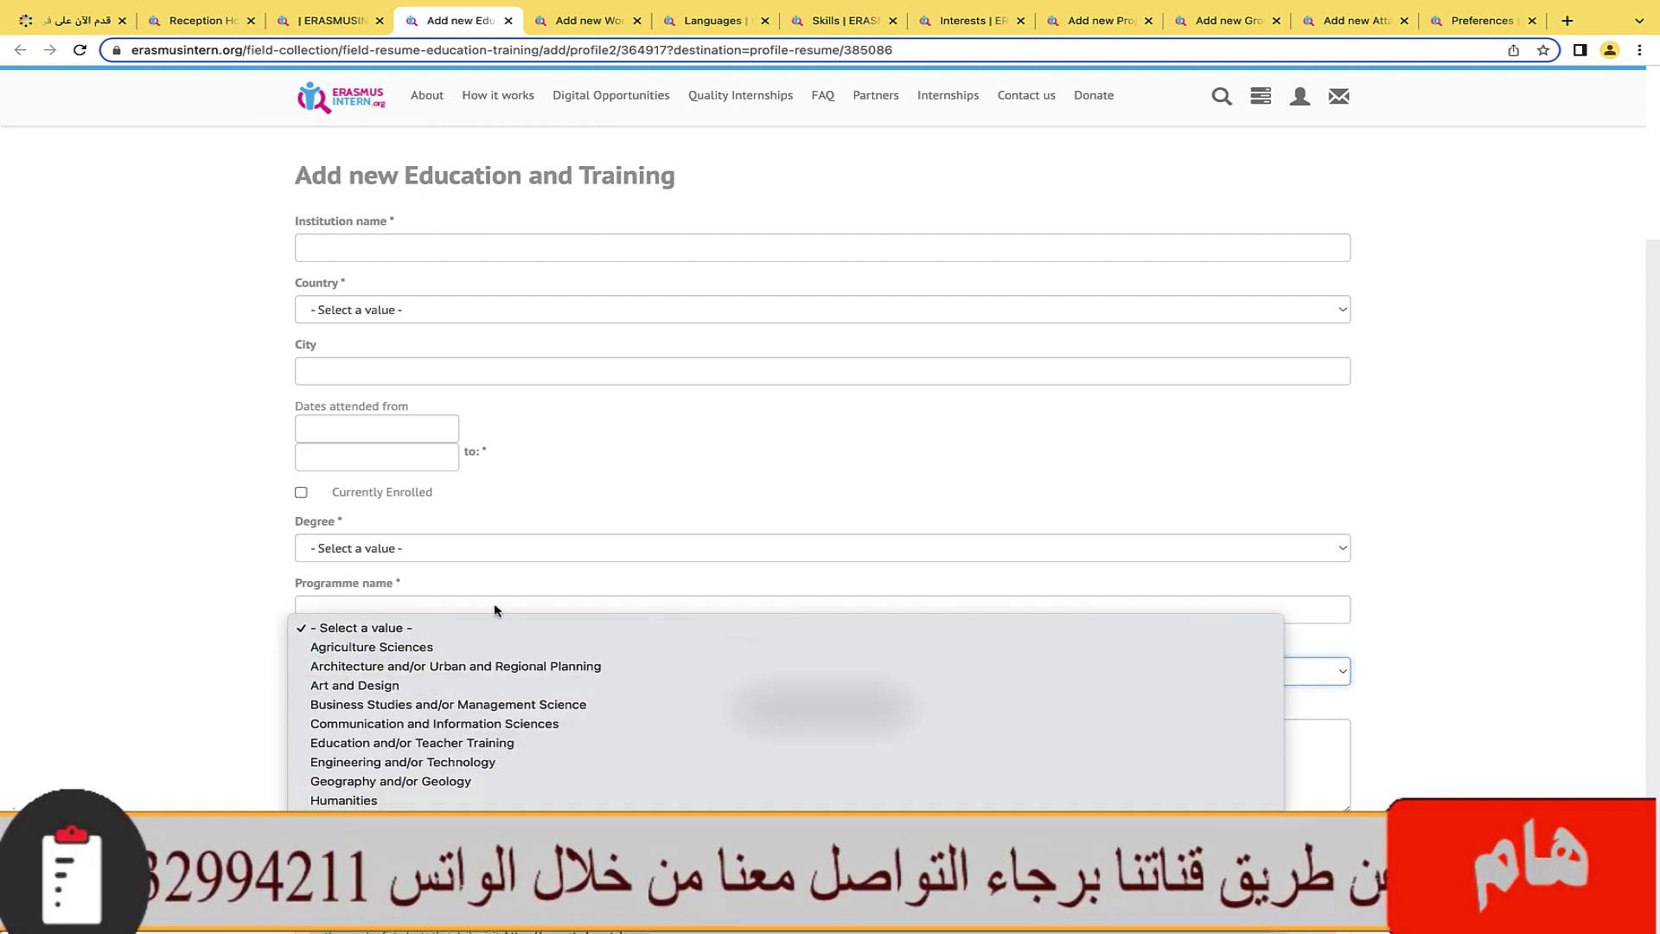
left_click(523, 629)
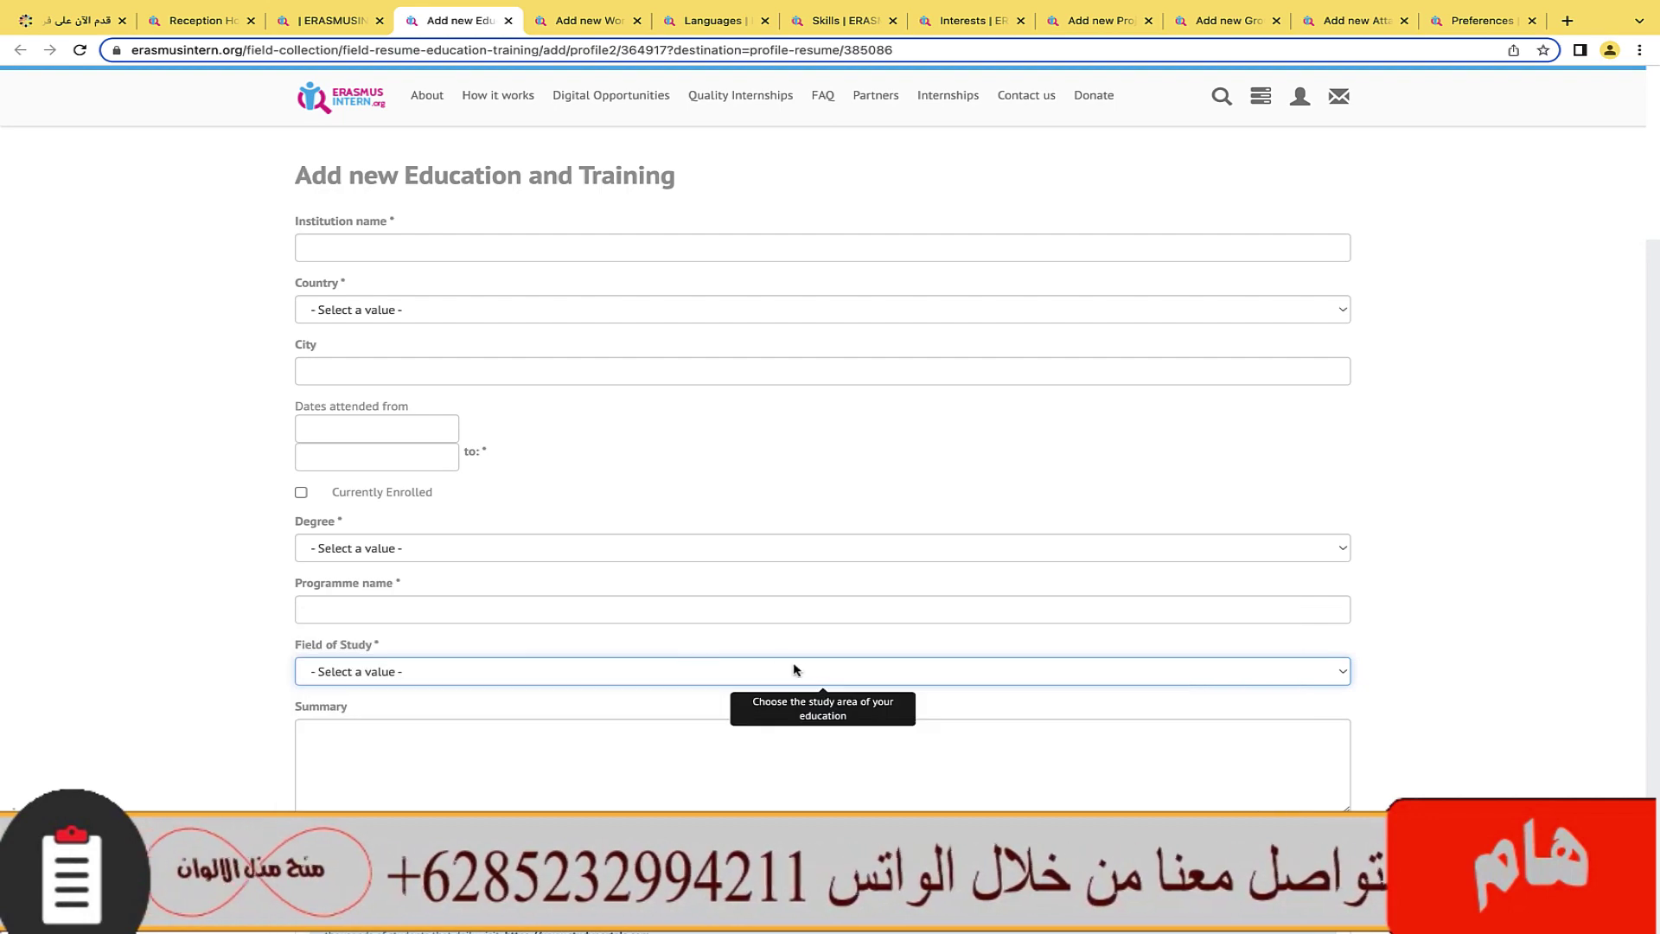
scroll(795, 670, "down", 4)
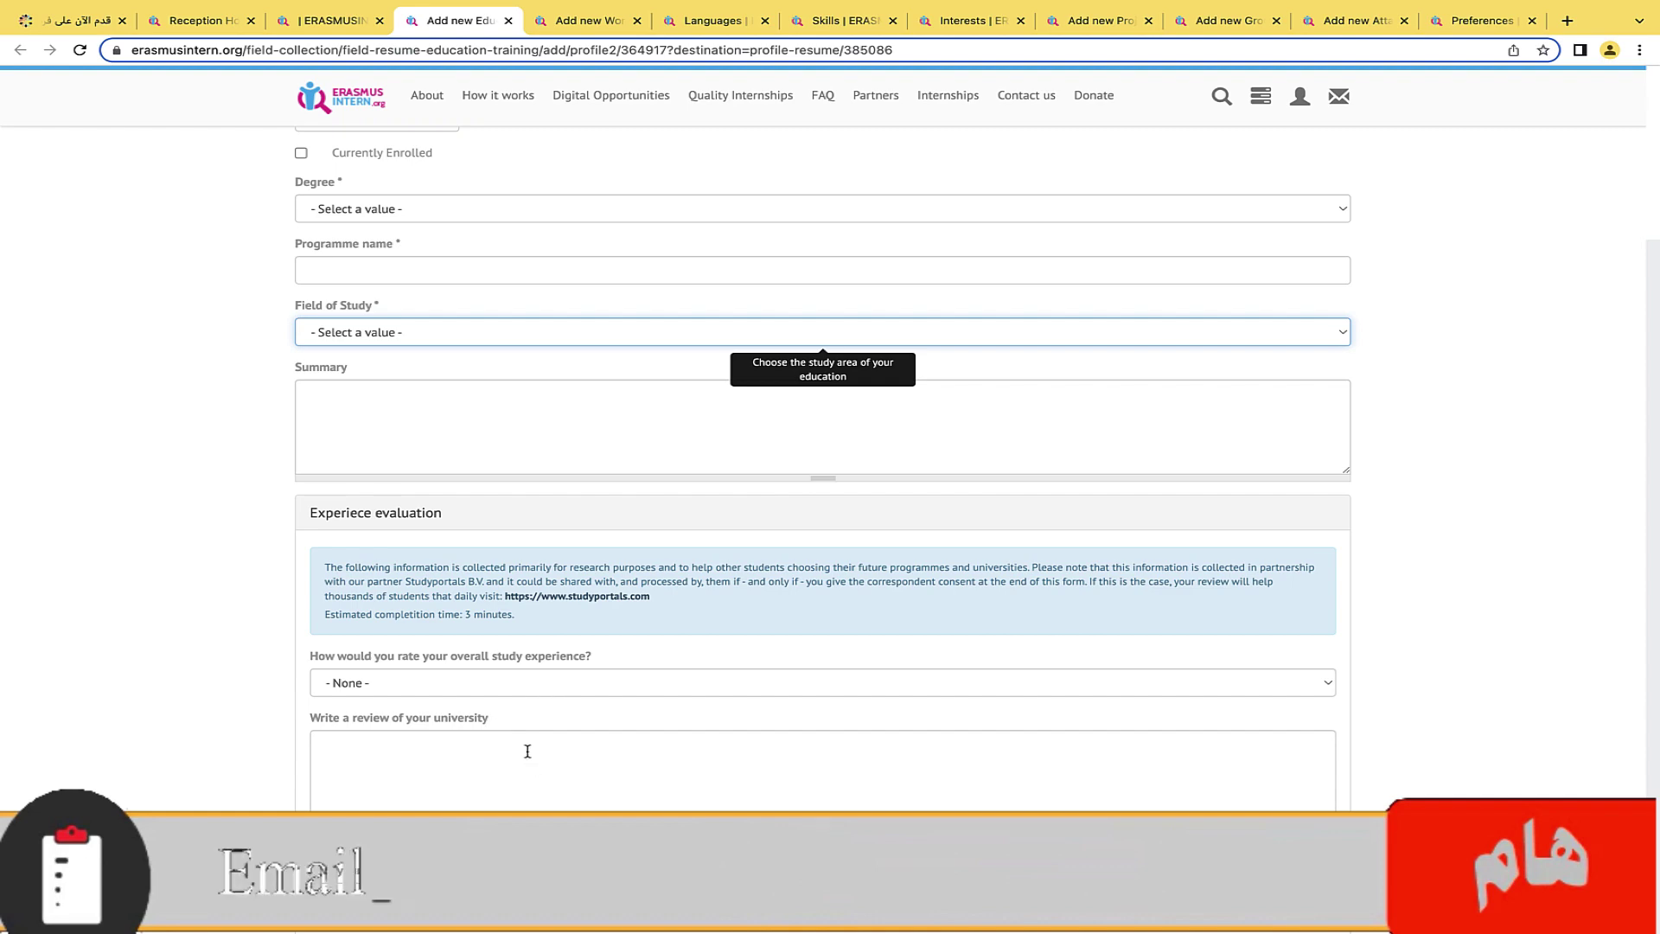
scroll(671, 719, "down", 4)
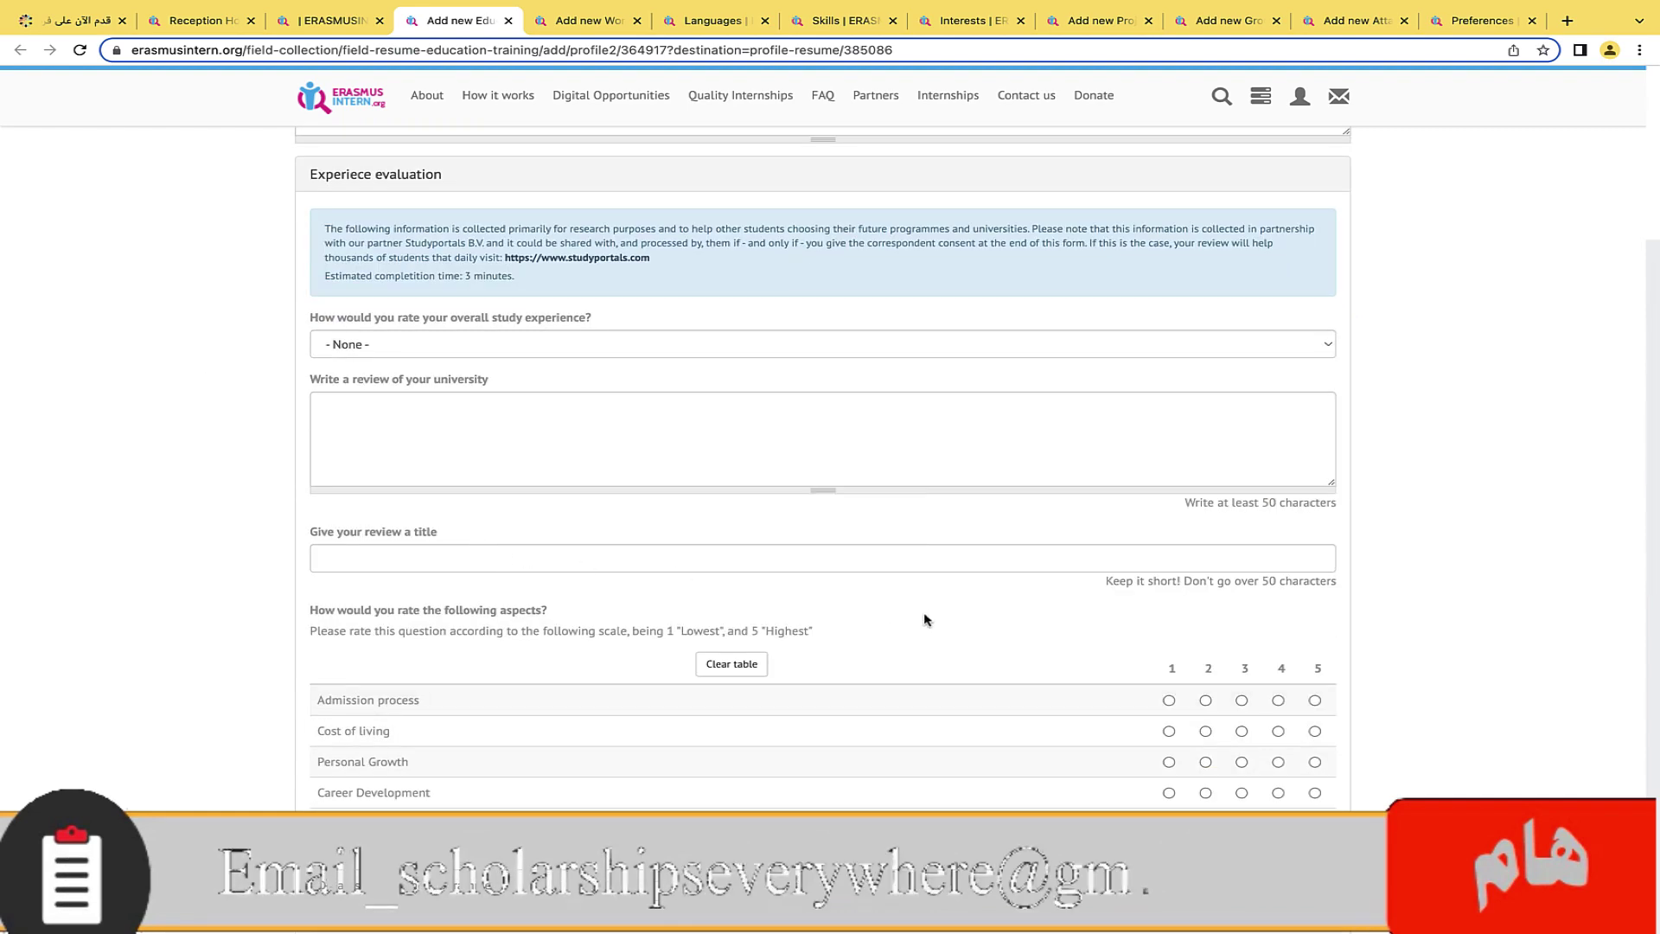
scroll(925, 622, "down", 1)
scroll(349, 692, "down", 1)
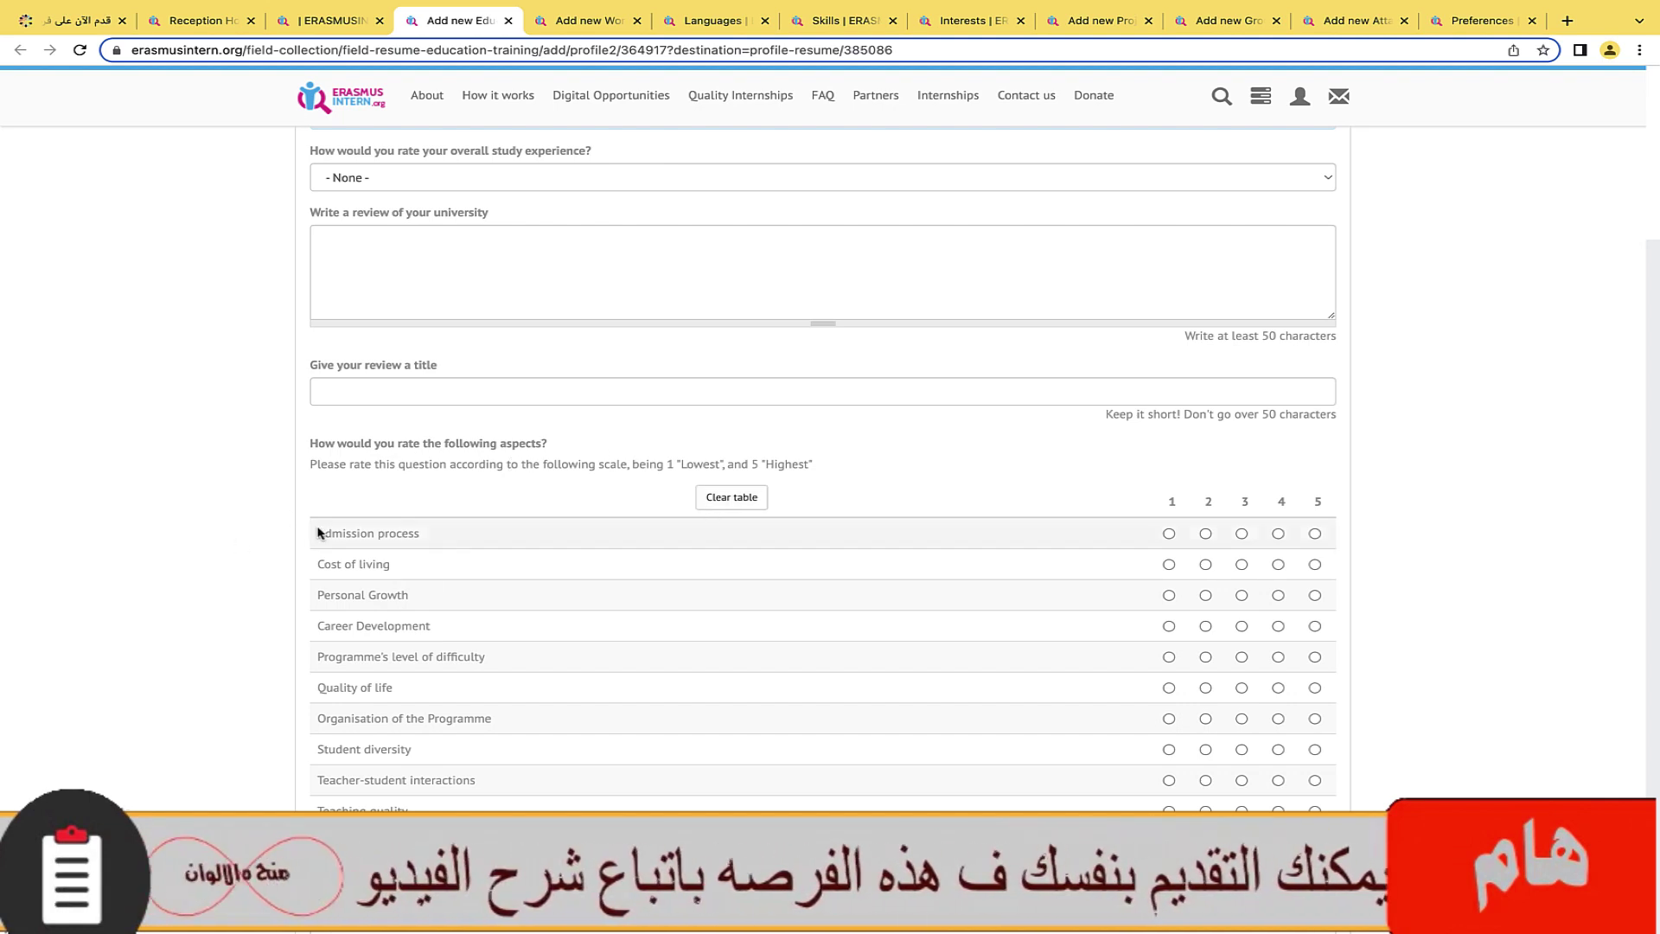
scroll(635, 487, "down", 1)
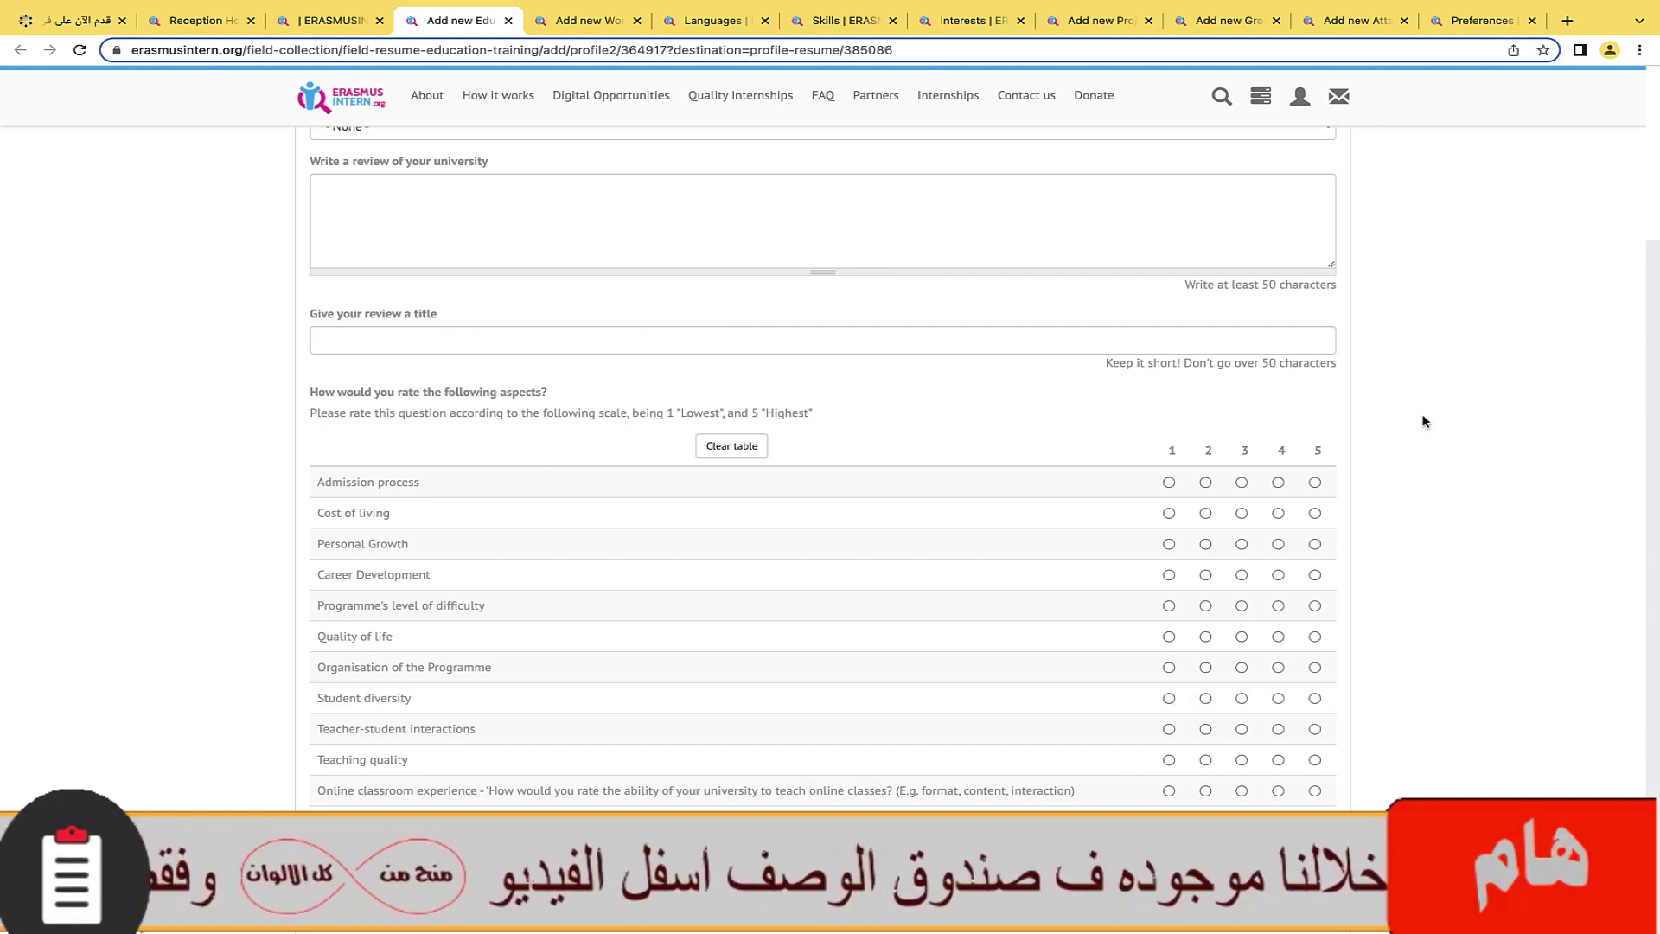
scroll(1056, 396, "up", 1)
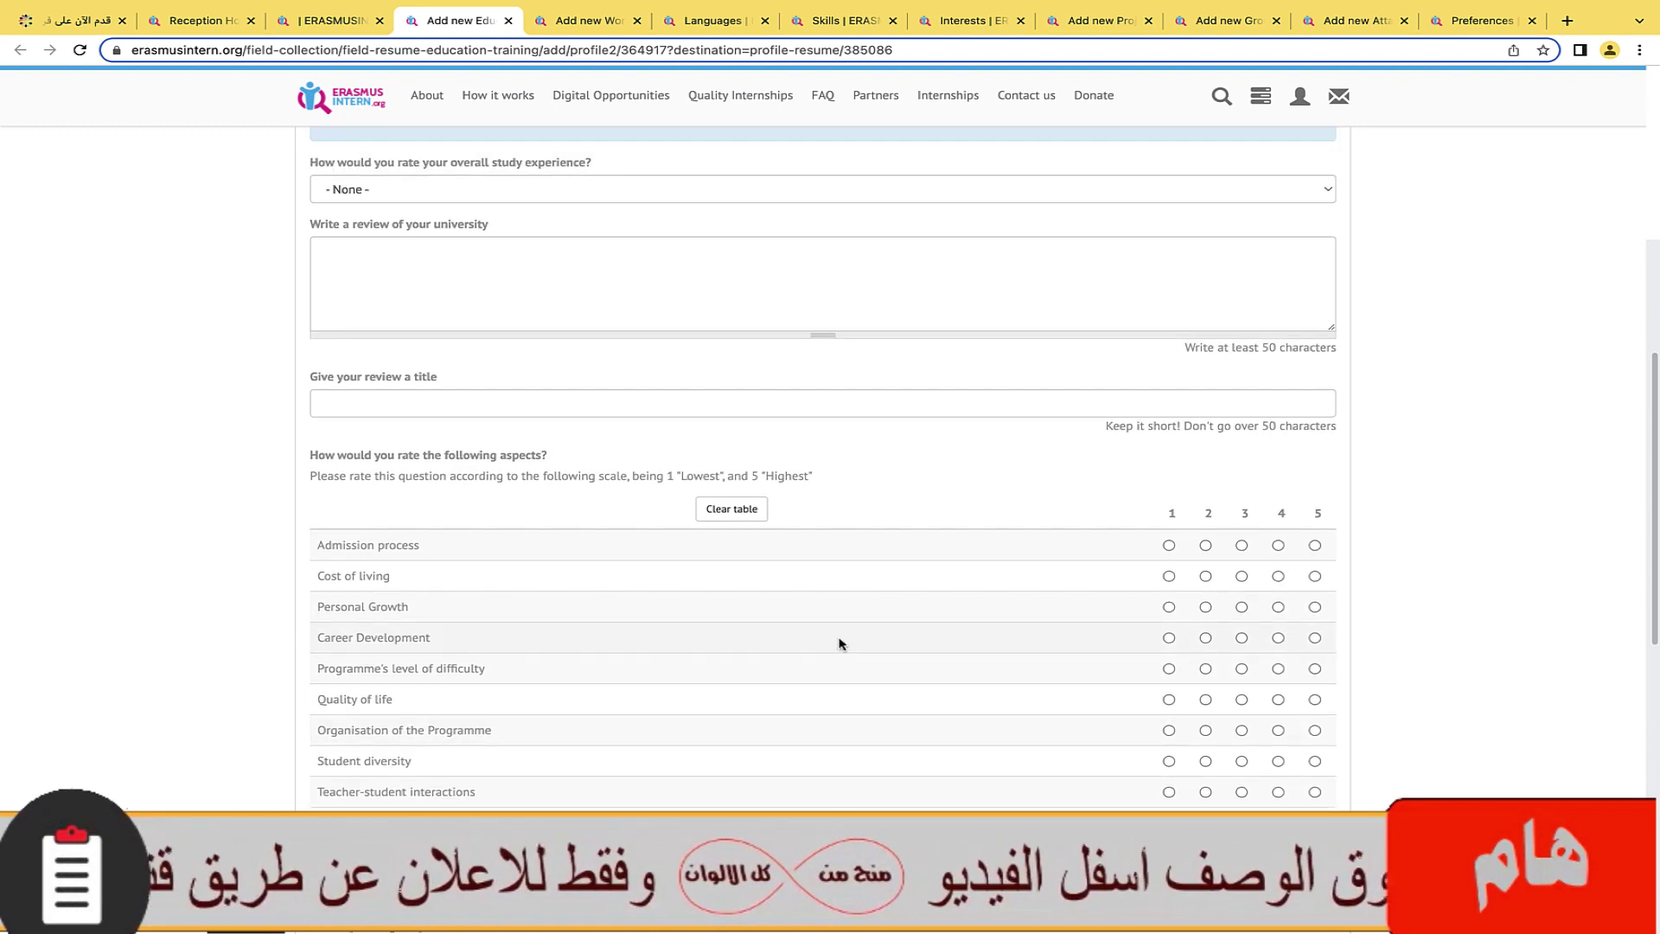
scroll(839, 644, "down", 10)
scroll(734, 453, "up", 10)
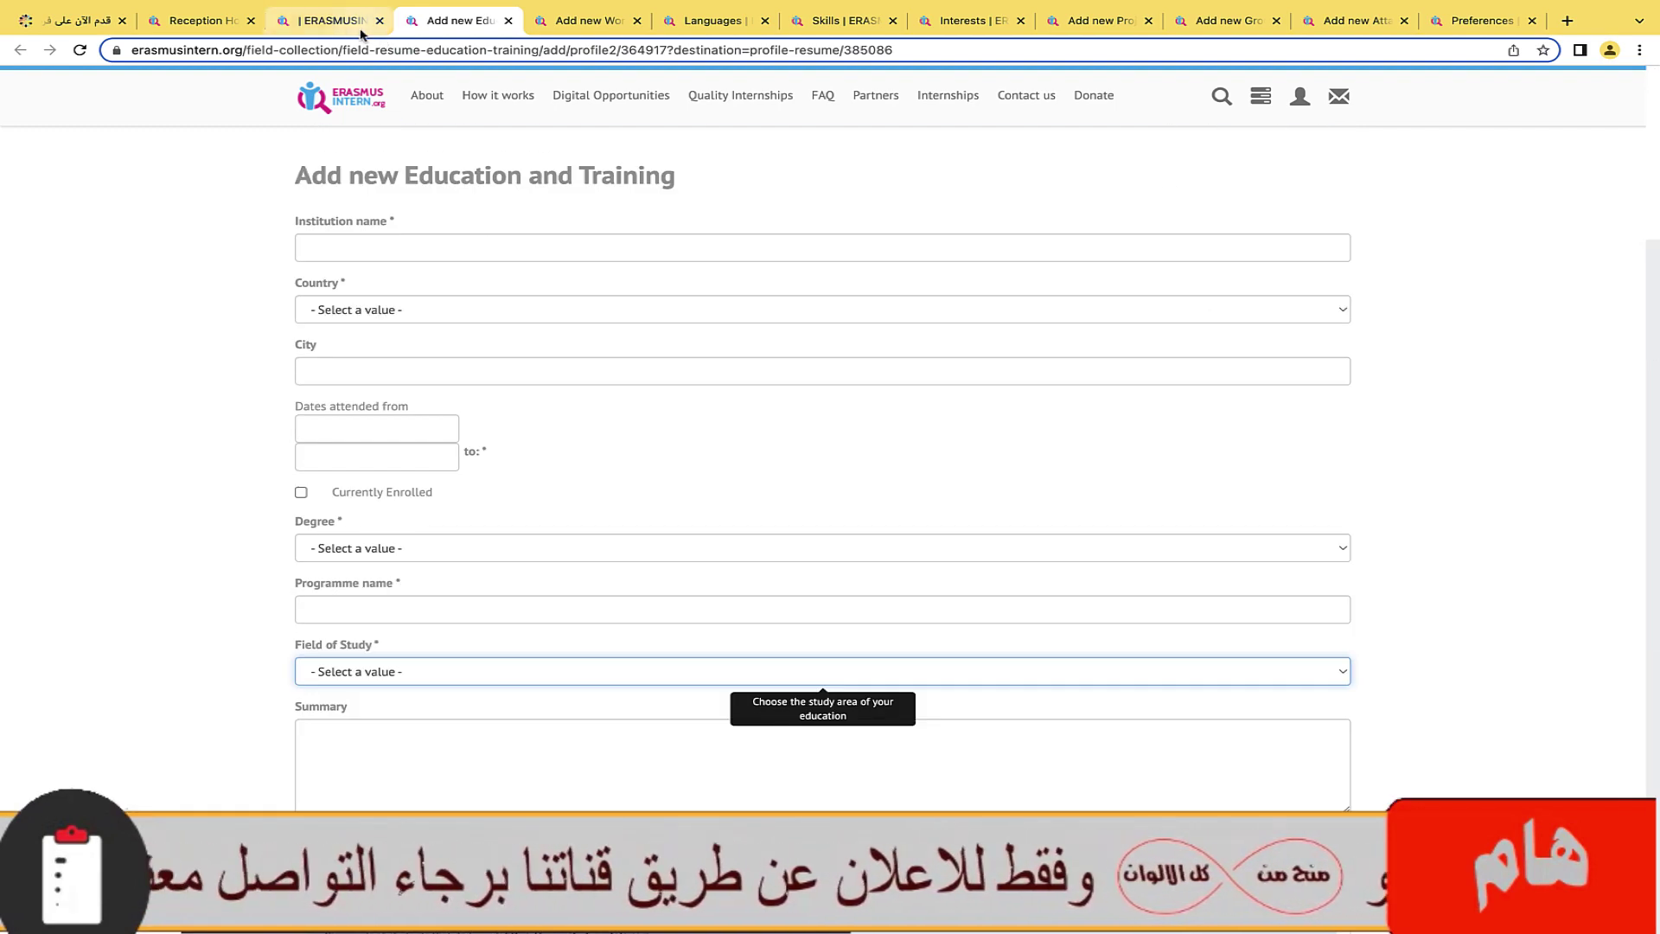
- In the Add new Work Experience form, check the sector options and mark the position as Currently Employed
left_click(361, 31)
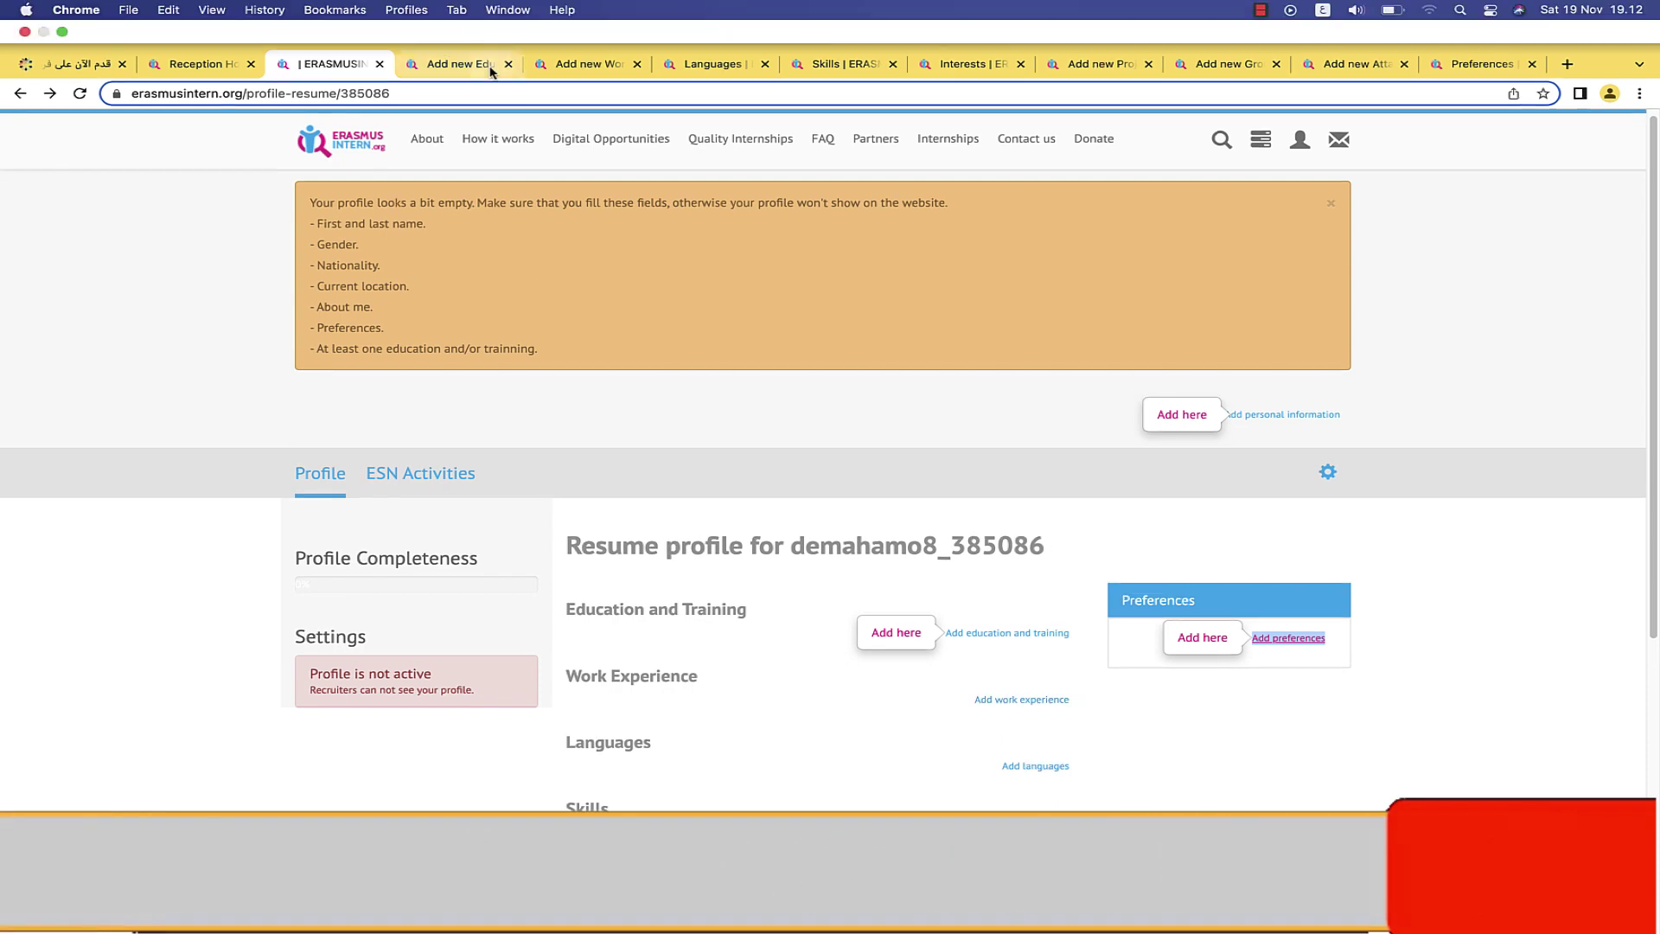
left_click(451, 19)
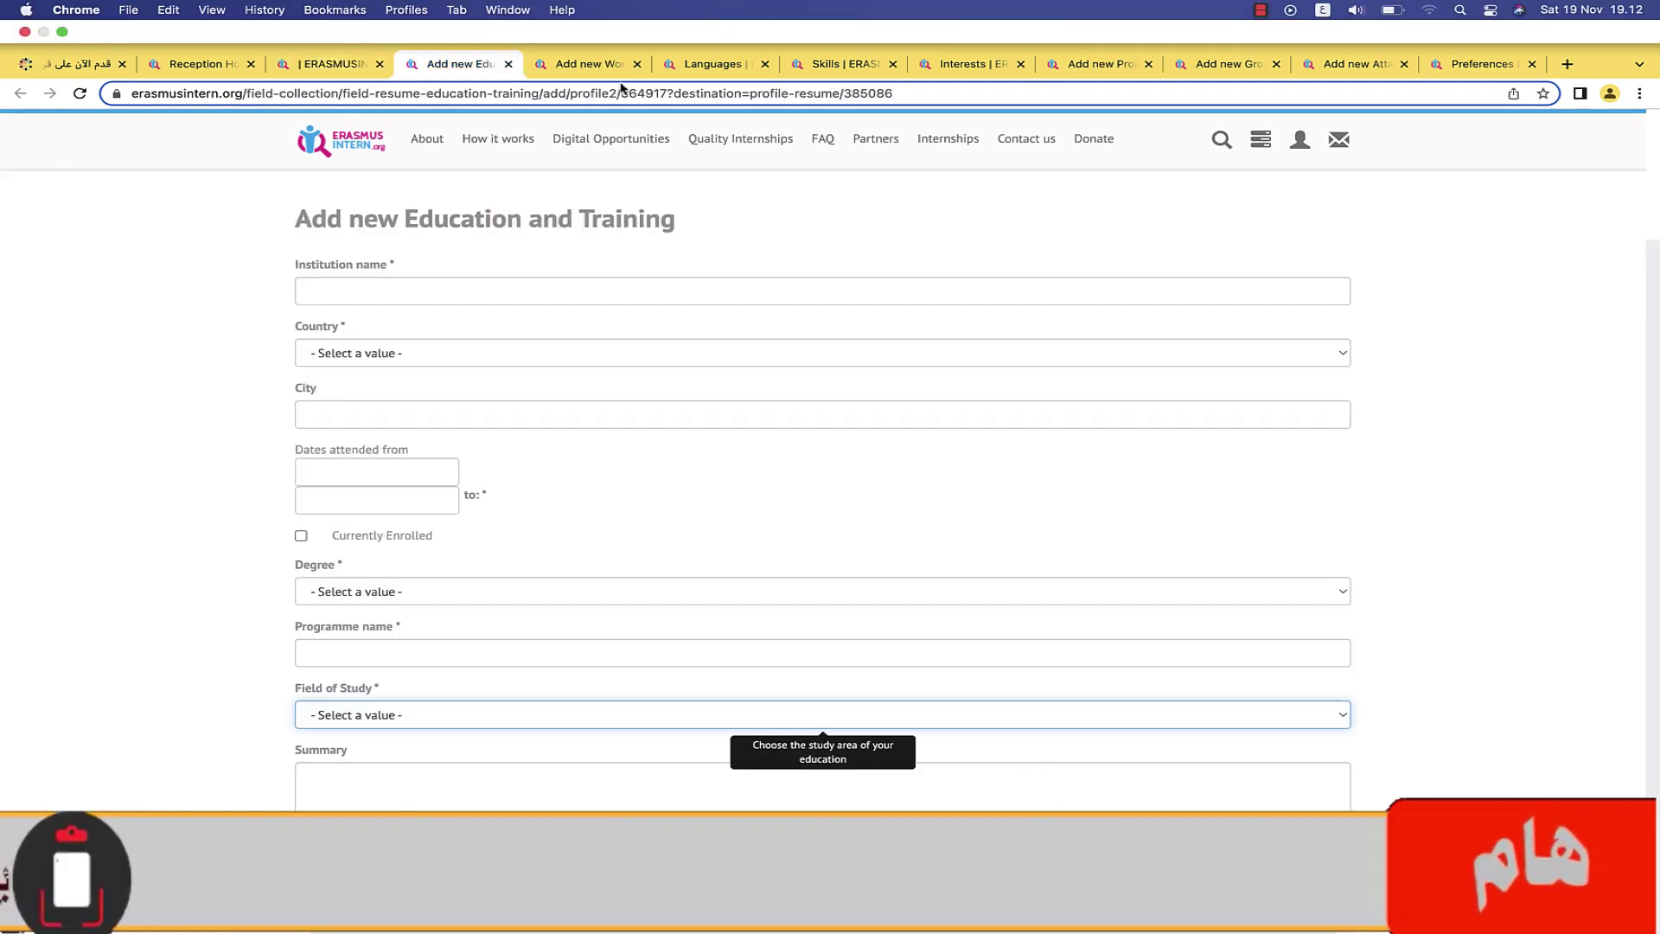
left_click(588, 20)
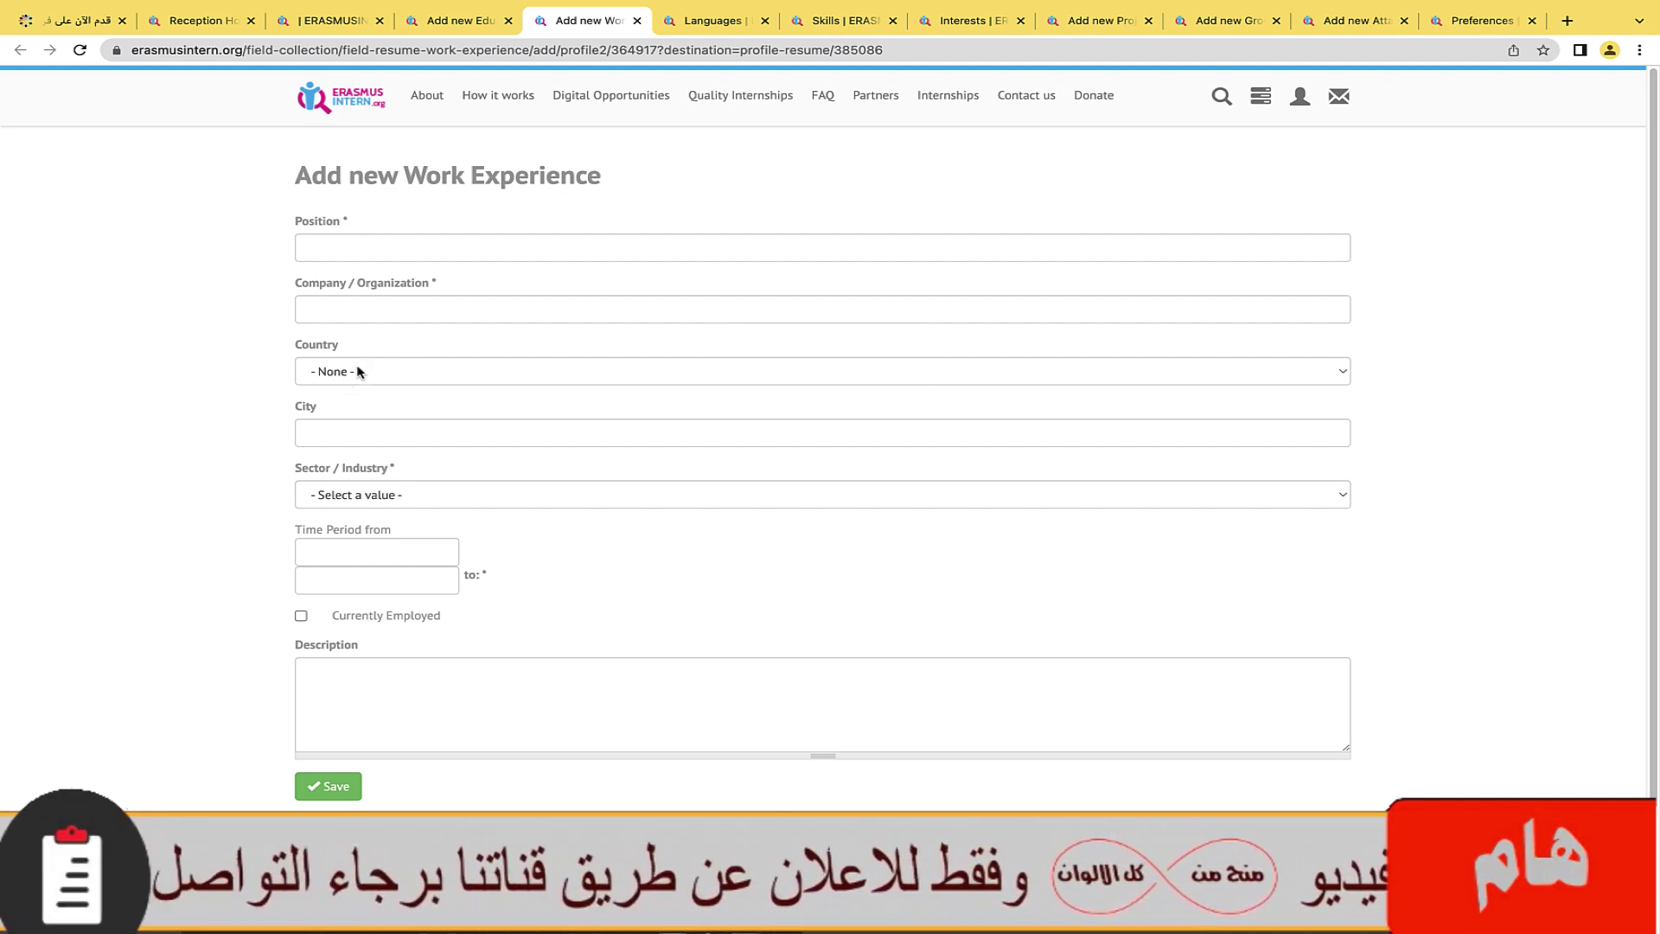
left_click(381, 493)
left_click(382, 493)
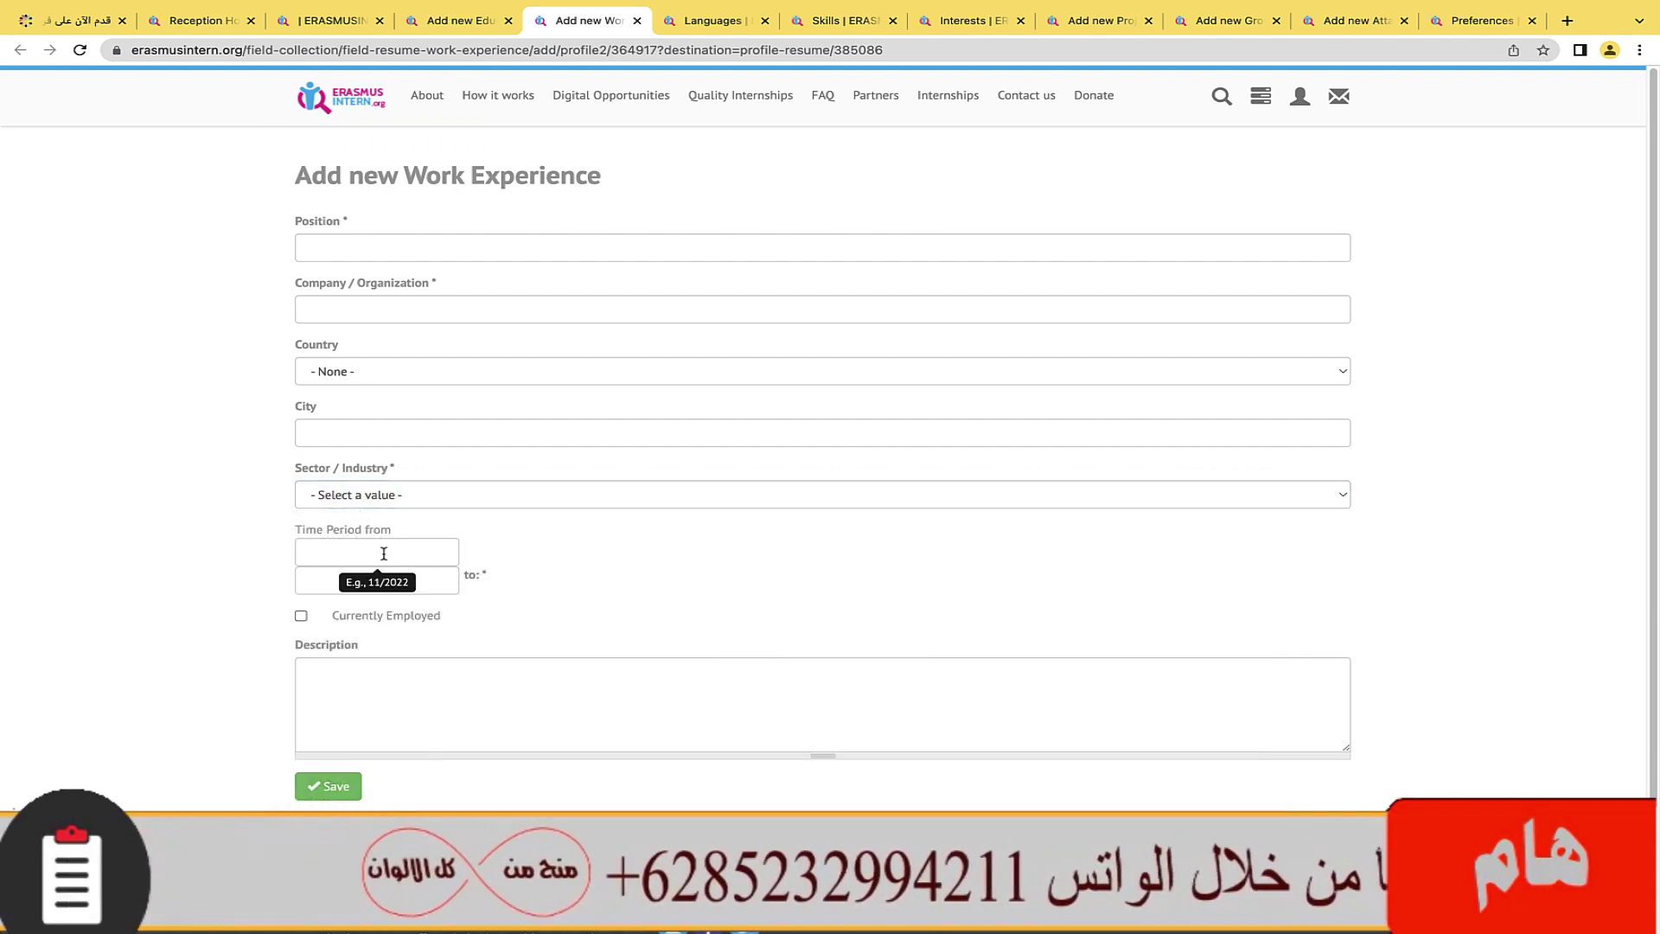
left_click(338, 622)
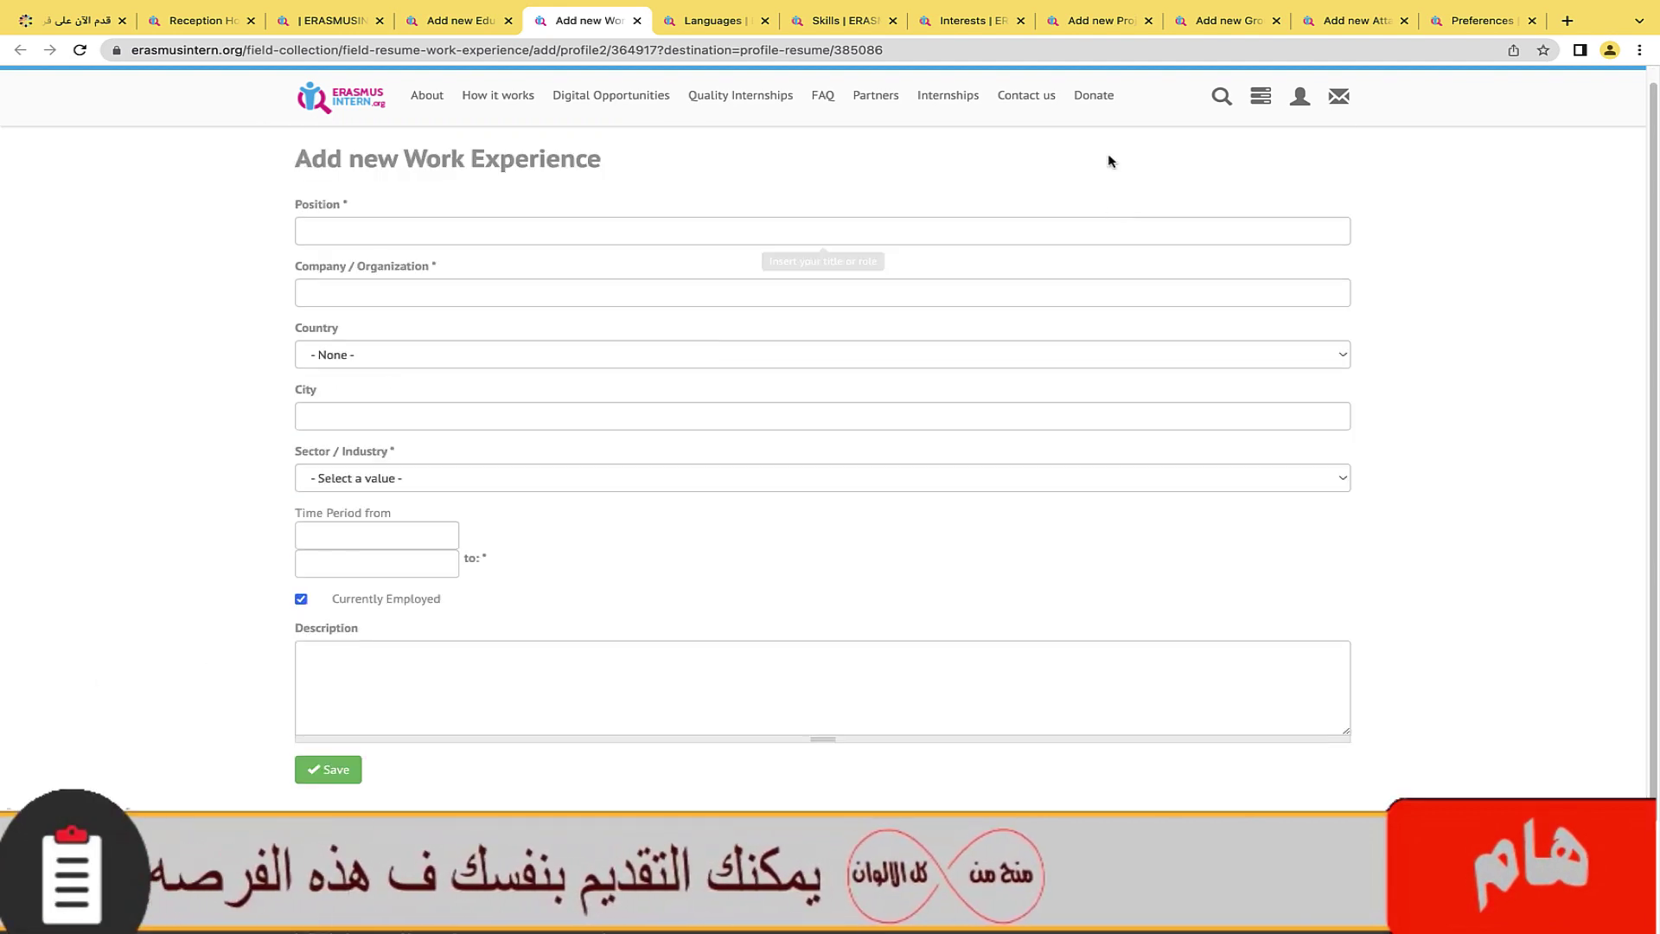
- On the Languages form, set English to Independent User B2 and try to add Arabic from the additional terms
left_click(333, 21)
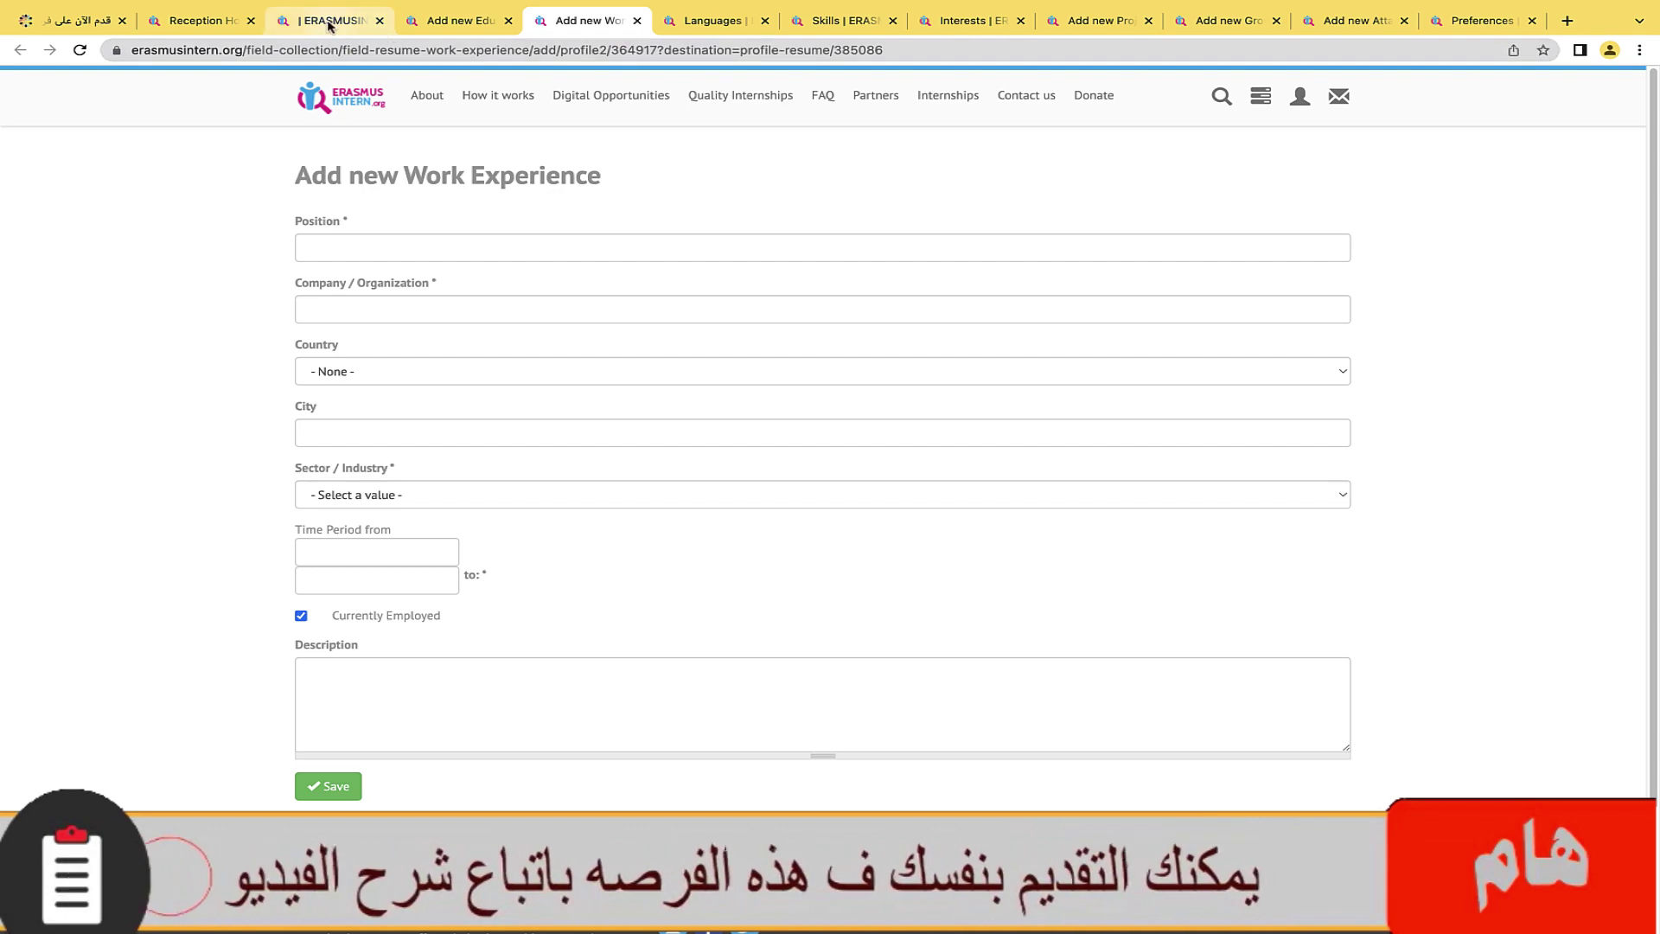
scroll(687, 596, "down", 1)
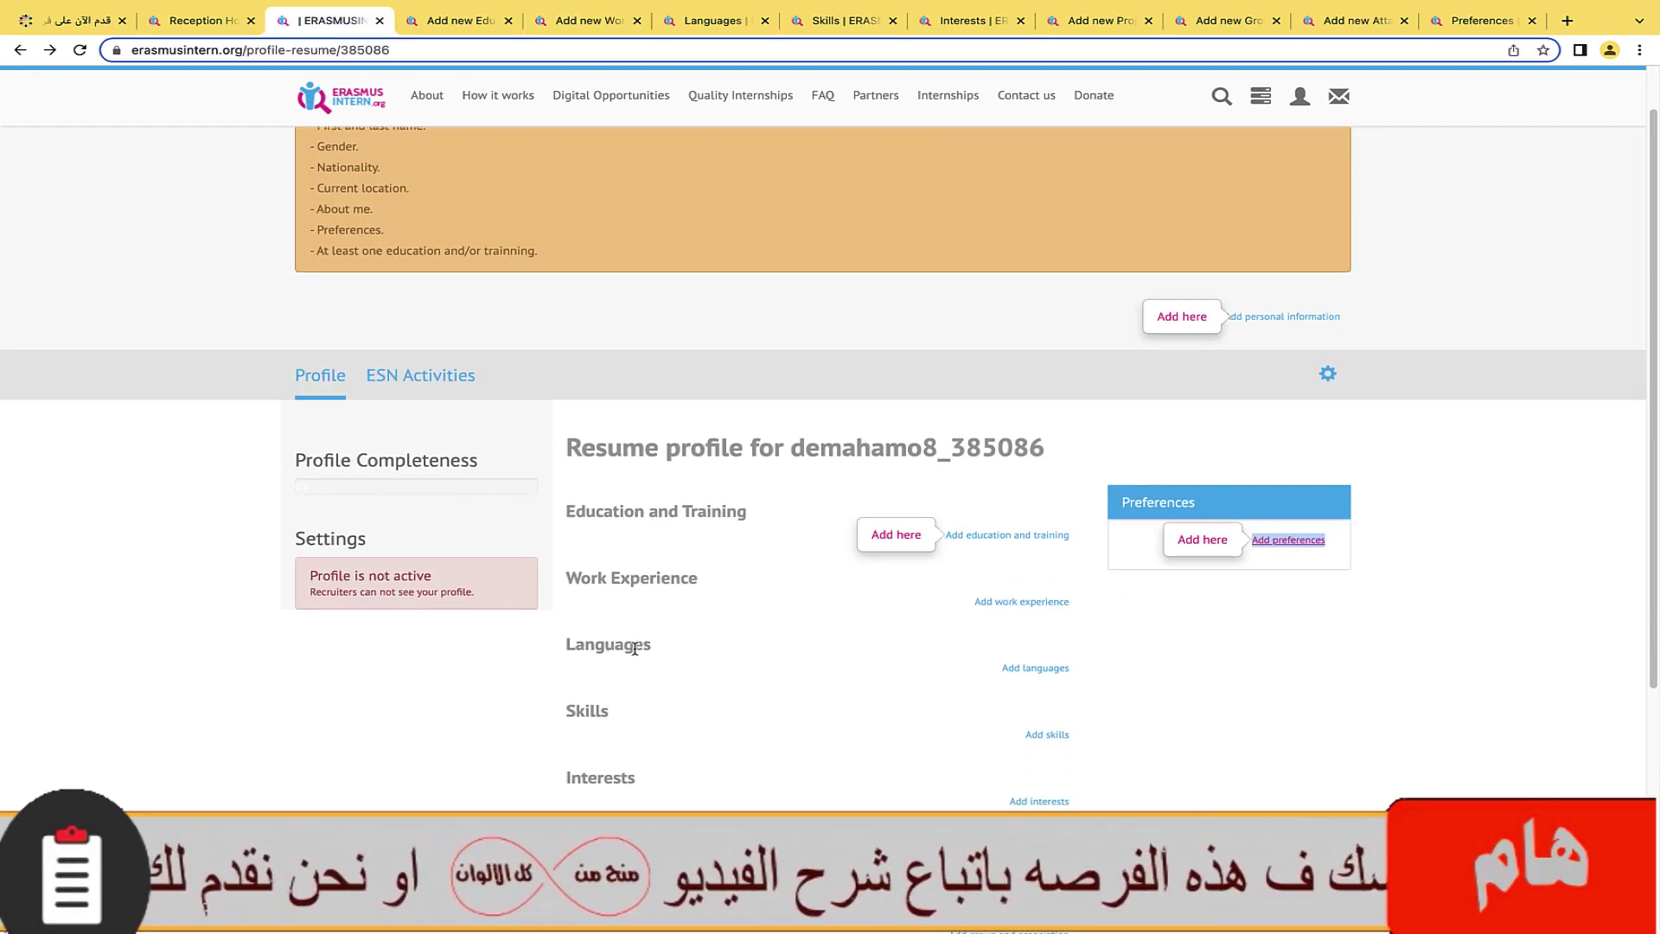
left_click(711, 20)
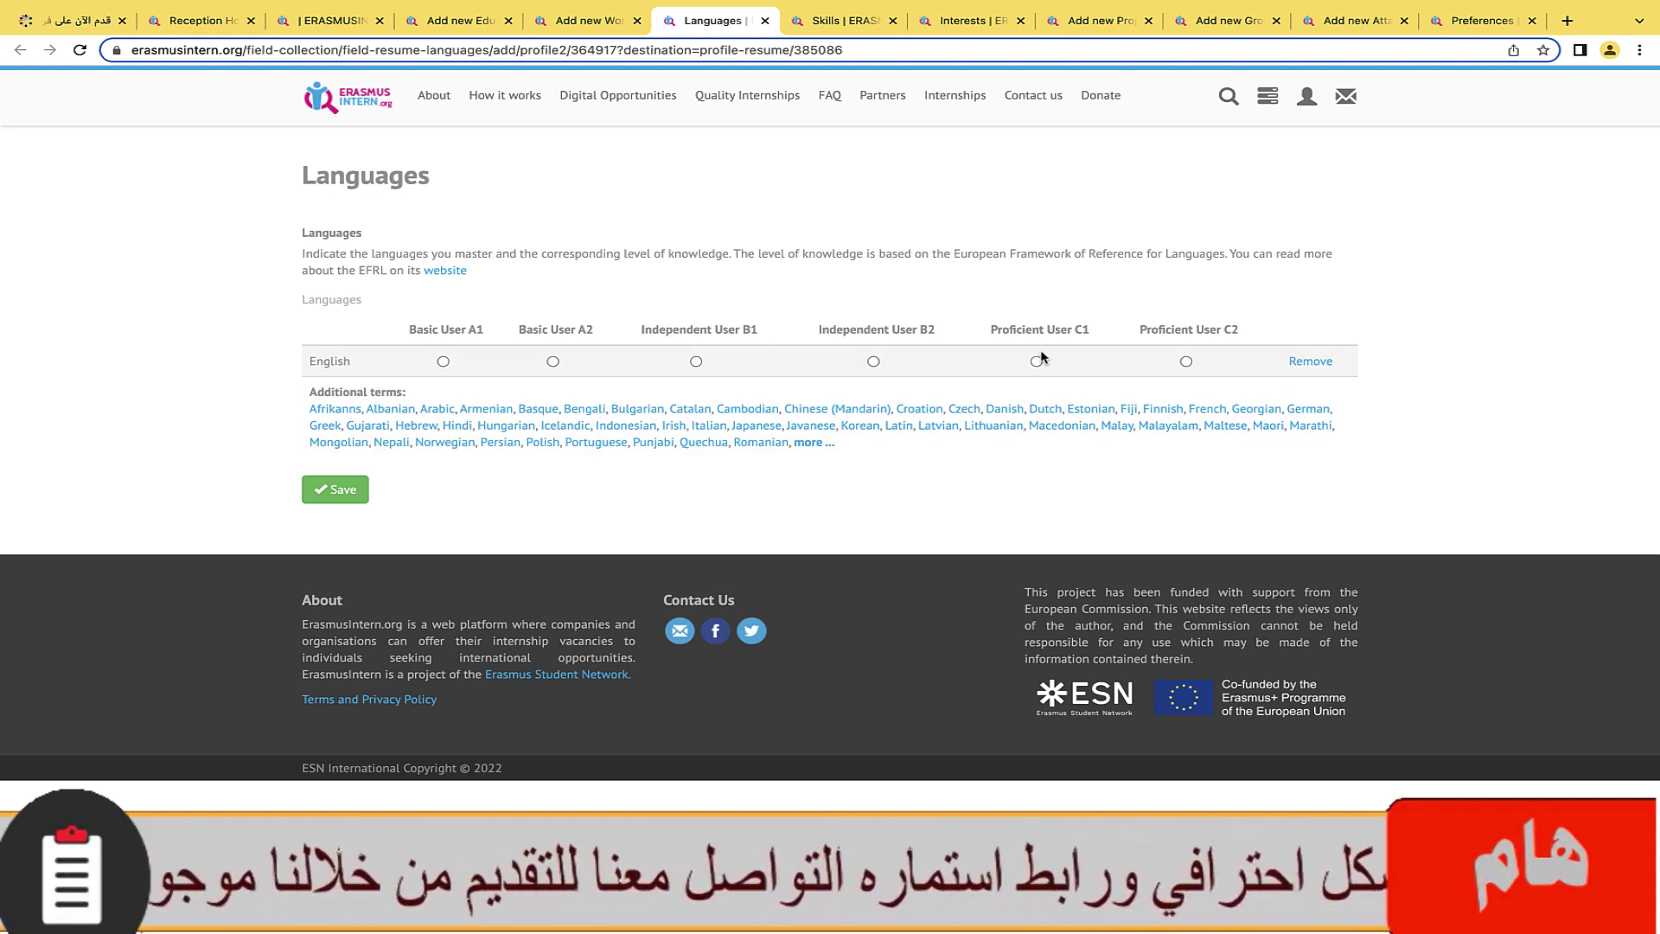
left_click(871, 364)
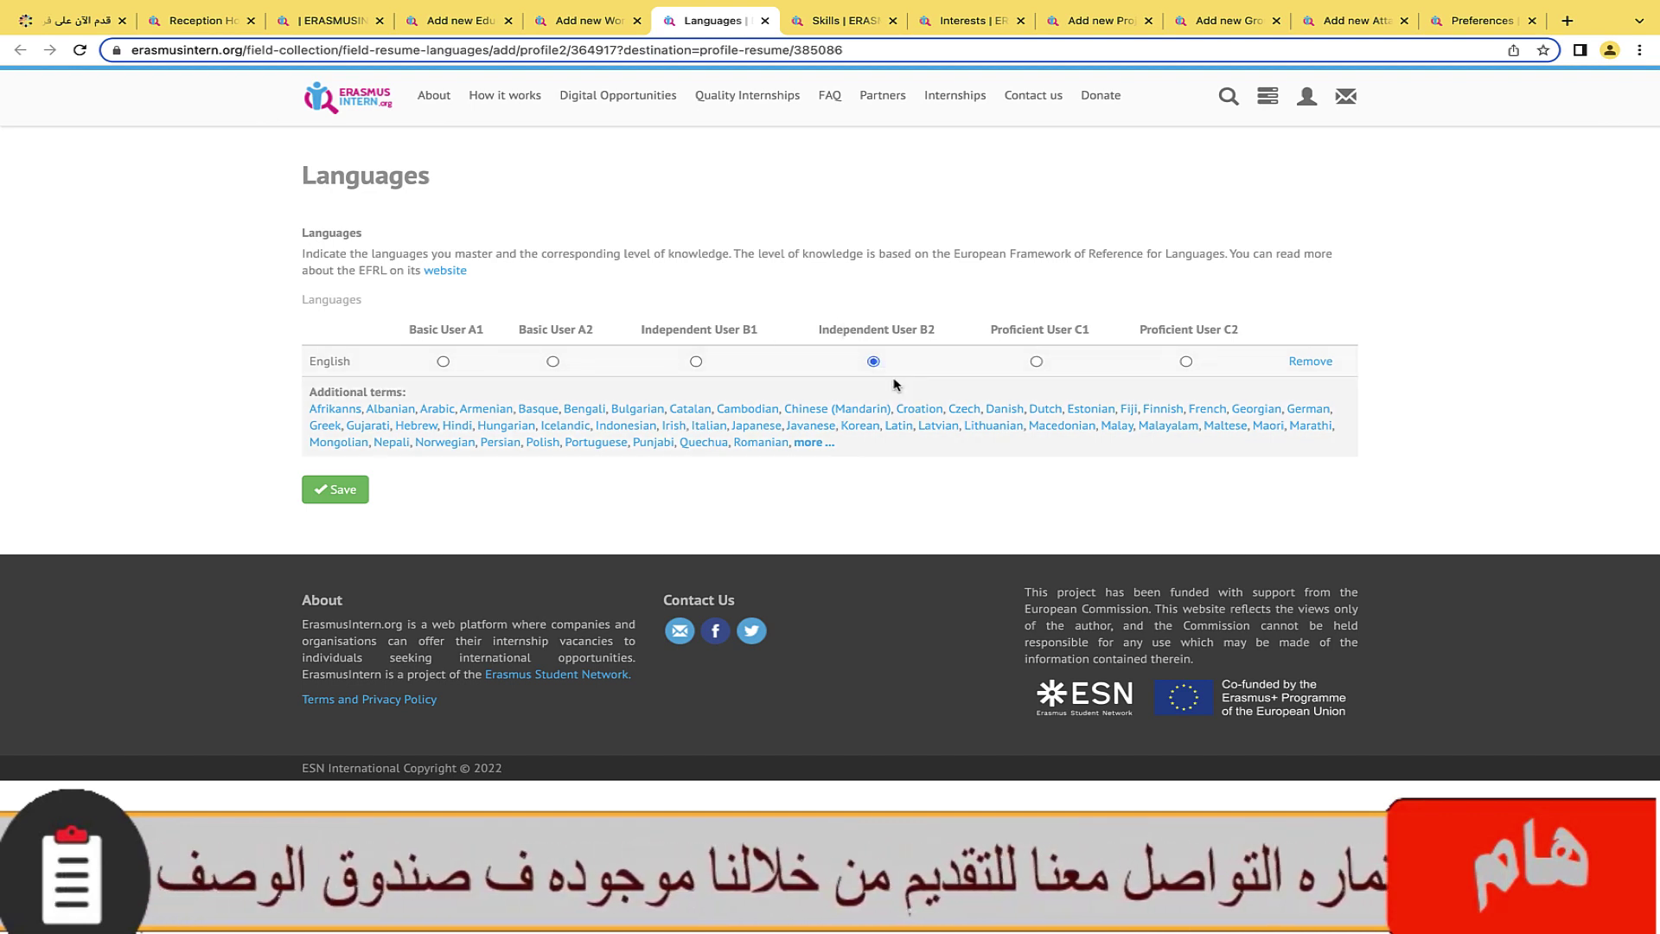
left_click(441, 410)
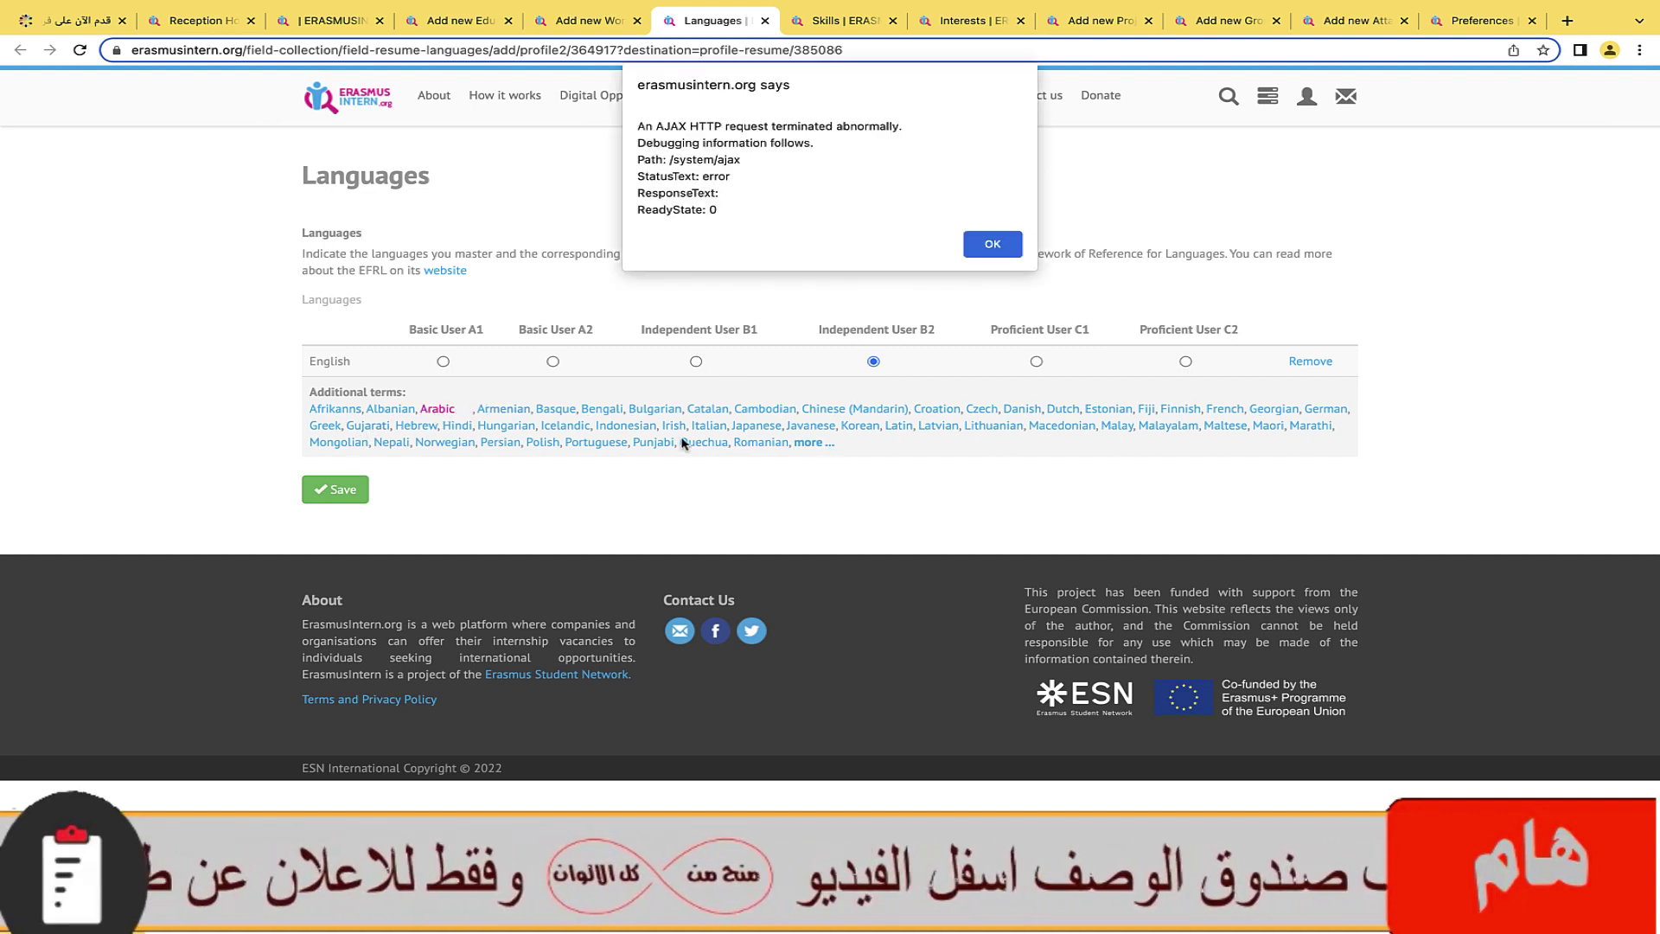
left_click(993, 244)
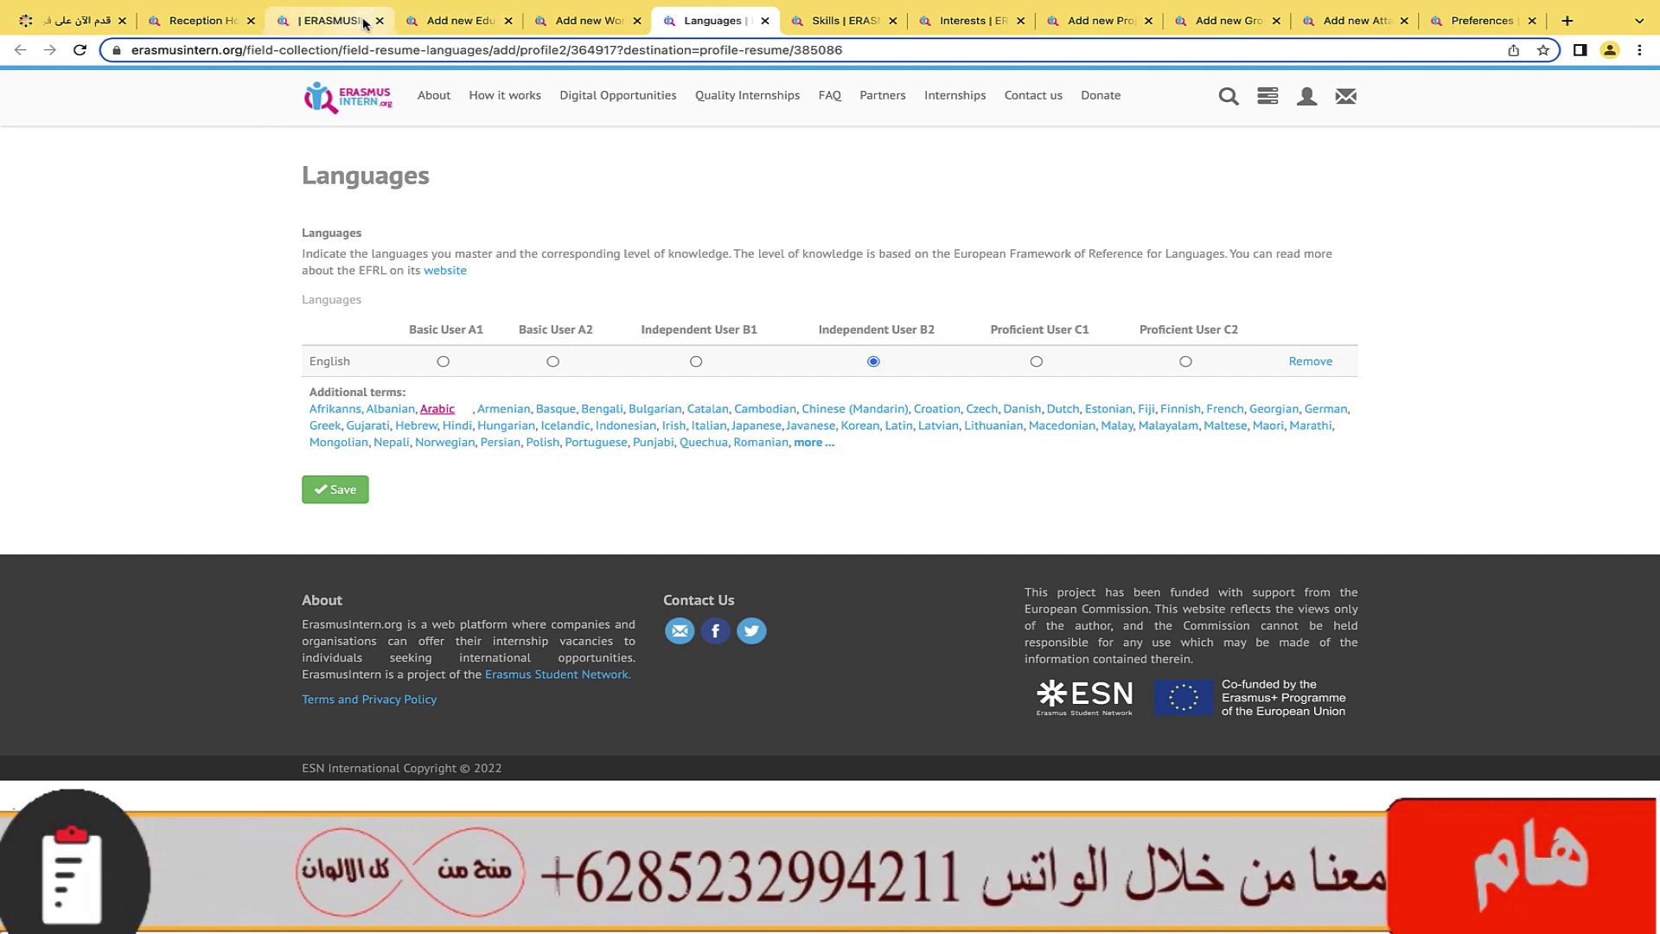
- Review the remaining resume profile sections and open the Skills form
left_click(333, 32)
scroll(718, 653, "down", 3)
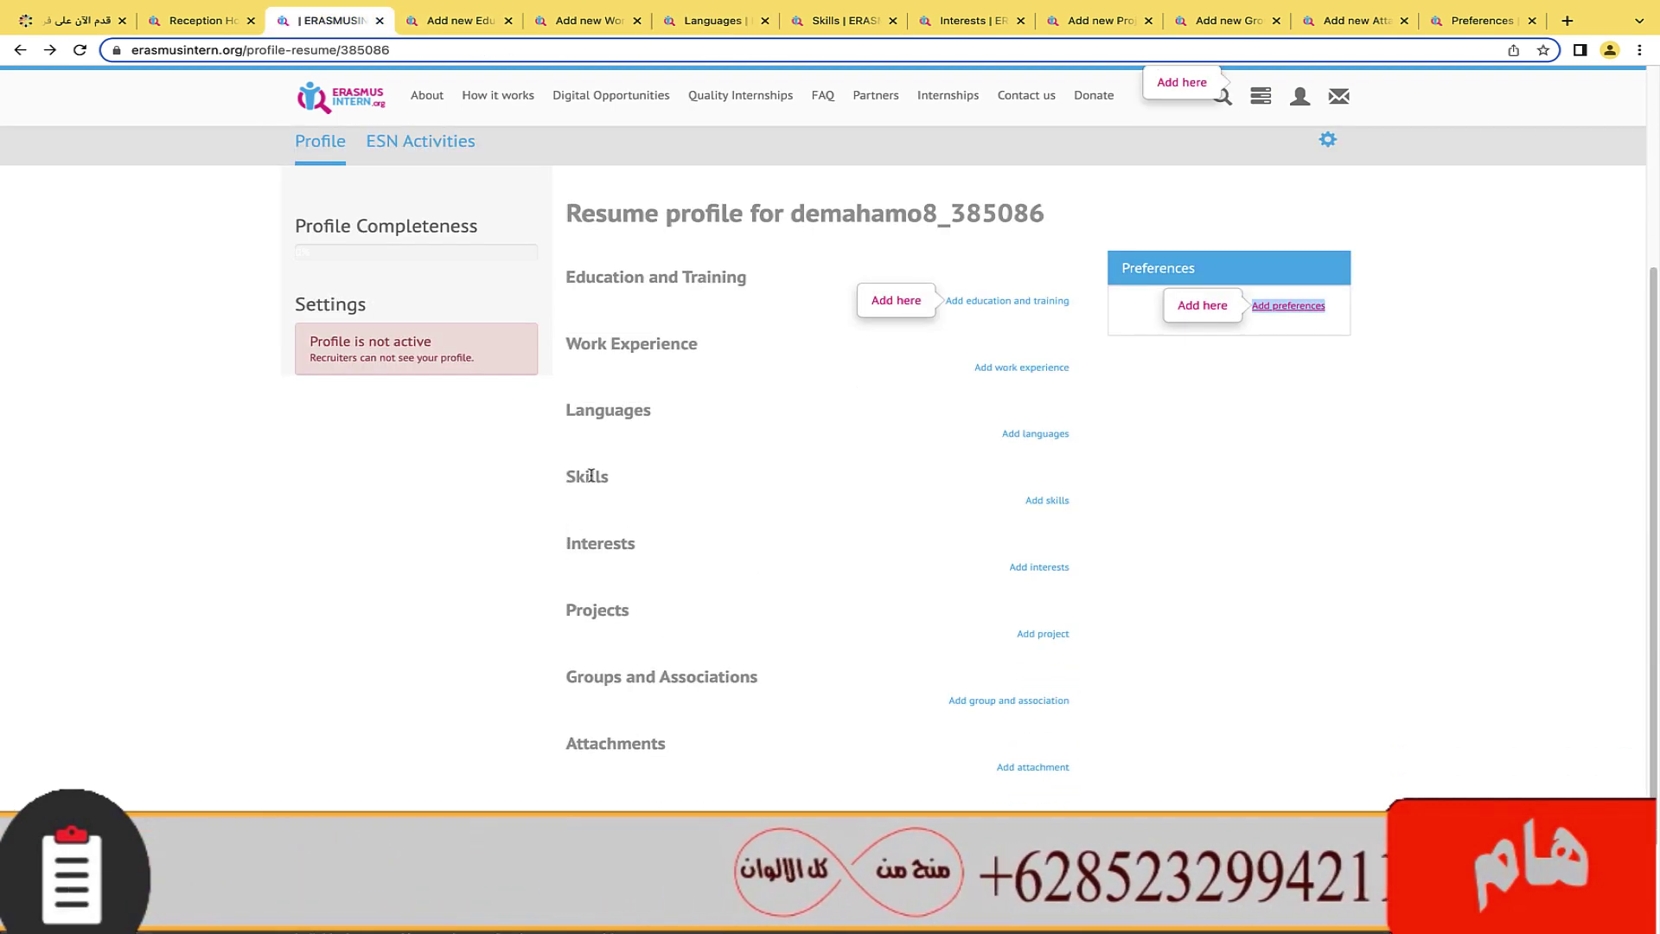
left_click(830, 26)
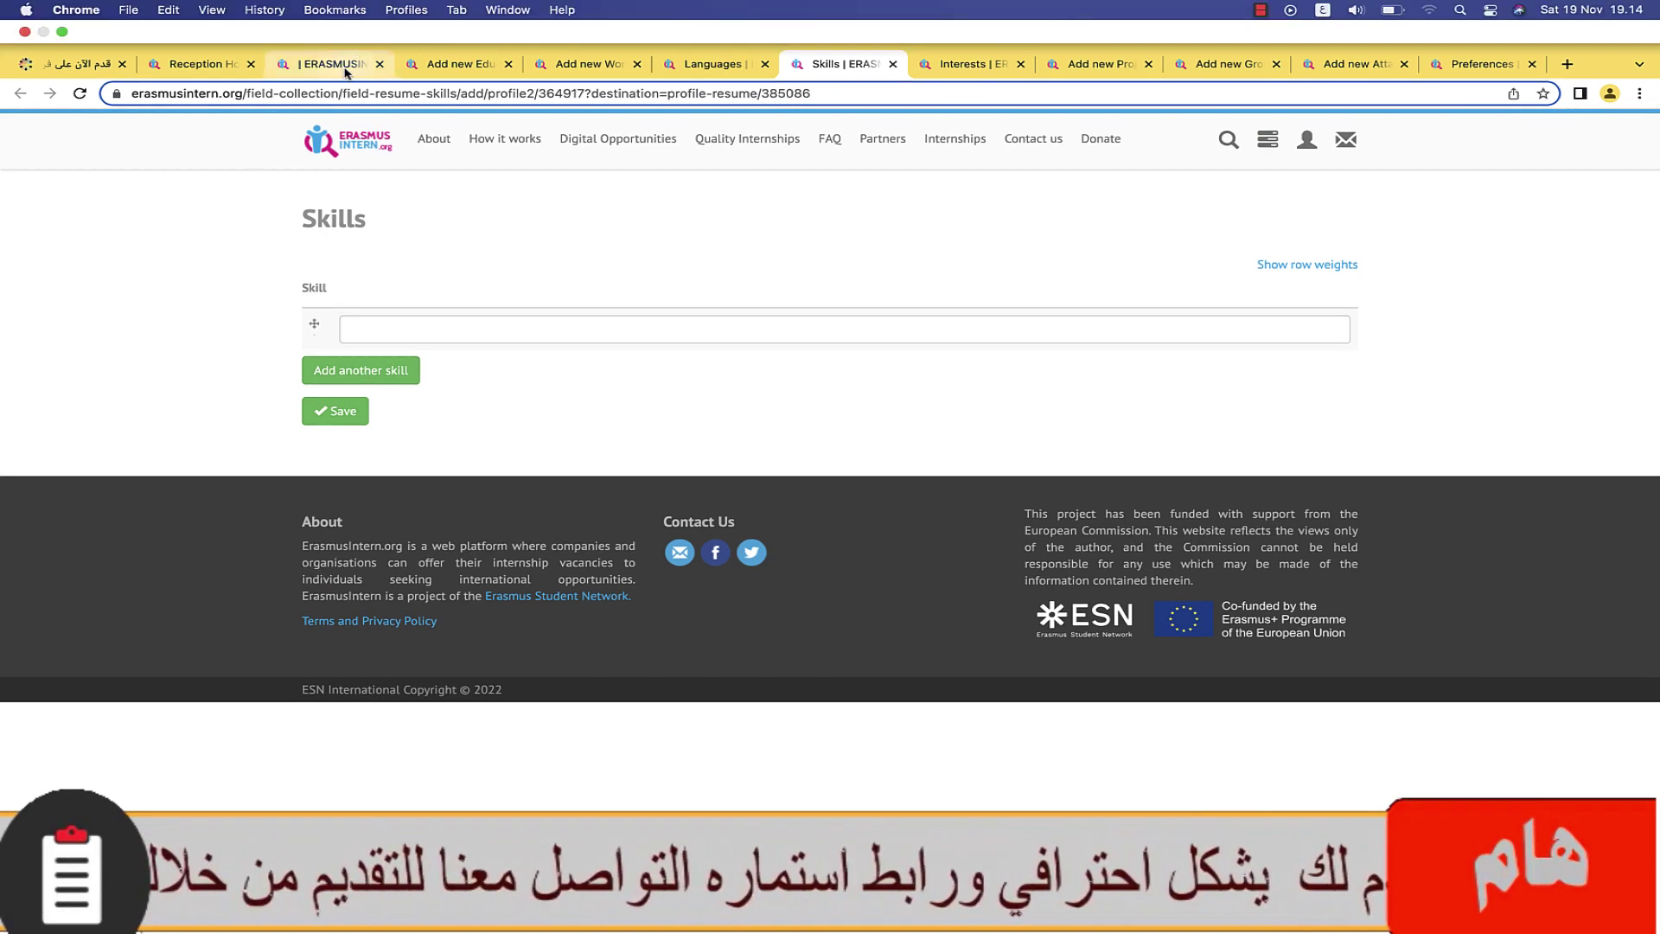
- Open the Interests form of the resume profile and enter "hostel / businesses / engineering" as the interest
left_click(333, 20)
scroll(631, 493, "down", 1)
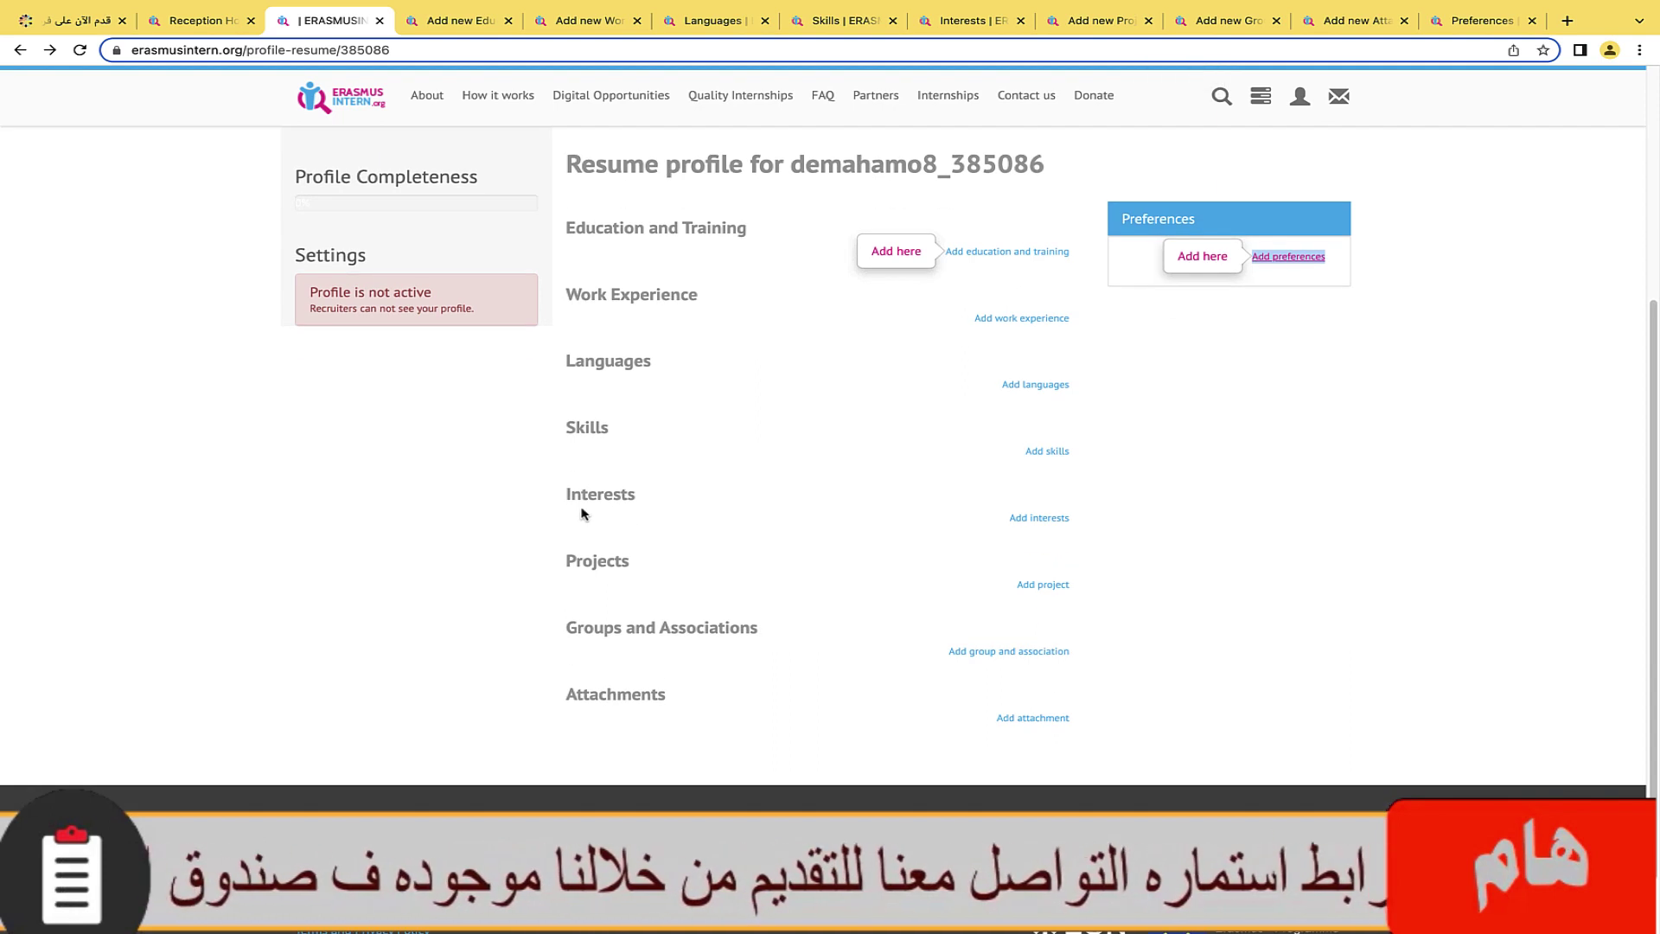
left_click(936, 31)
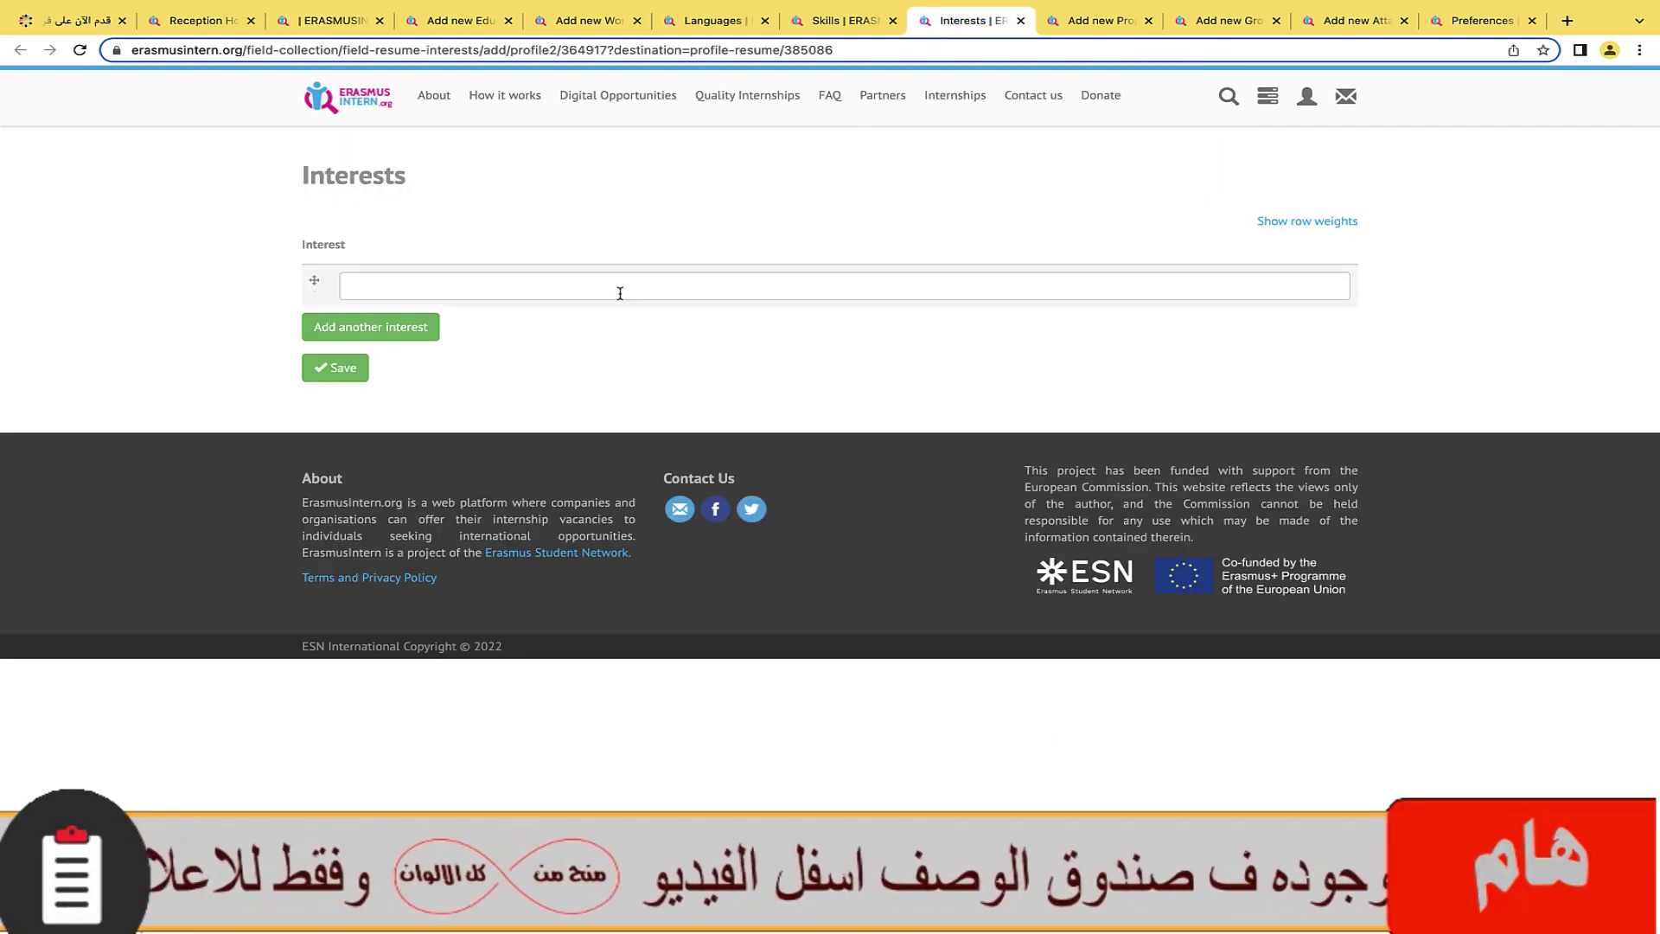
left_click(620, 293)
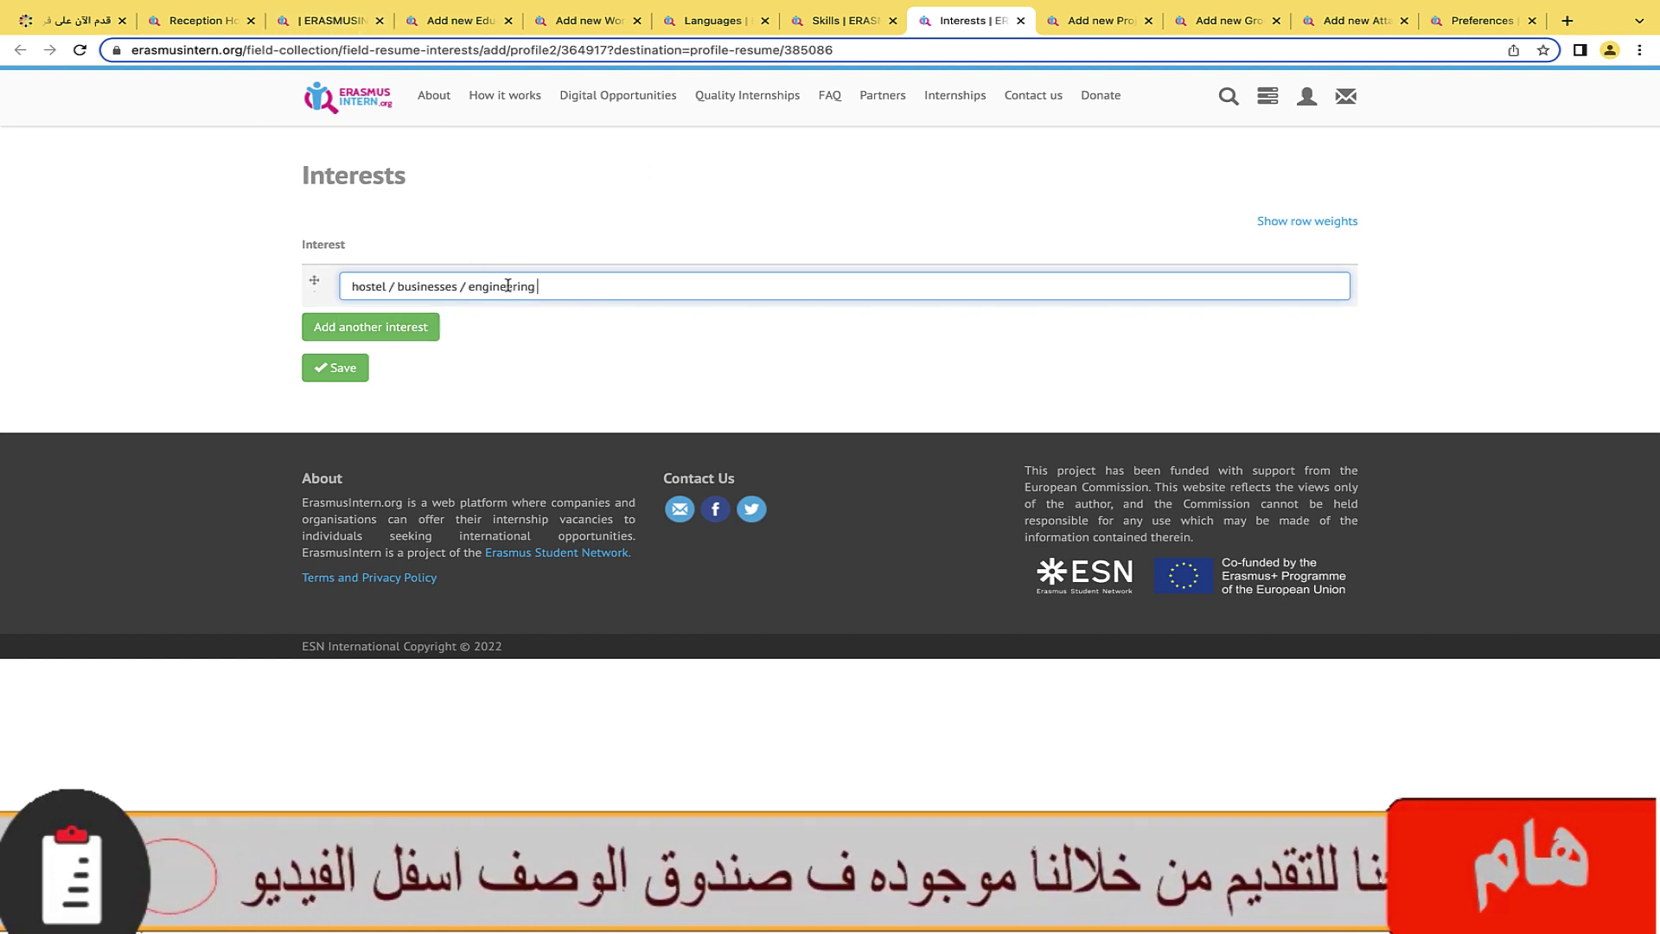
- Locate the Projects section in the resume profile and view the Add new Projects form
left_click(303, 17)
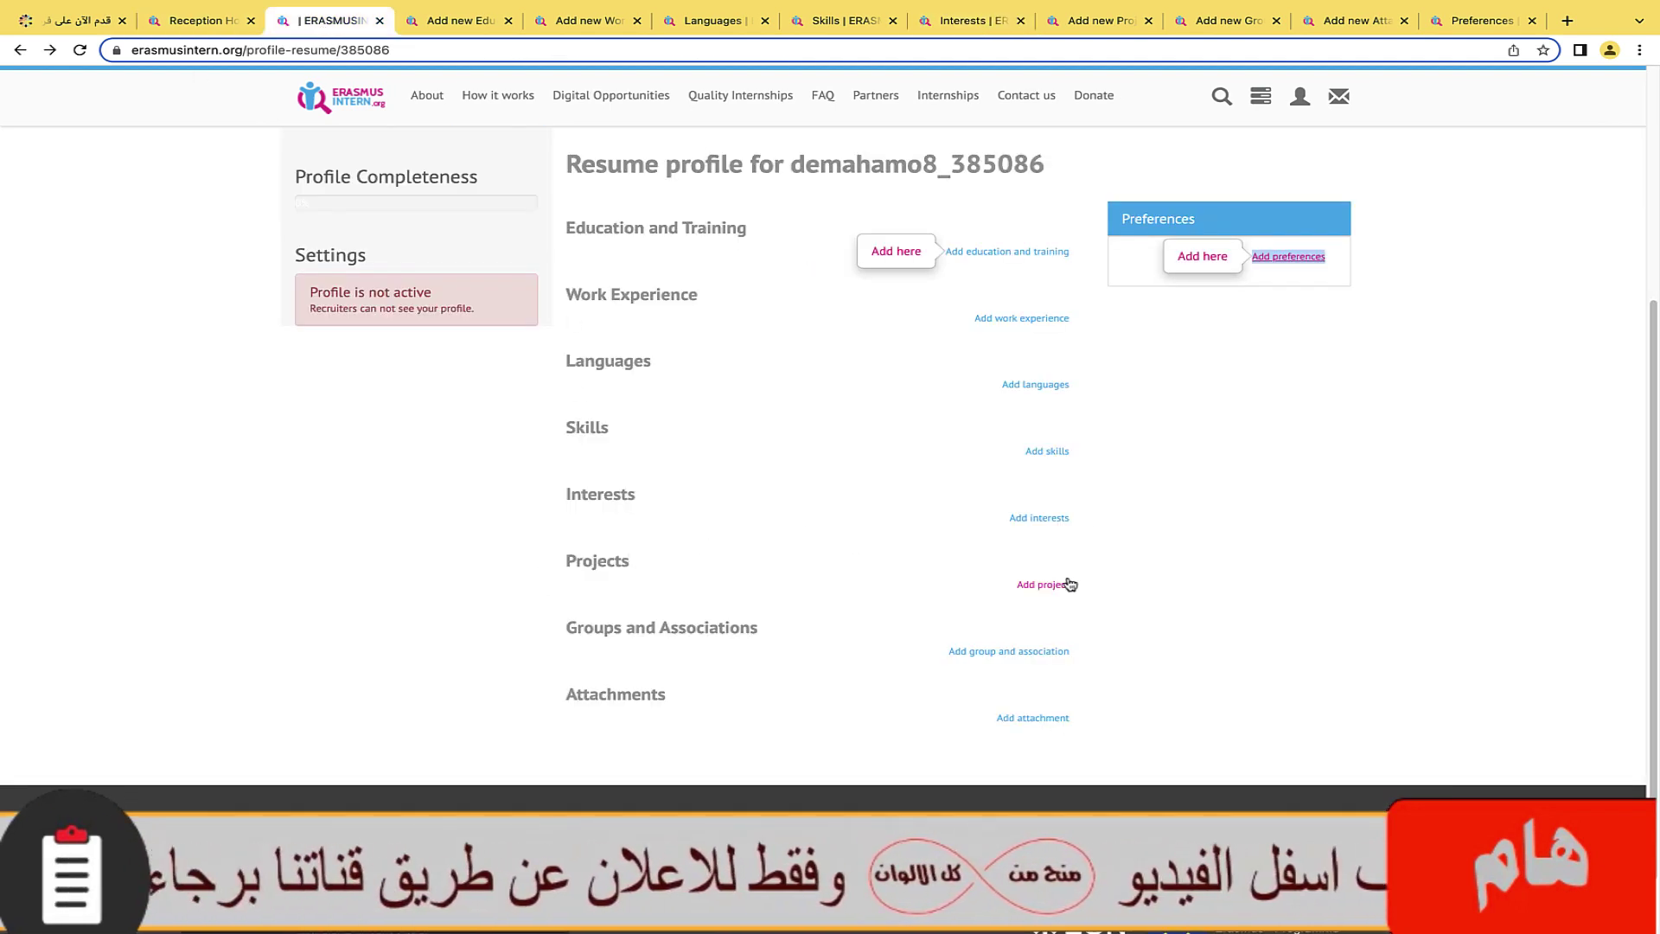
left_click(1085, 28)
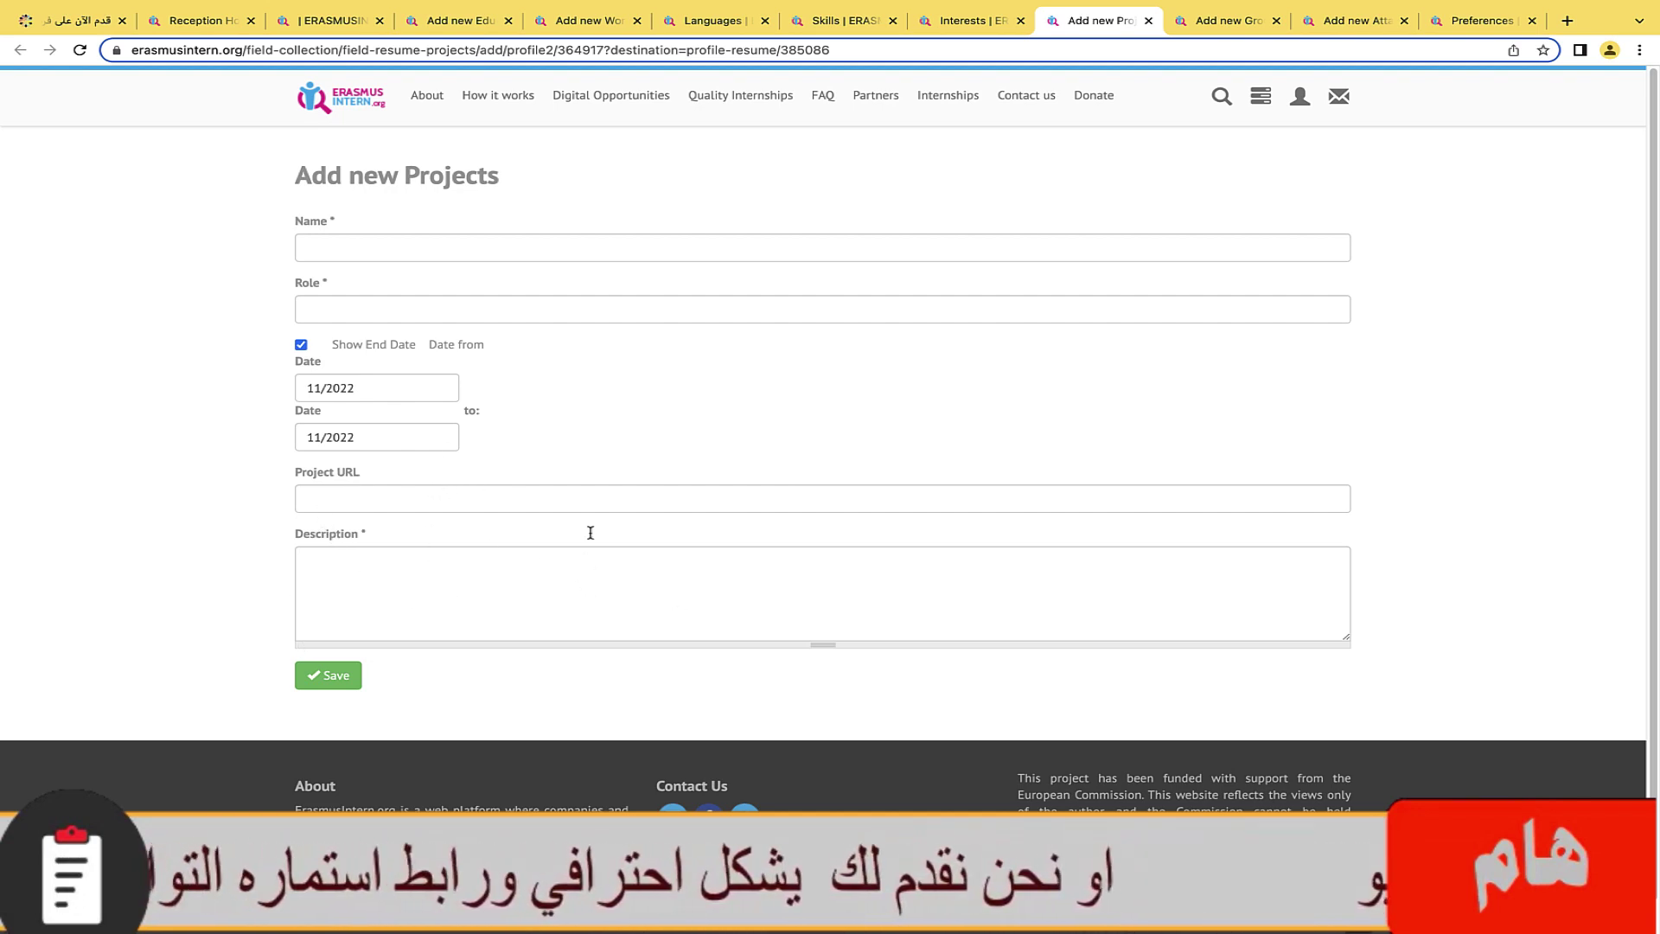
- View the Add new Groups and Associations form, and examine the category options on the Add new Attachments form
left_click(338, 20)
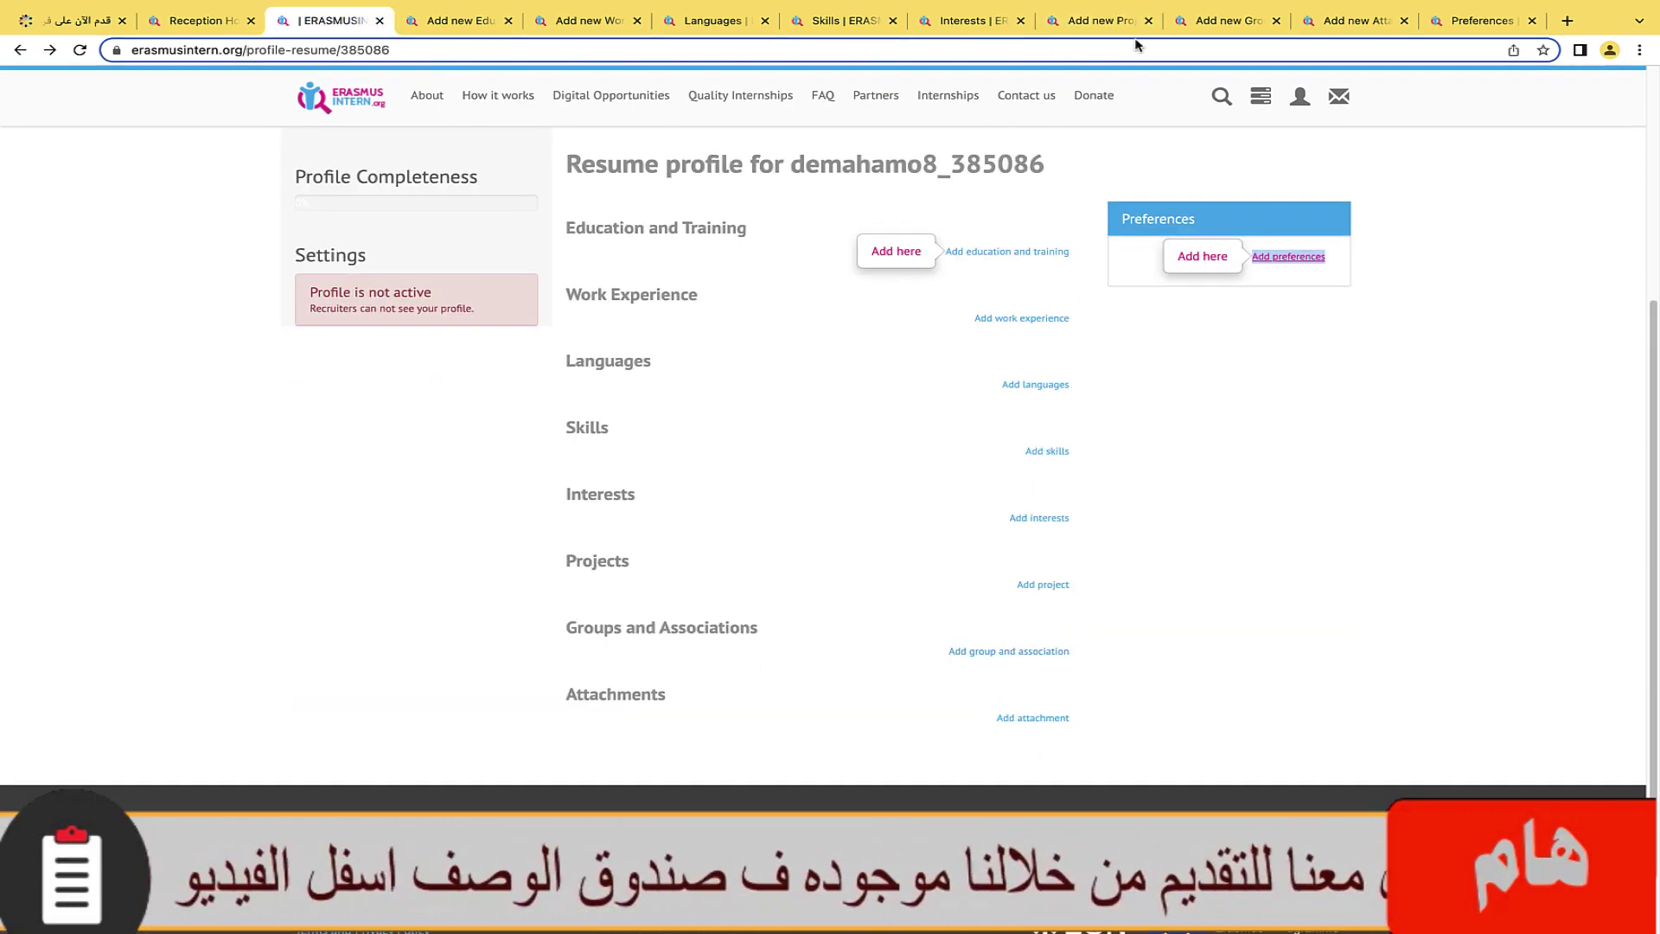
left_click(1187, 34)
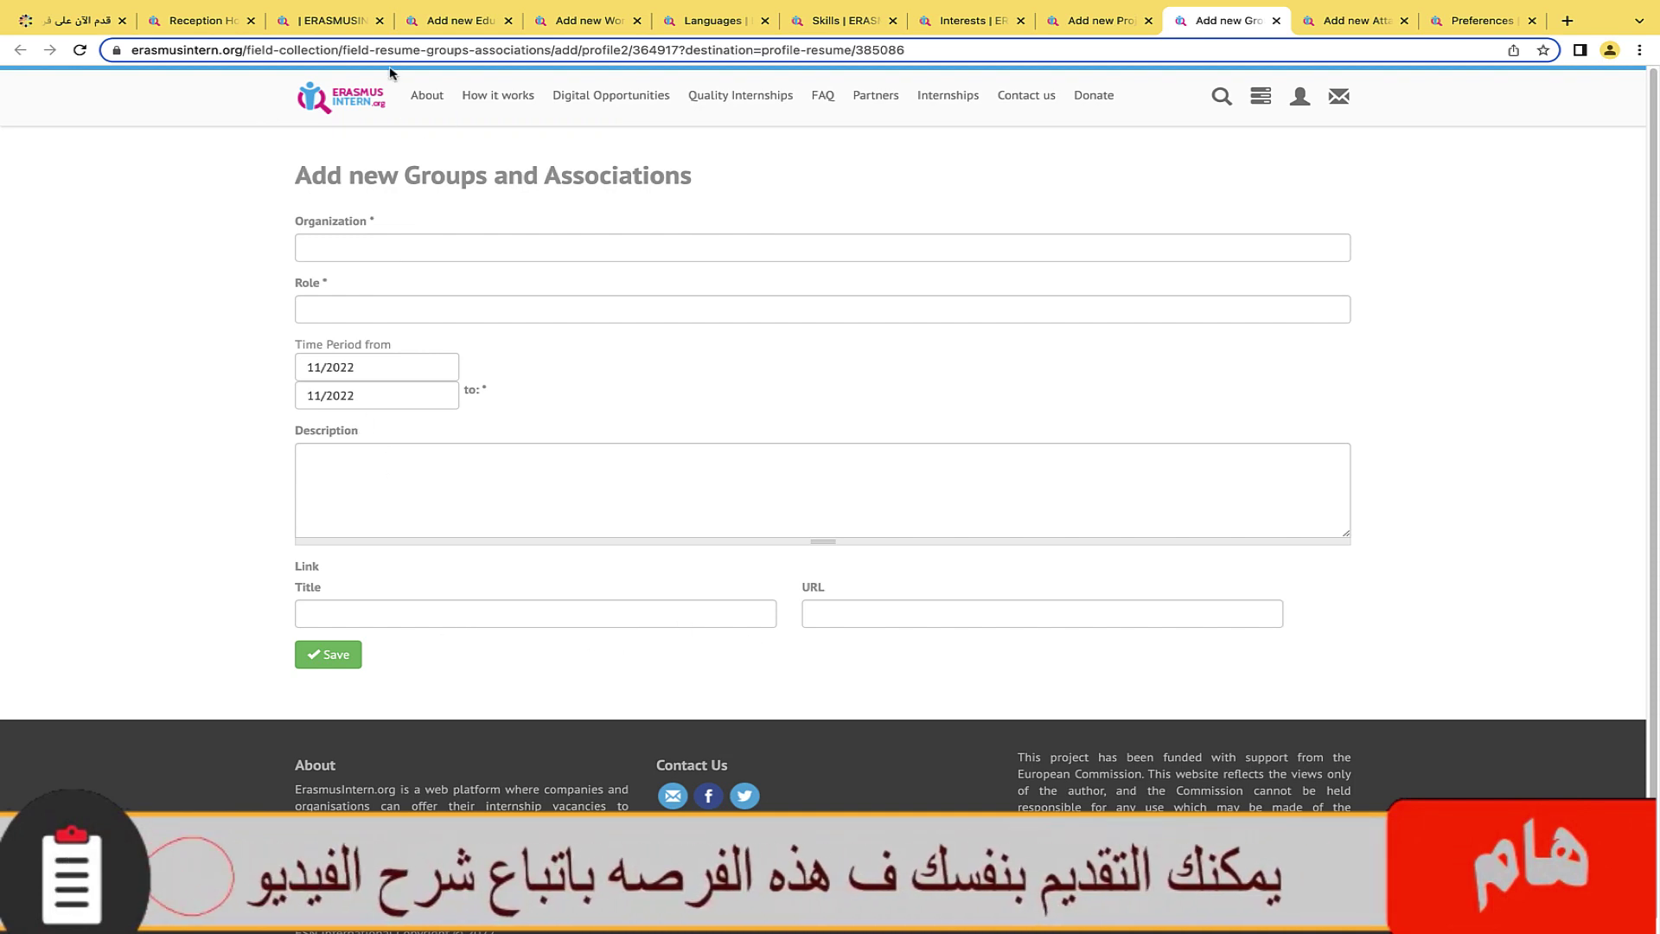
left_click(356, 24)
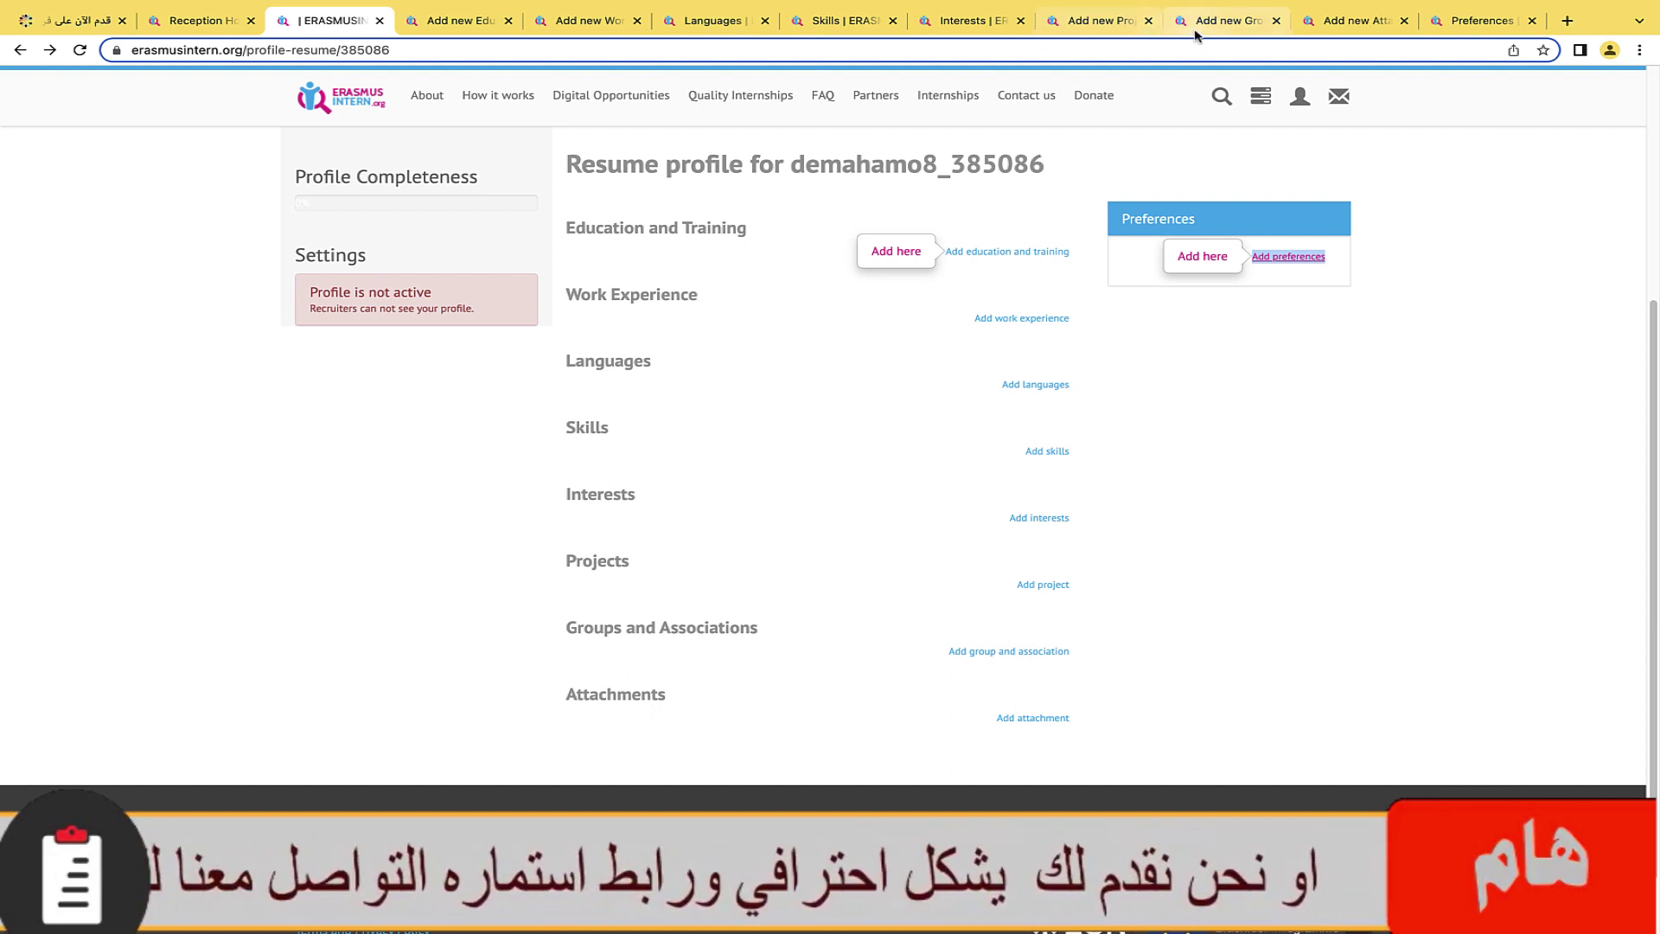
left_click(1340, 26)
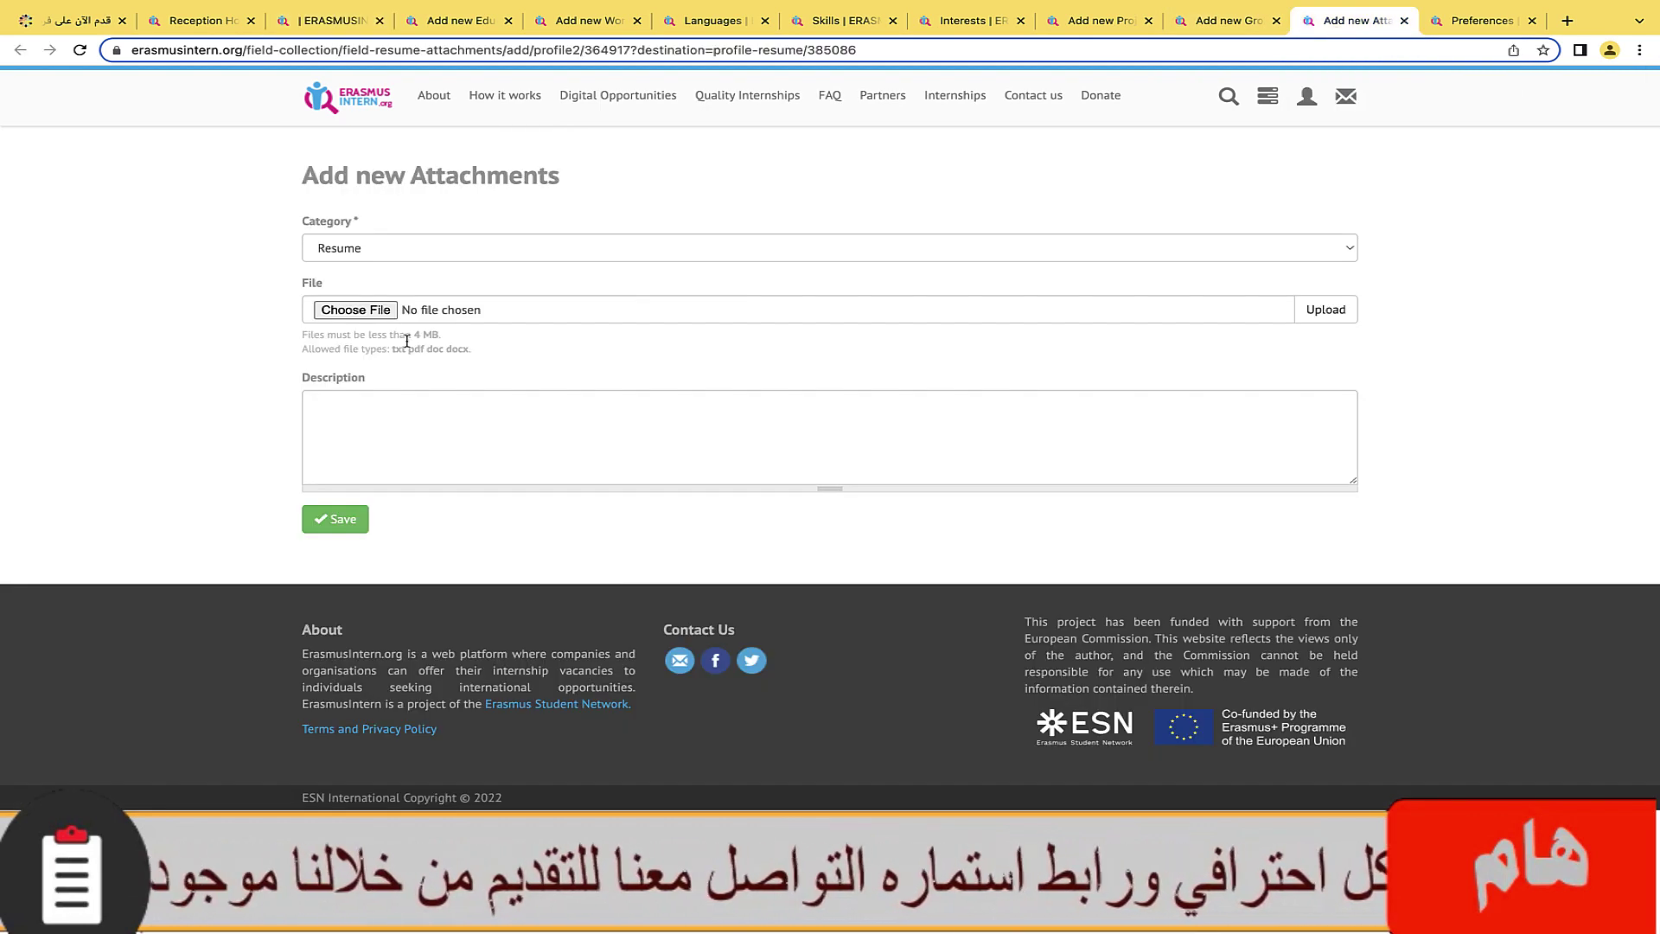
left_click(353, 249)
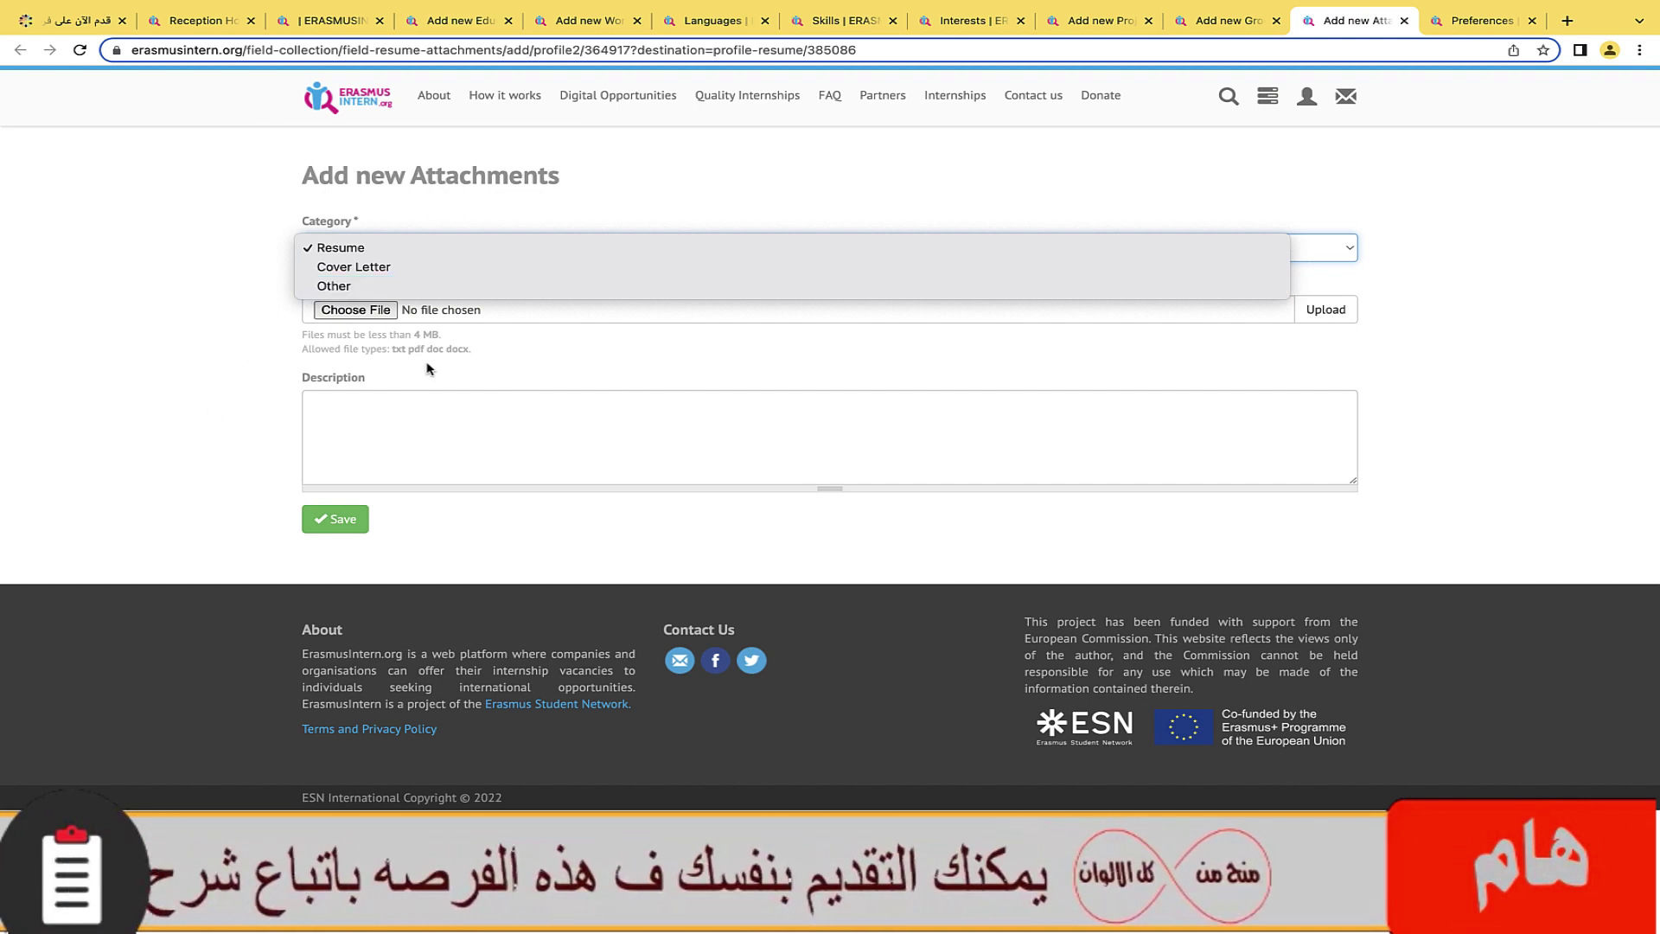
left_click(437, 416)
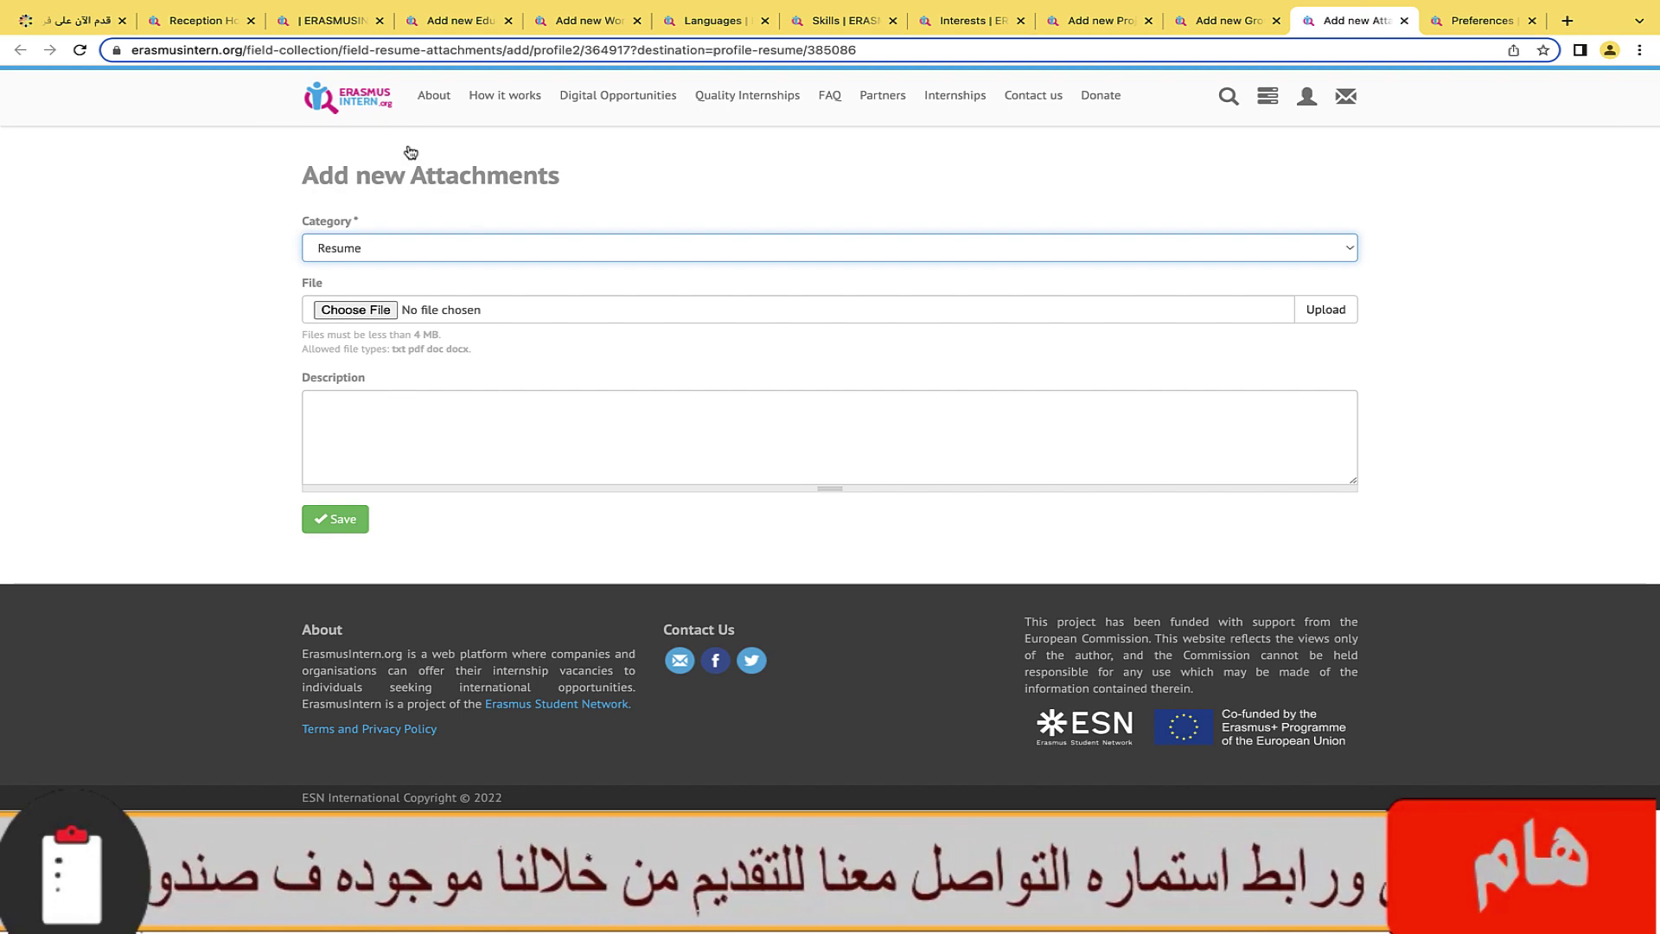
- Open the Preferences form of the resume profile and enter "hsotel," as the desired internship title
left_click(318, 21)
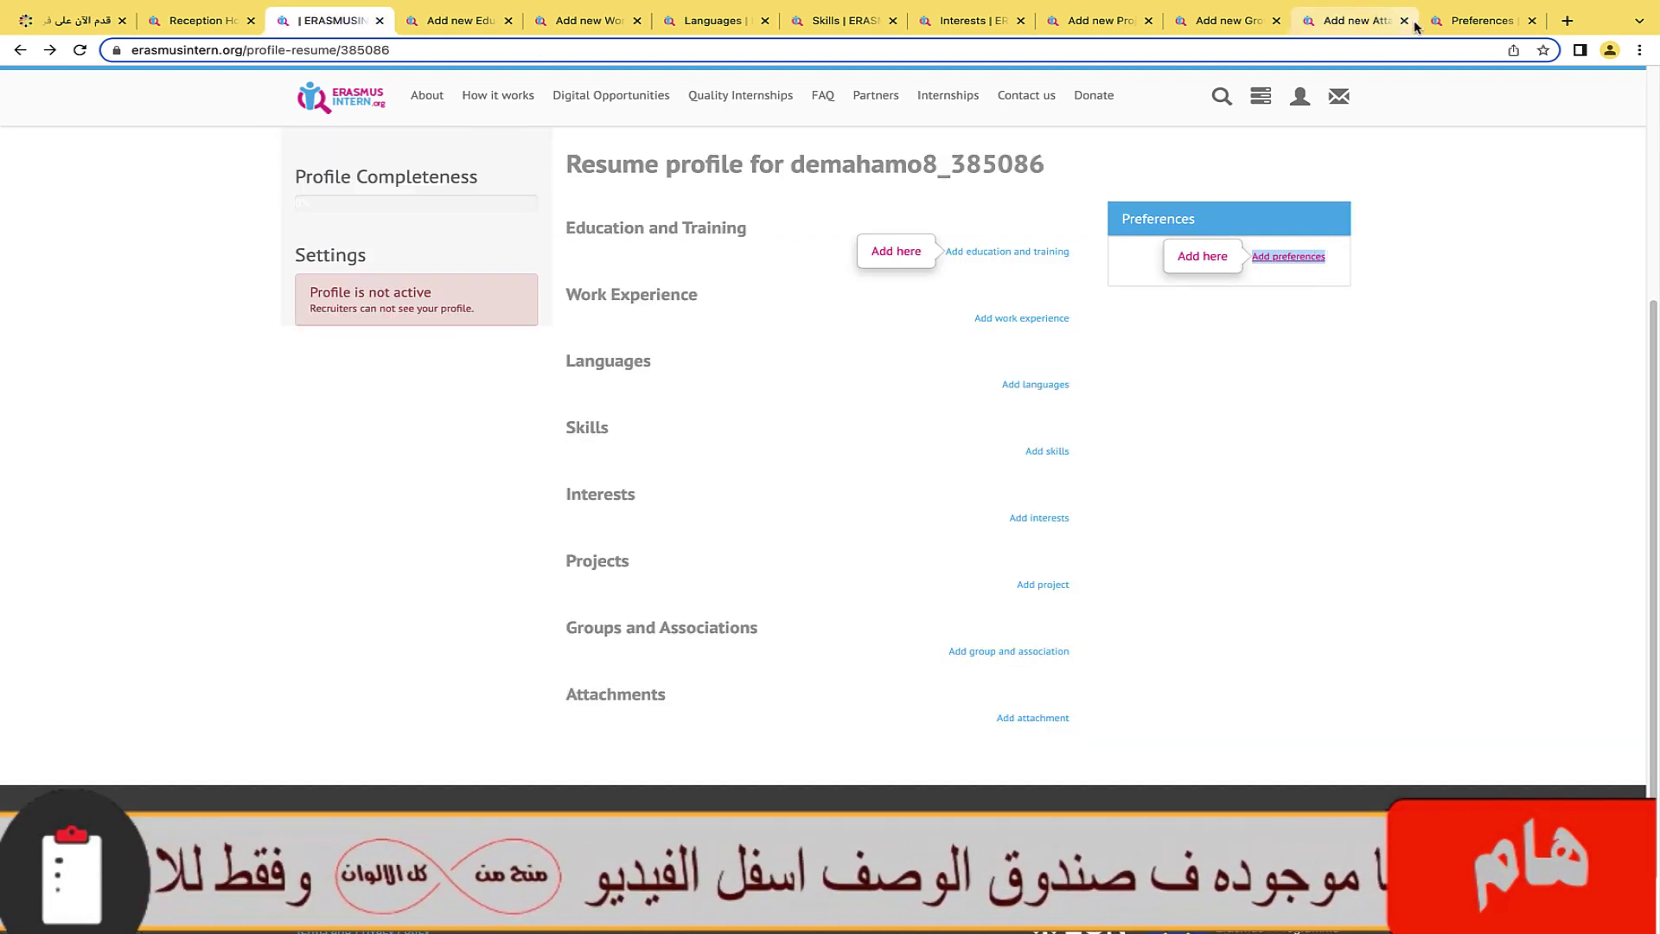
left_click(1481, 21)
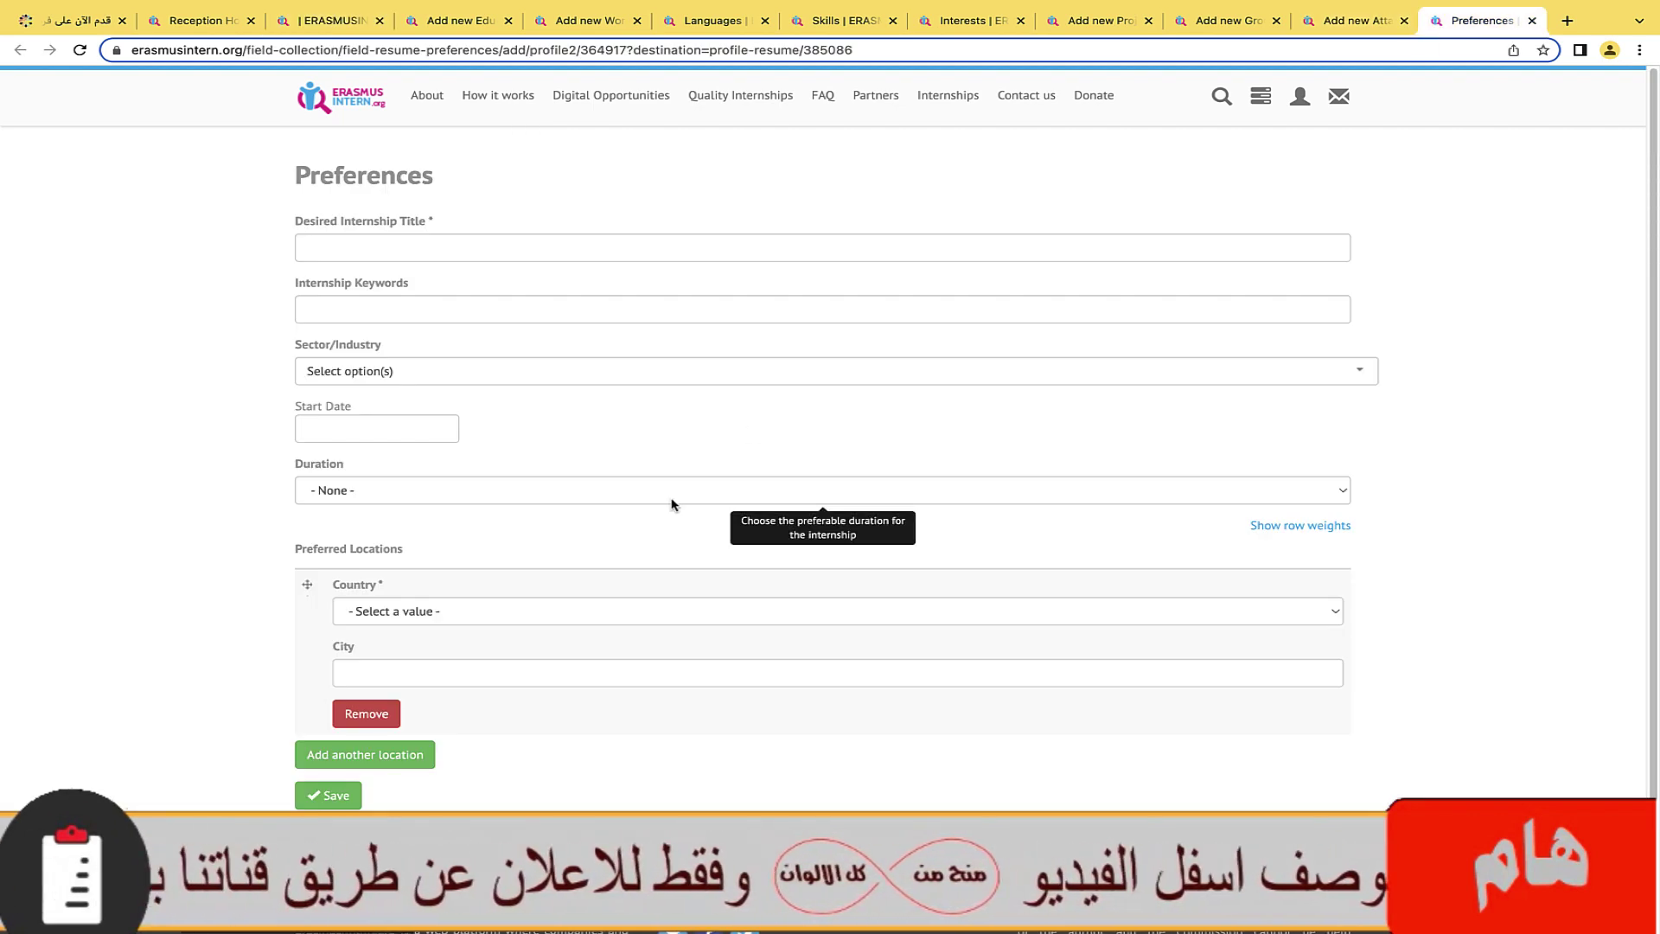
left_click(406, 246)
type("hsotel,")
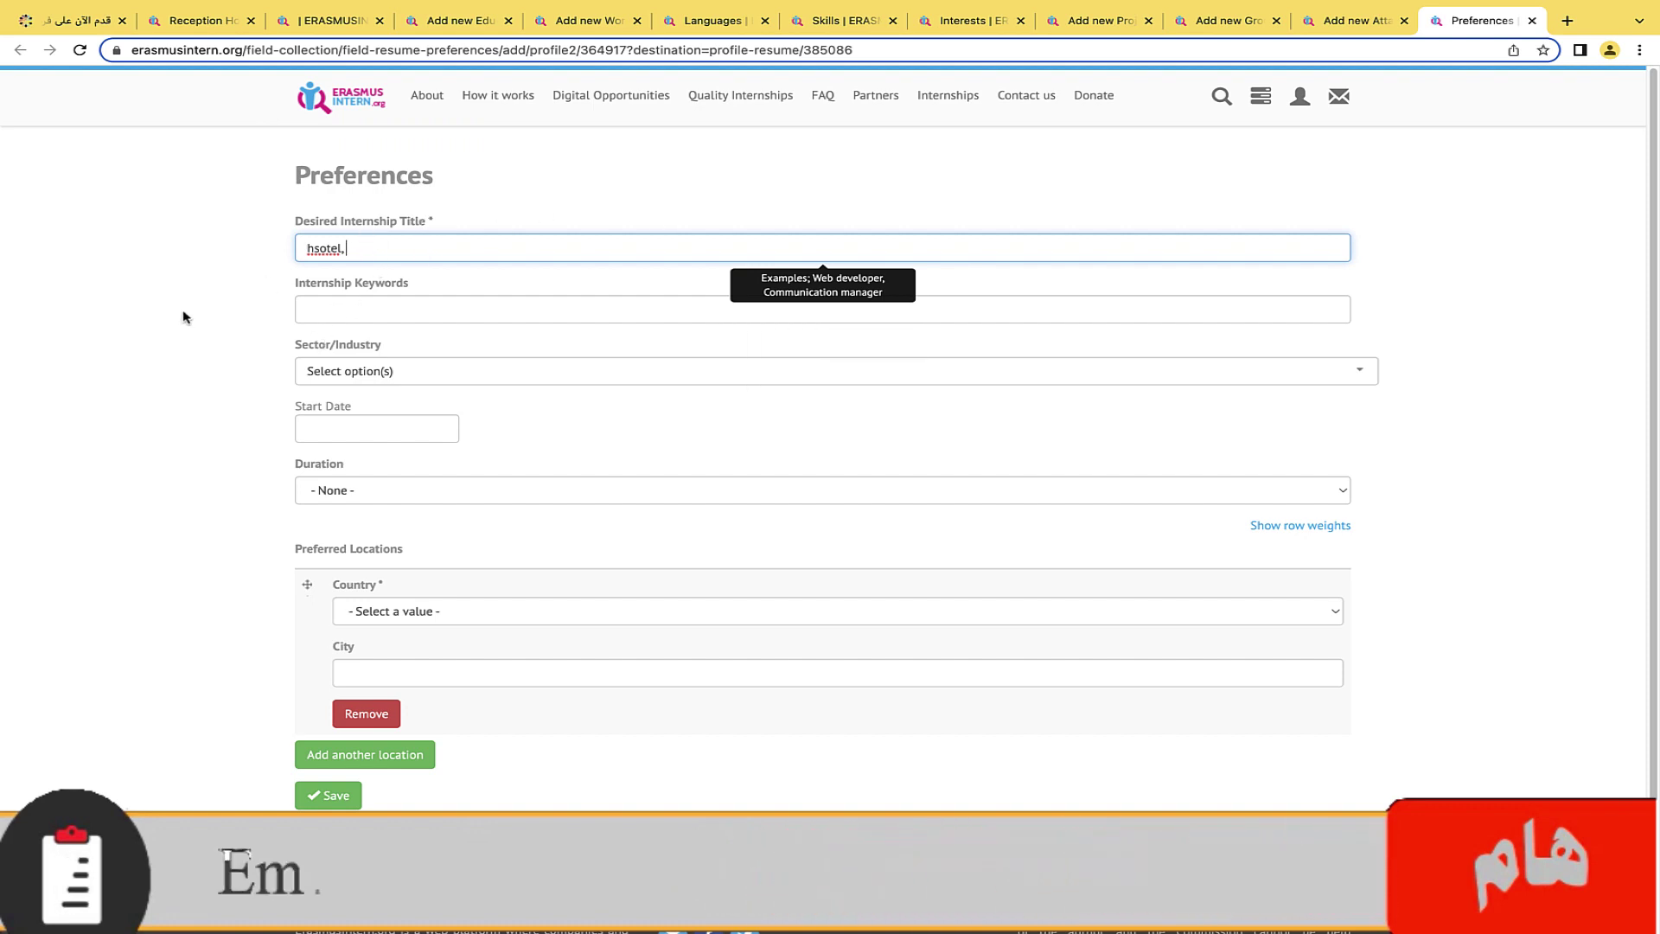
- Select Administration, Engineering, and Hospitality & tourism as the preferred sectors
left_click(341, 307)
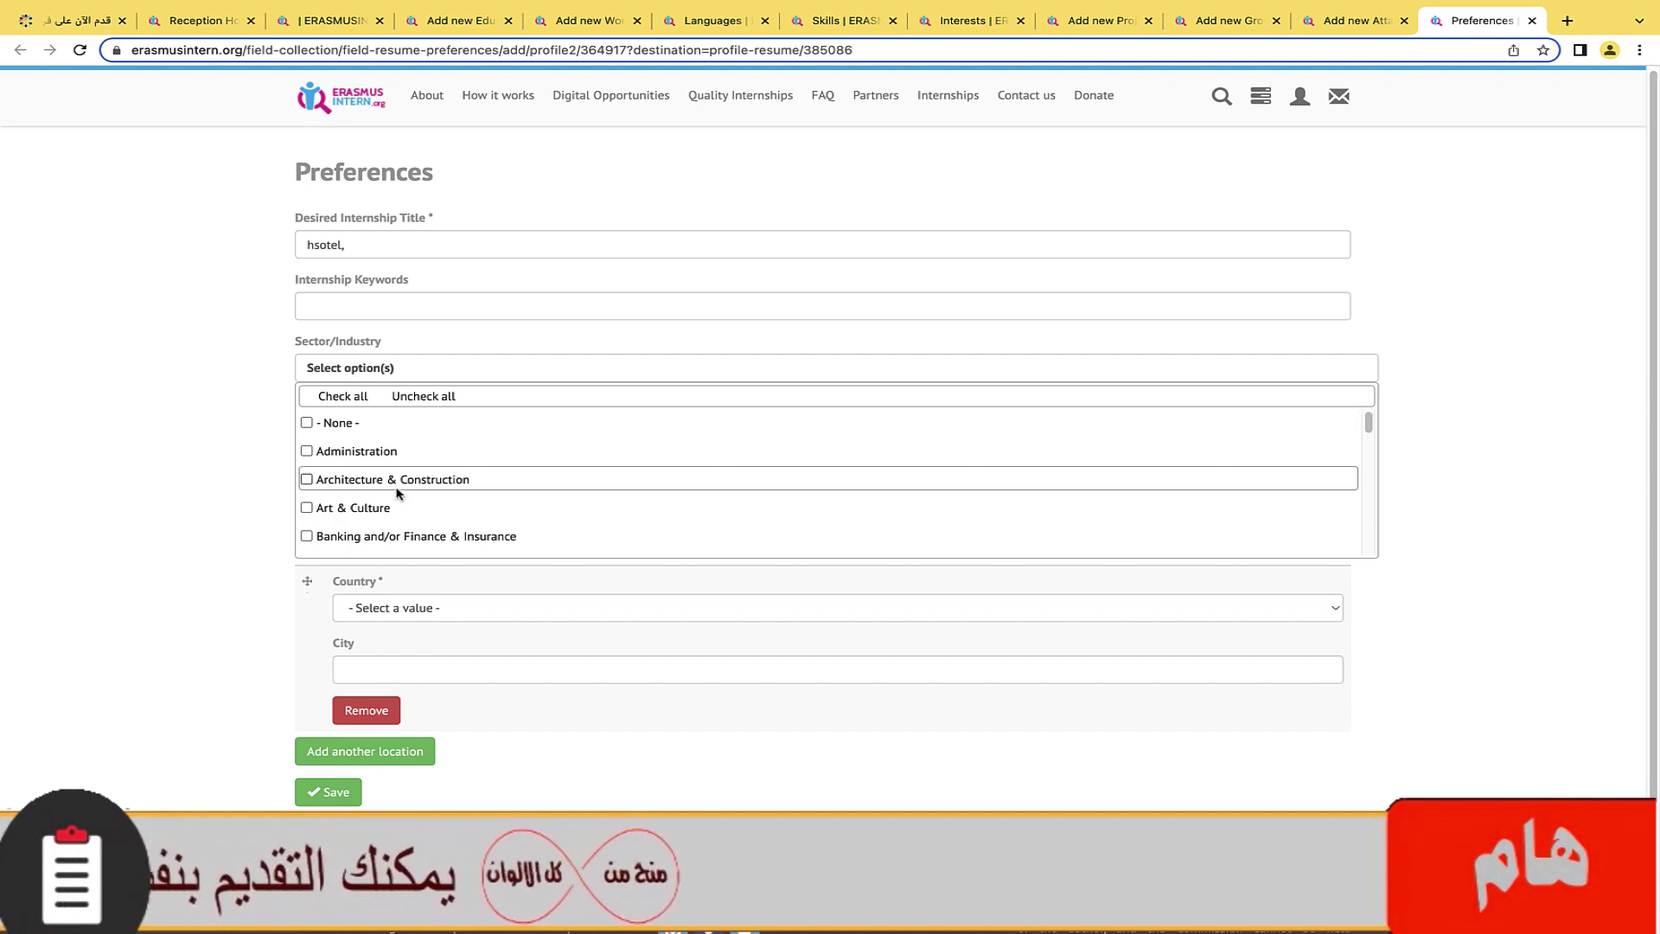
scroll(397, 487, "down", 1)
left_click(393, 428)
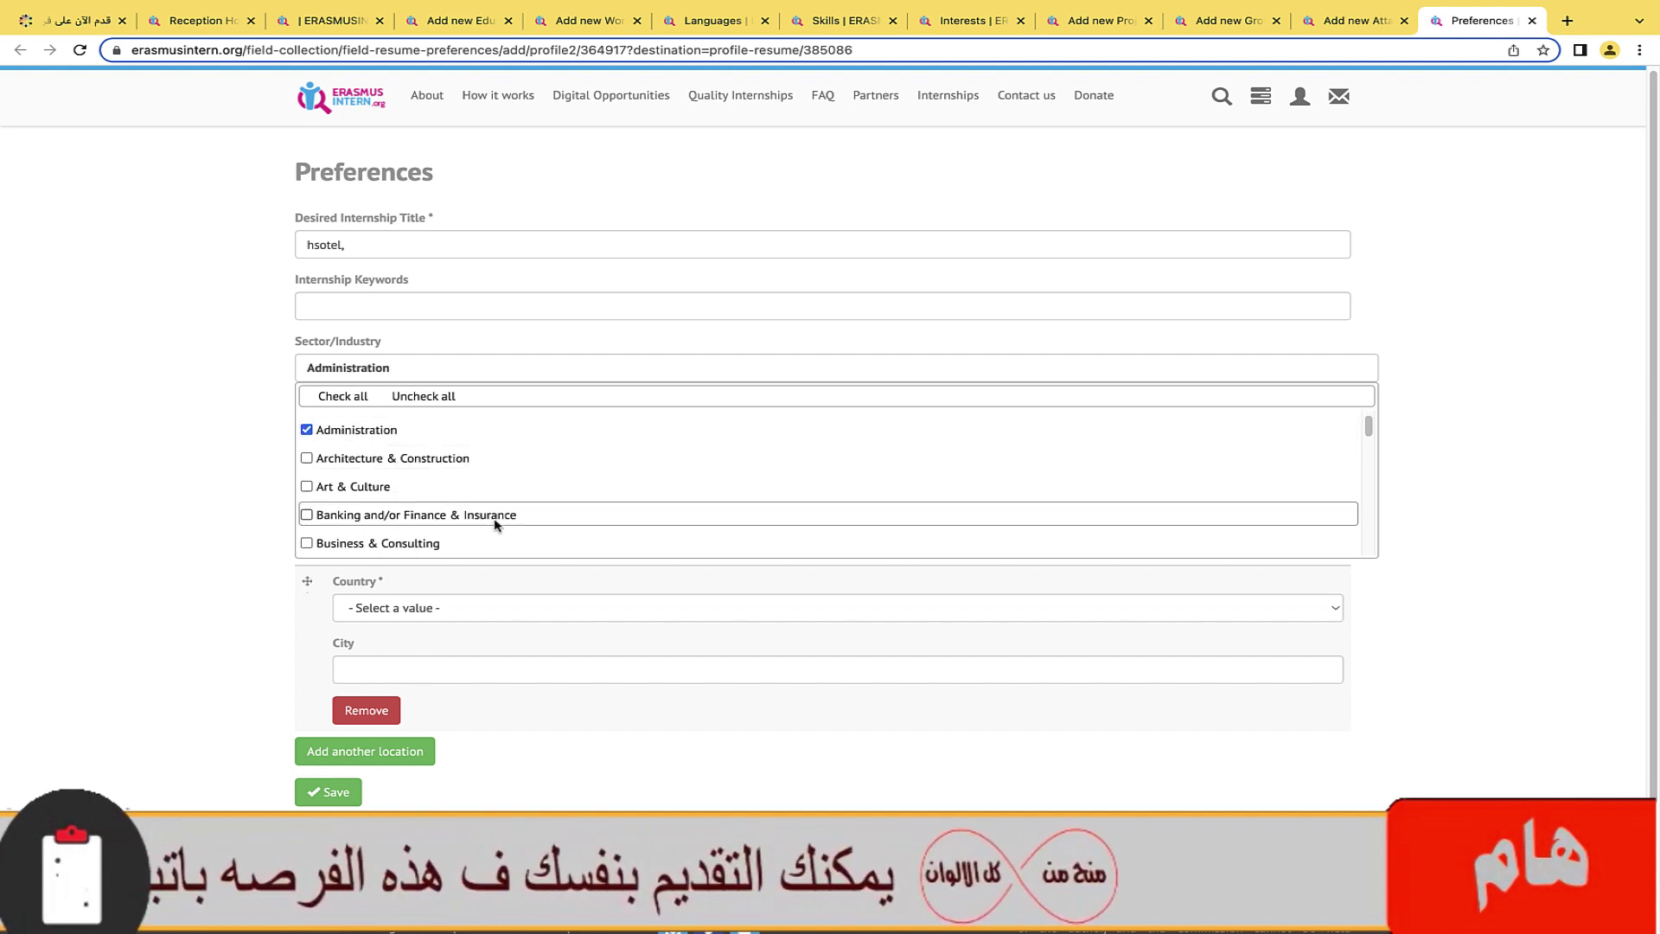
scroll(434, 513, "down", 3)
scroll(435, 513, "down", 1)
left_click(346, 467)
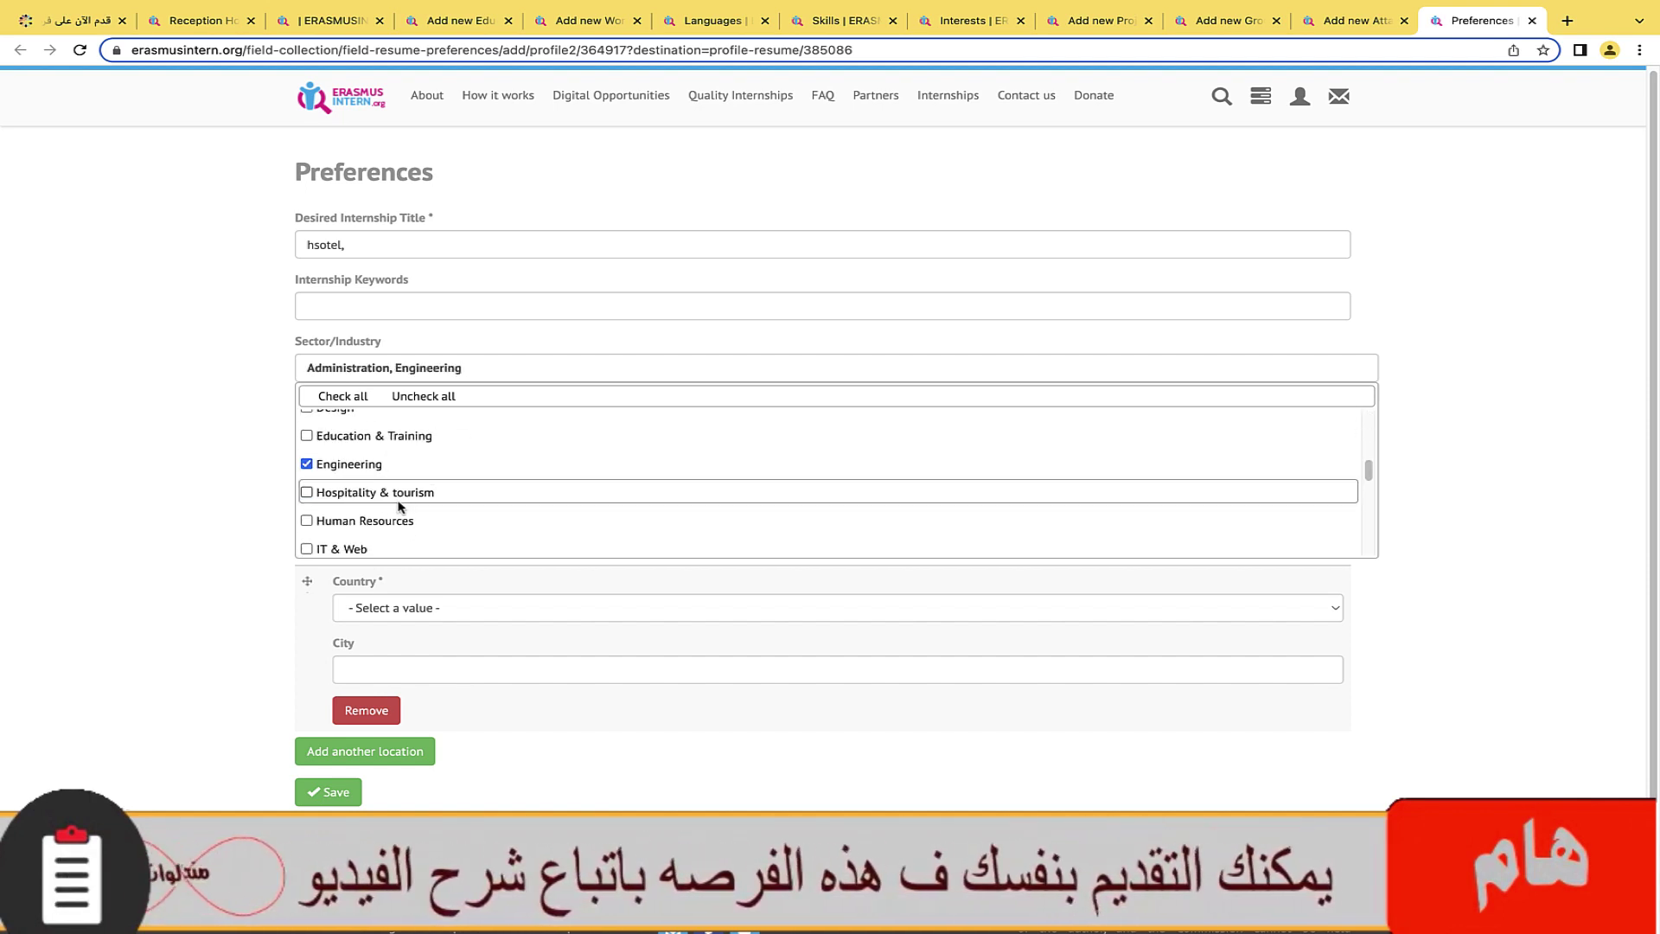
left_click(343, 497)
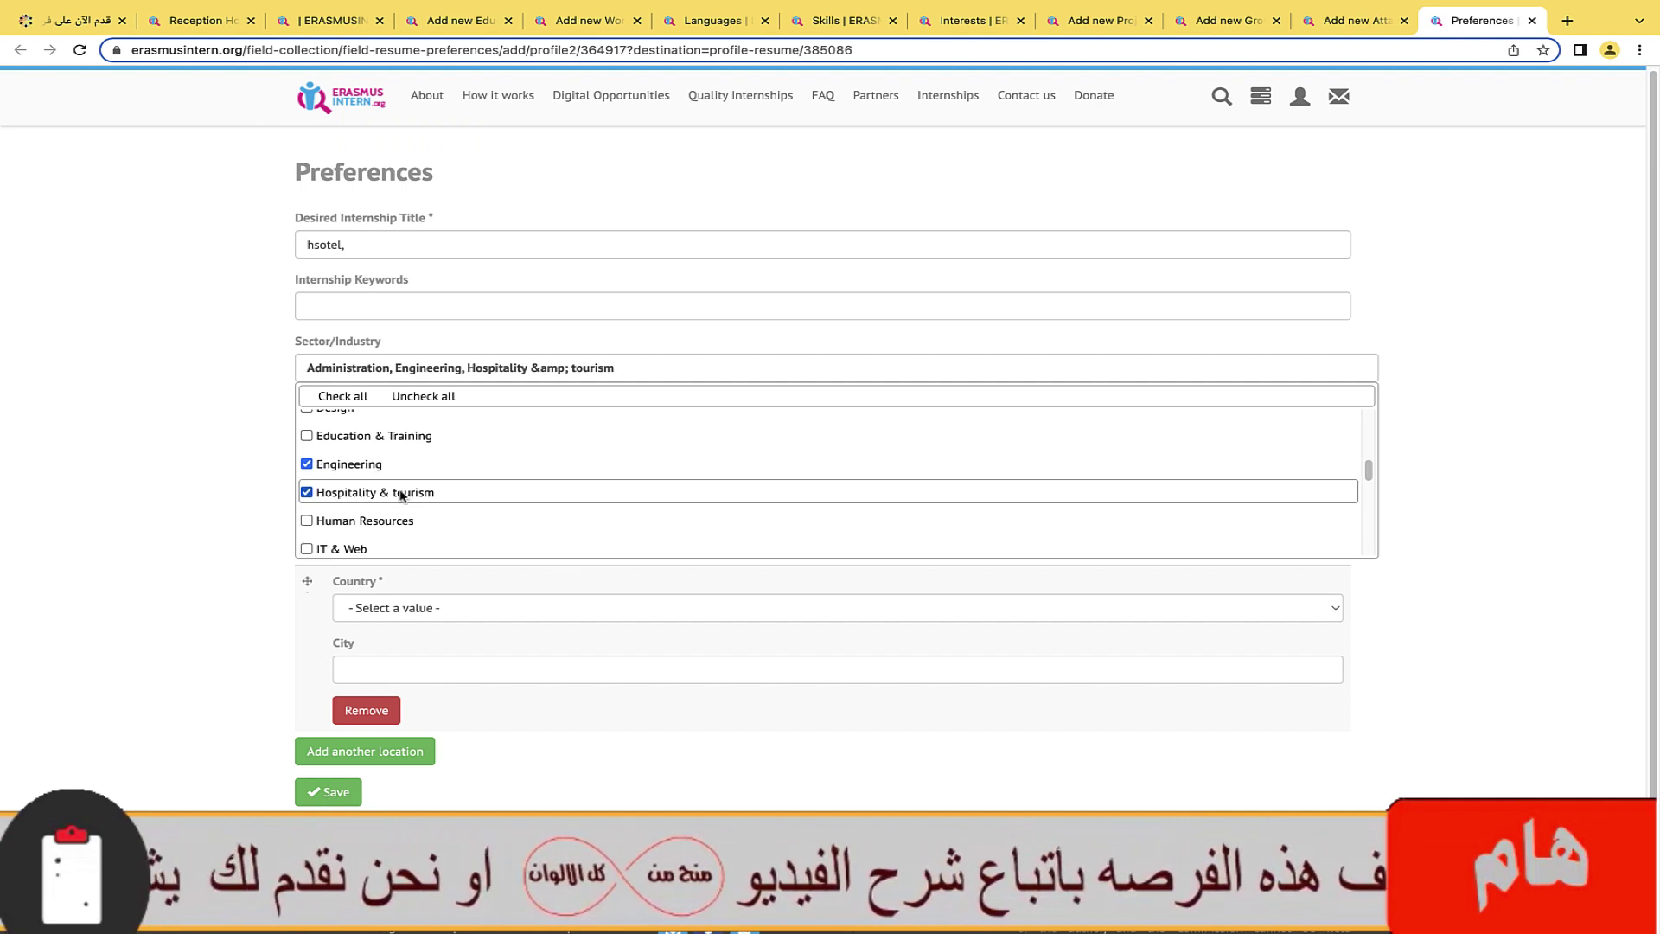
left_click(268, 508)
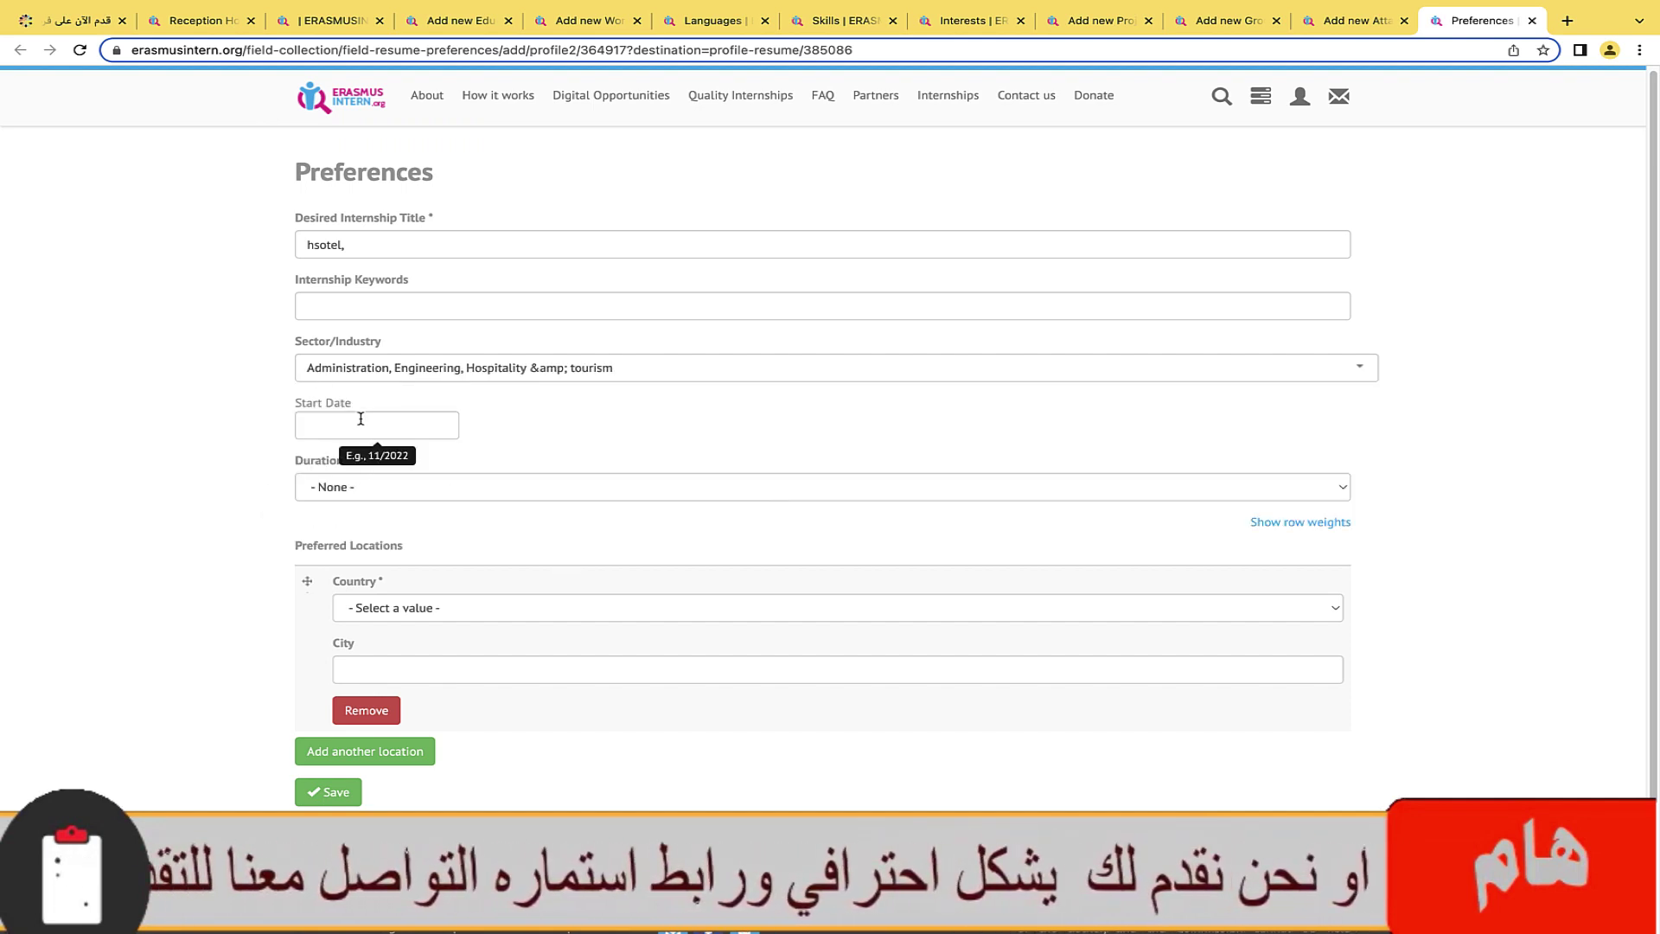
- Check the internship duration options, and set the preferred location to country Spain and city "barec"
left_click(385, 487)
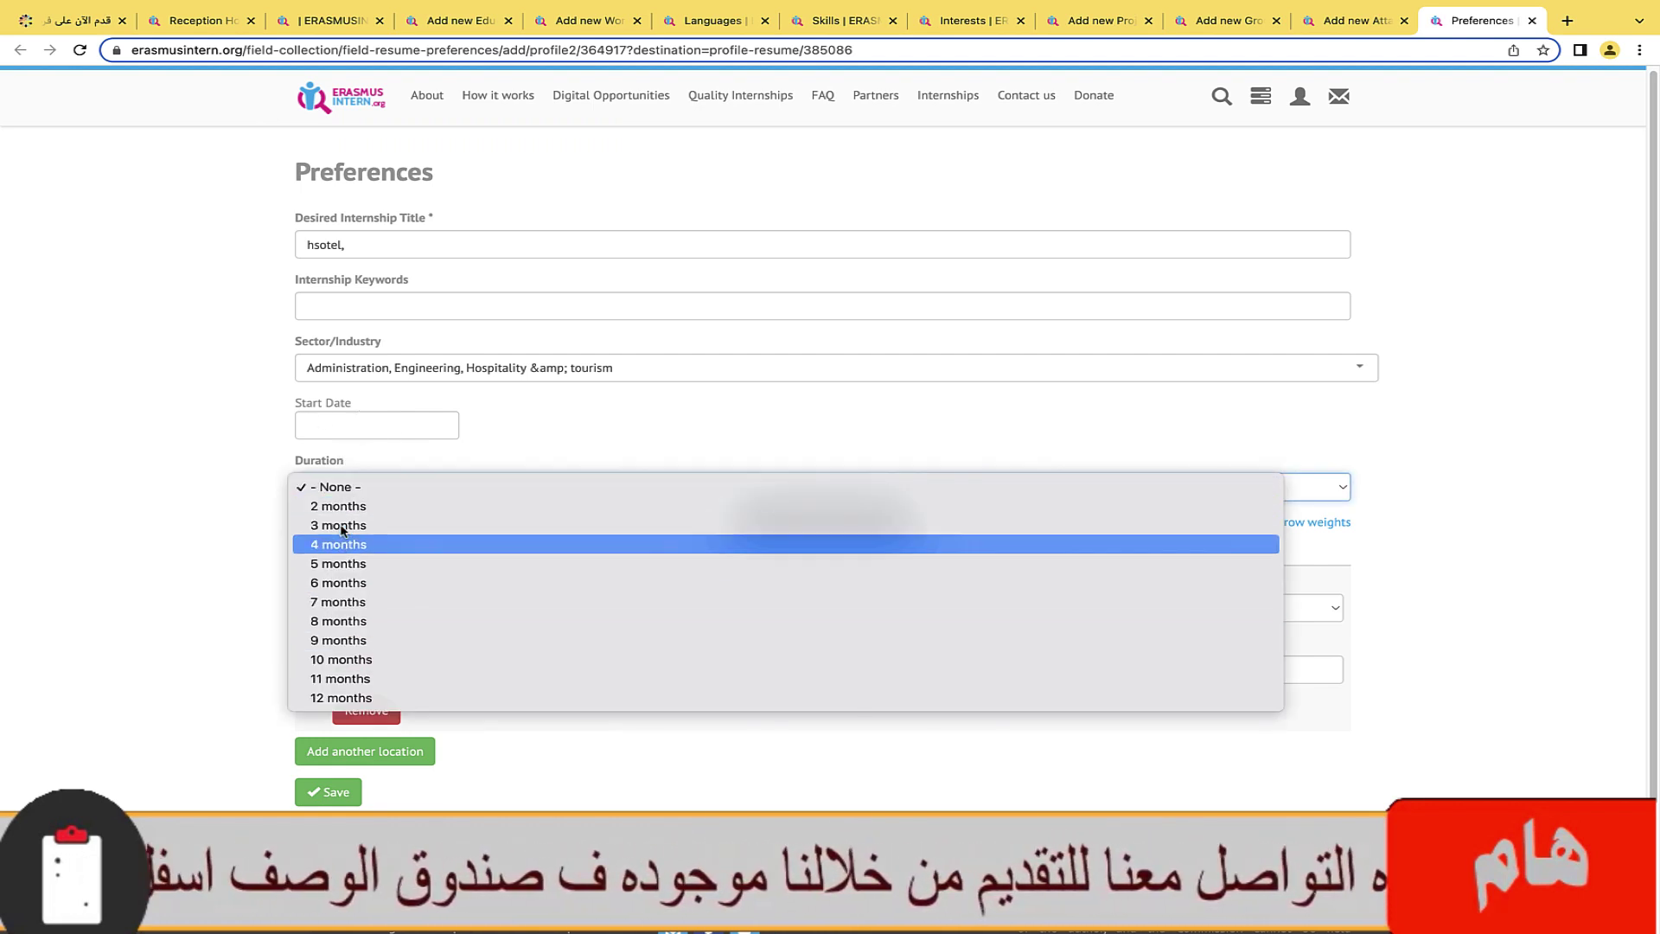
left_click(232, 538)
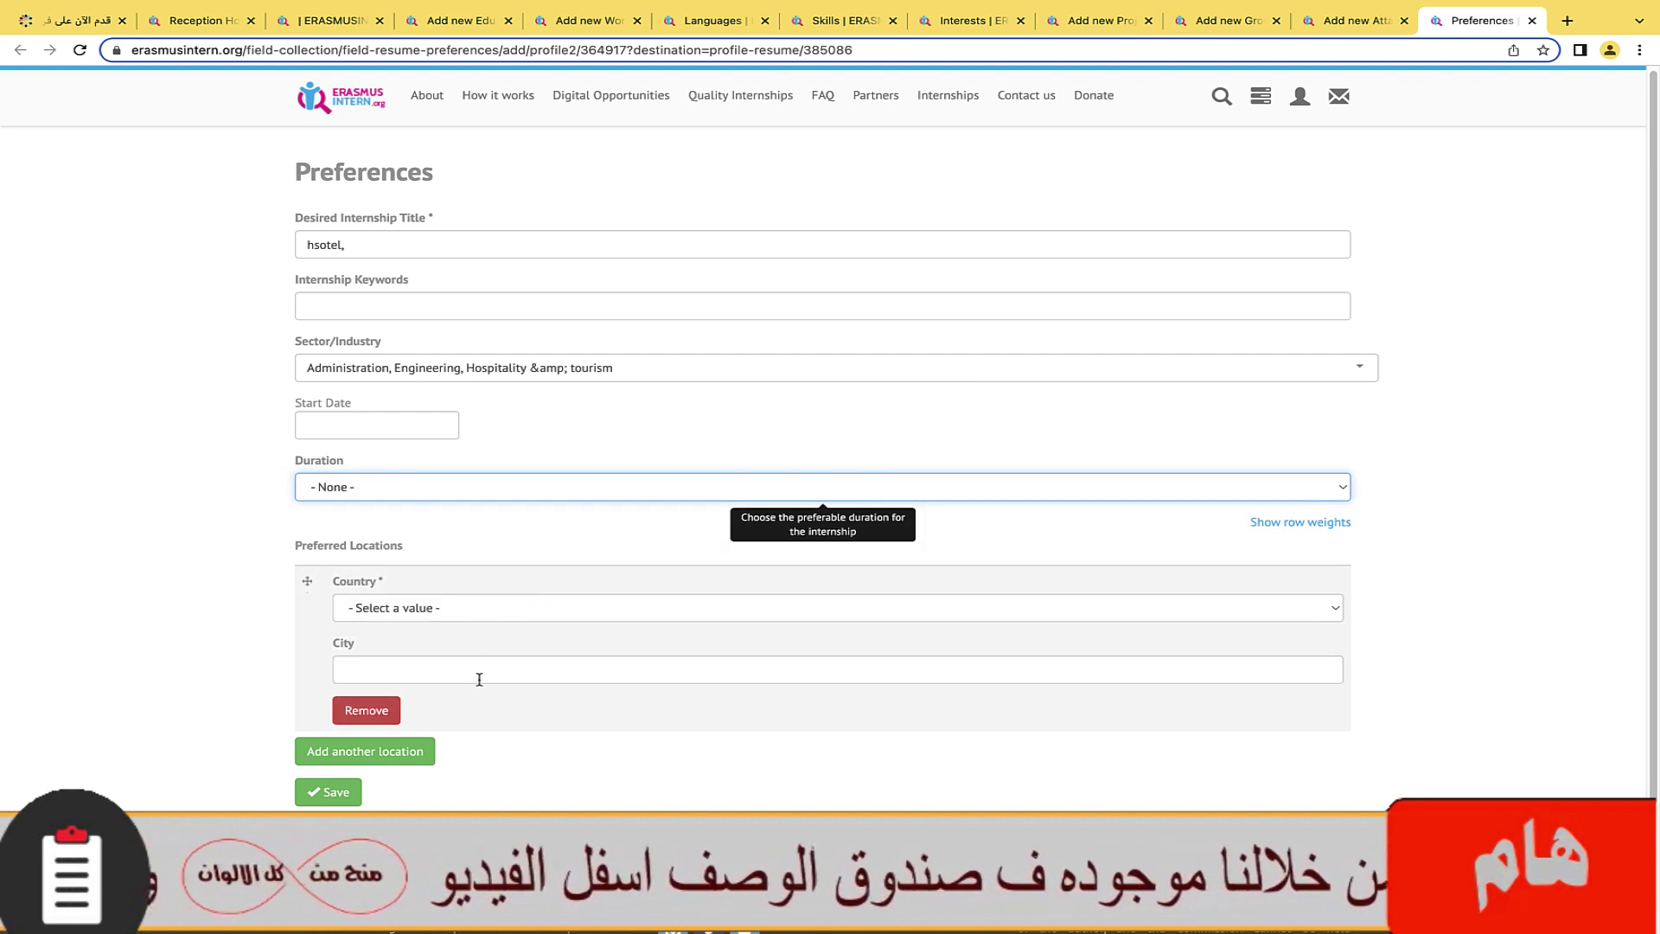
left_click(421, 605)
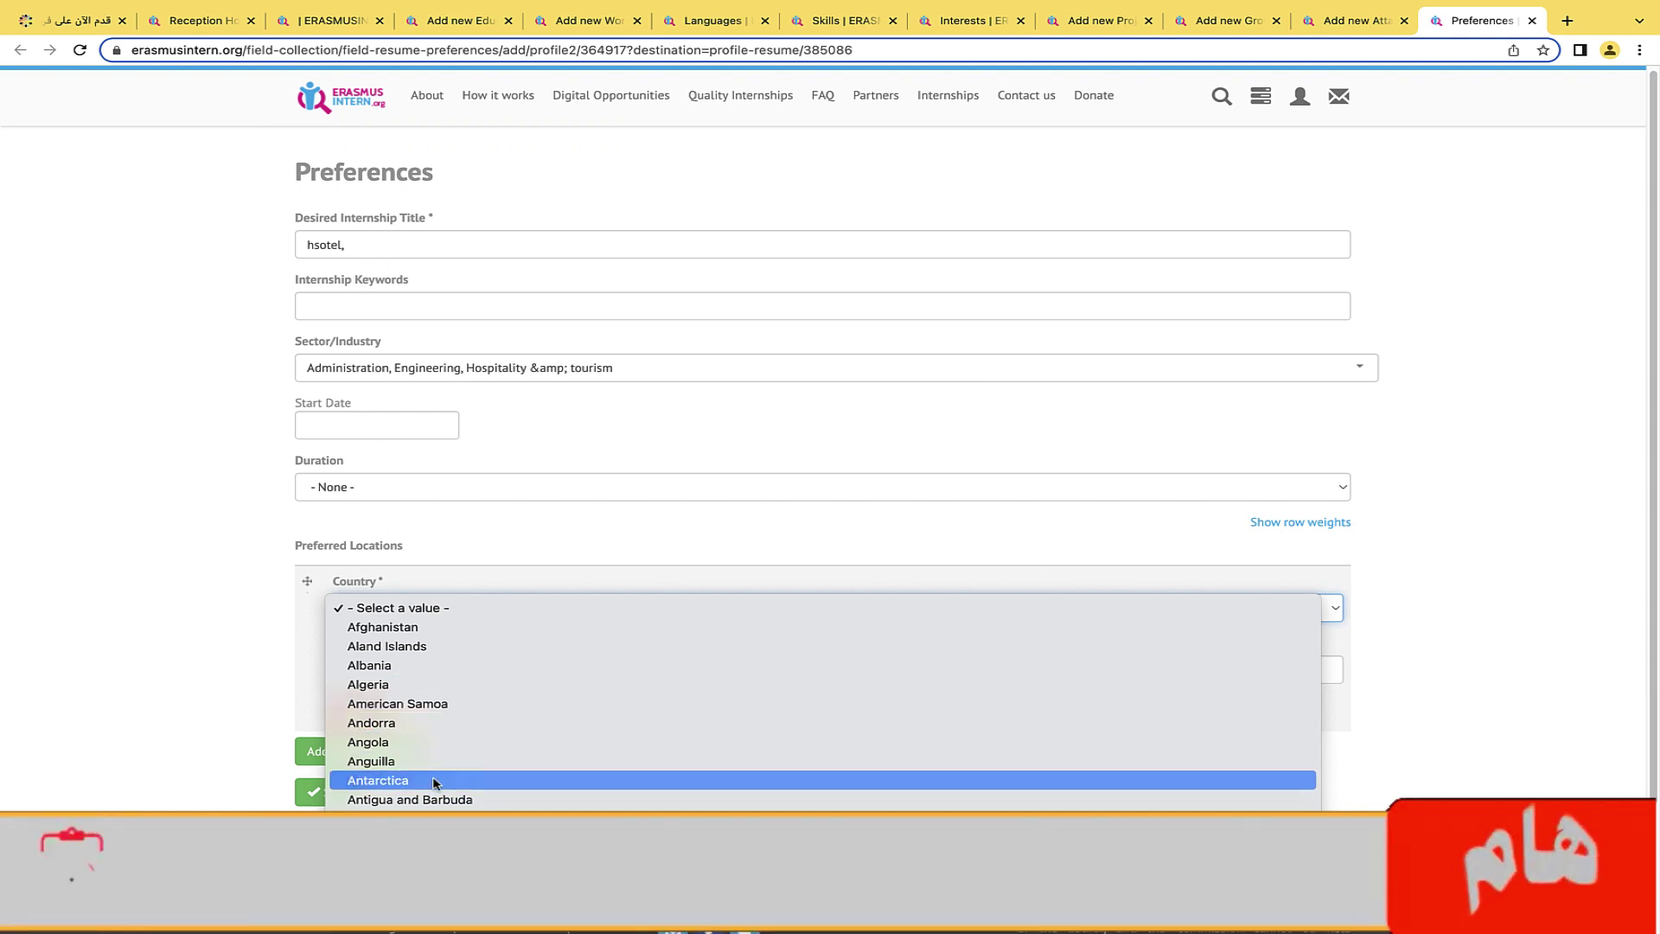
scroll(428, 780, "down", 15)
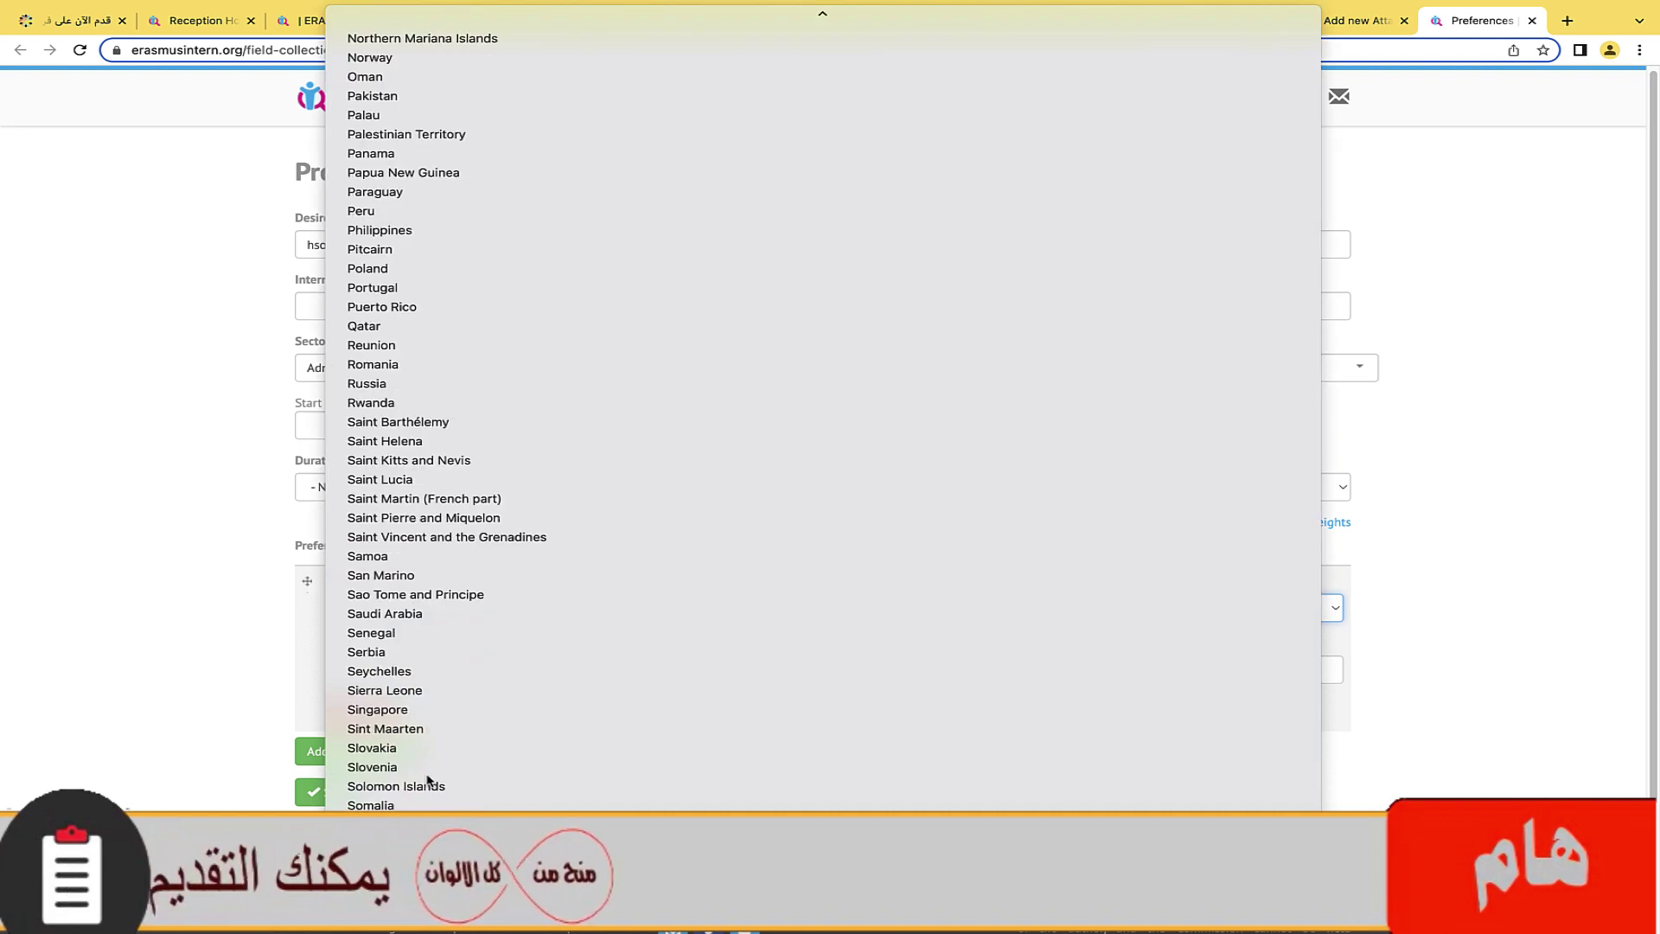
scroll(428, 780, "down", 2)
left_click(428, 780)
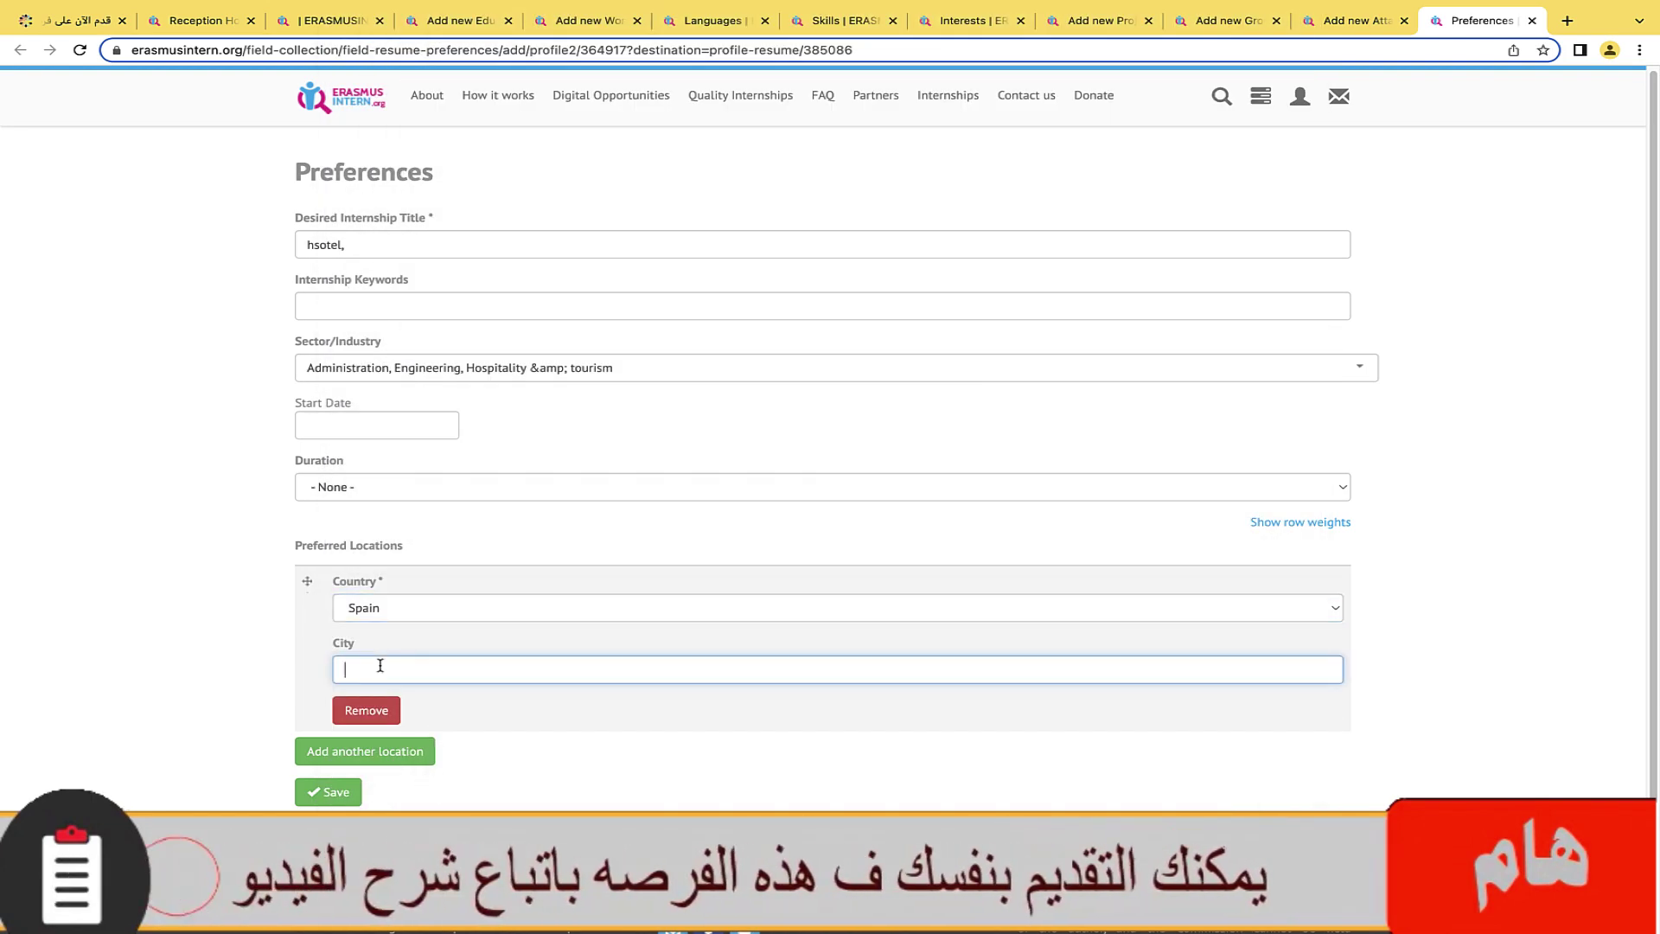
type("barec")
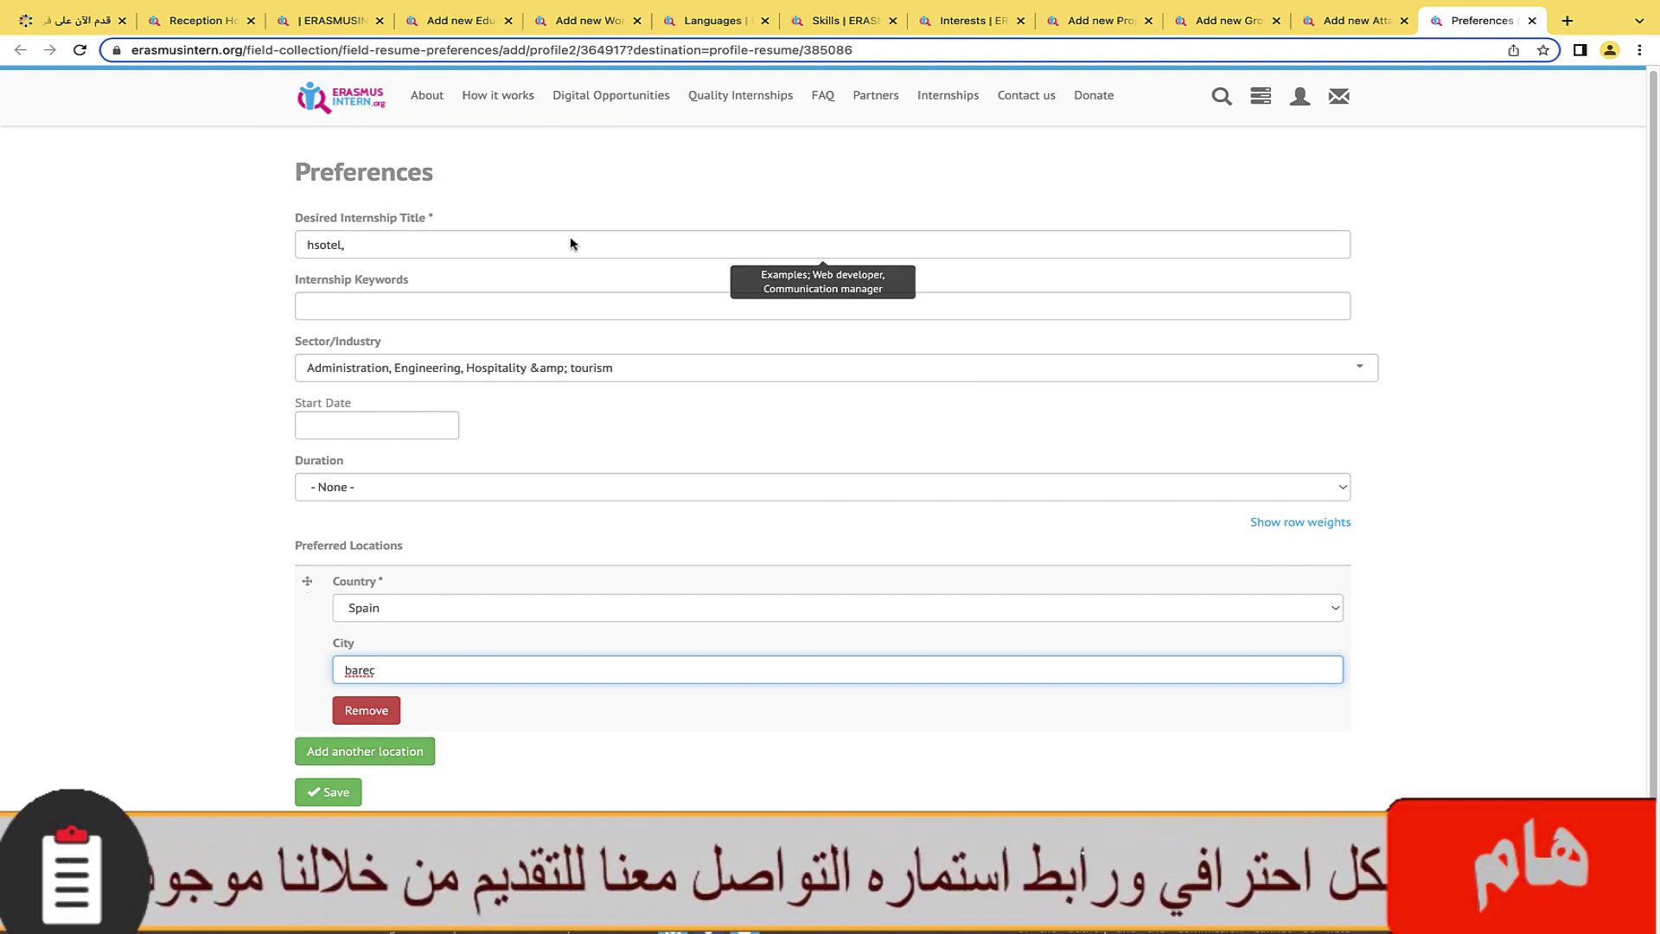
- Return to the resume profile, and review the details of the Reception Hostel Barcelona internship listing
left_click(342, 24)
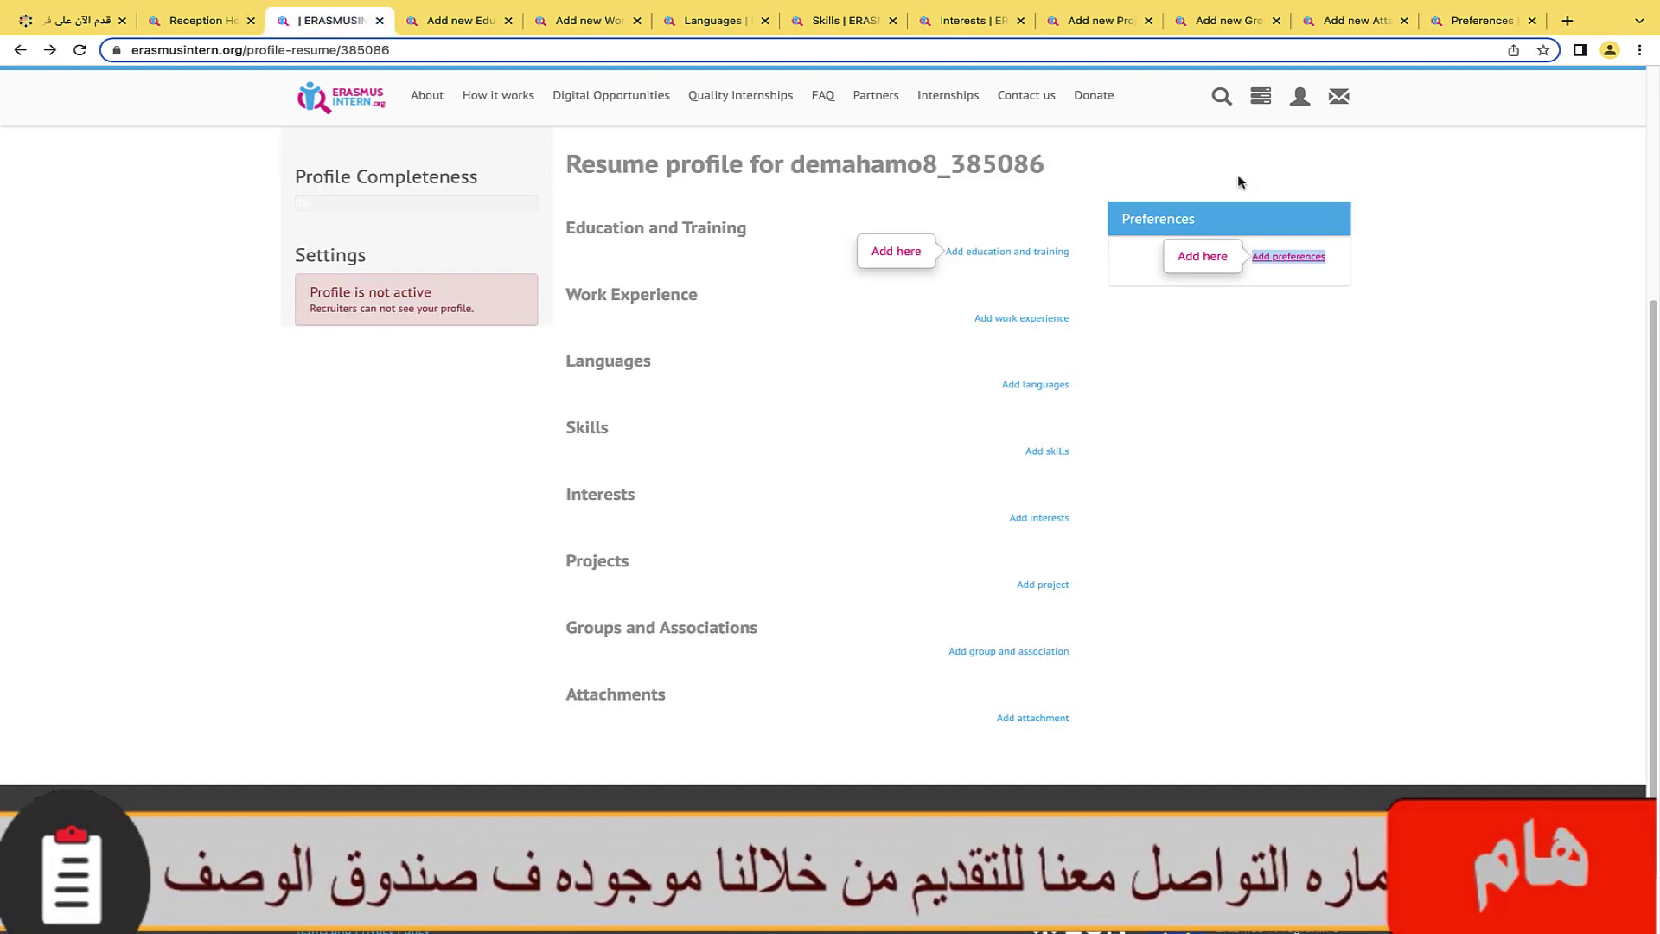
scroll(993, 263, "up", 5)
left_click(187, 24)
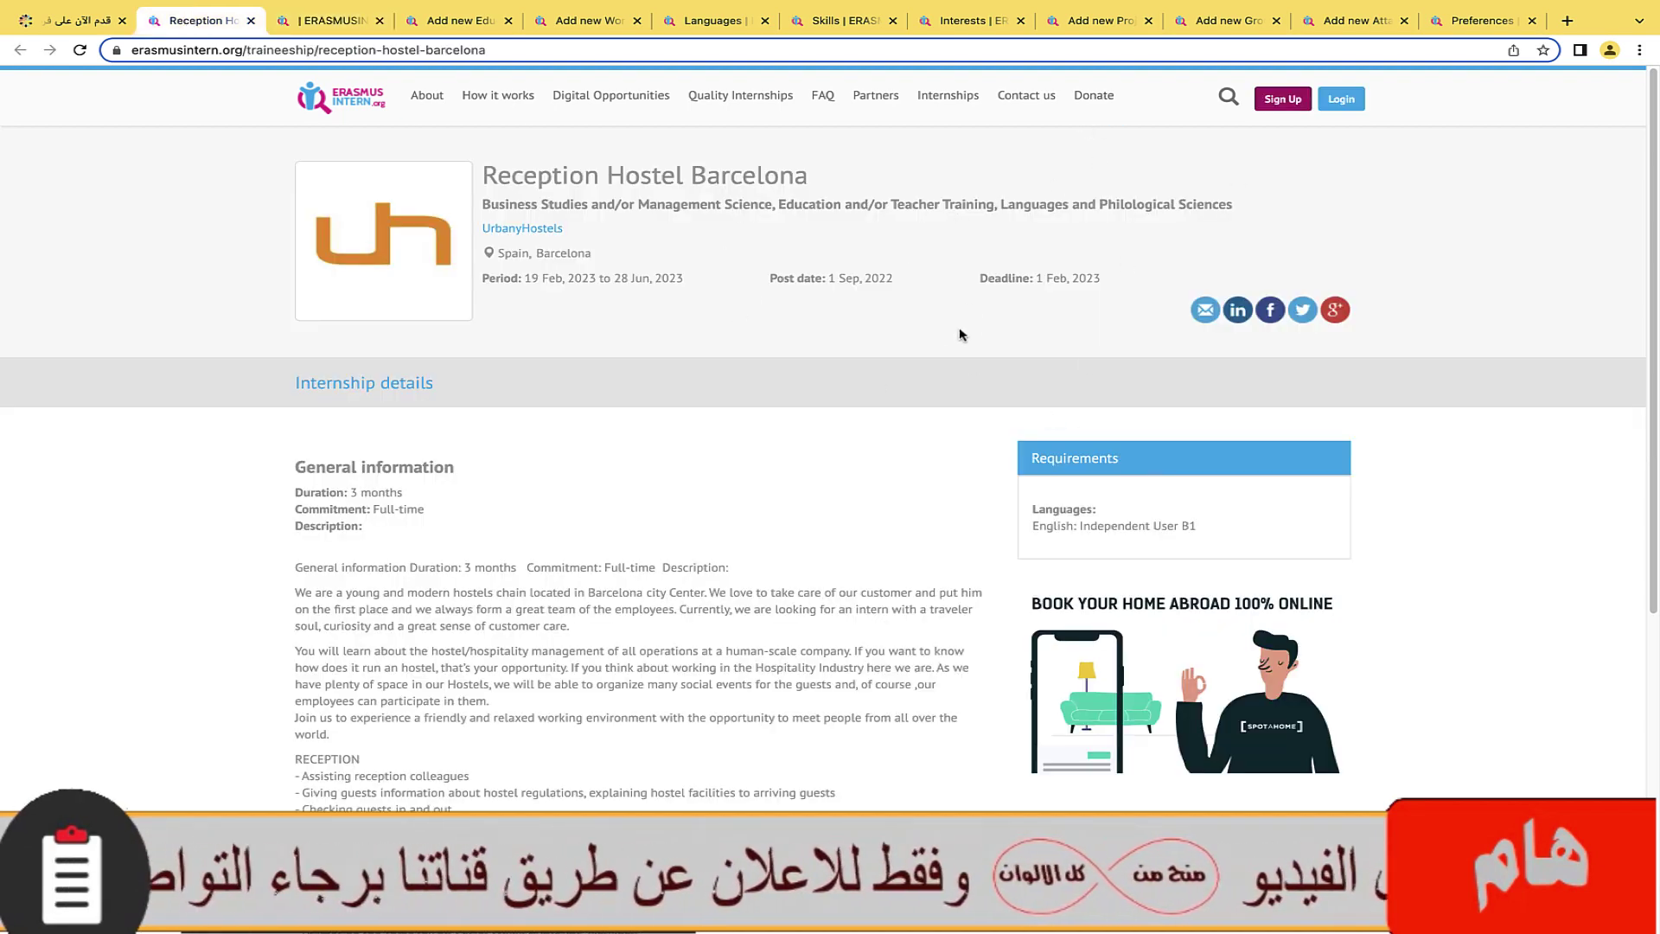
scroll(985, 336, "down", 5)
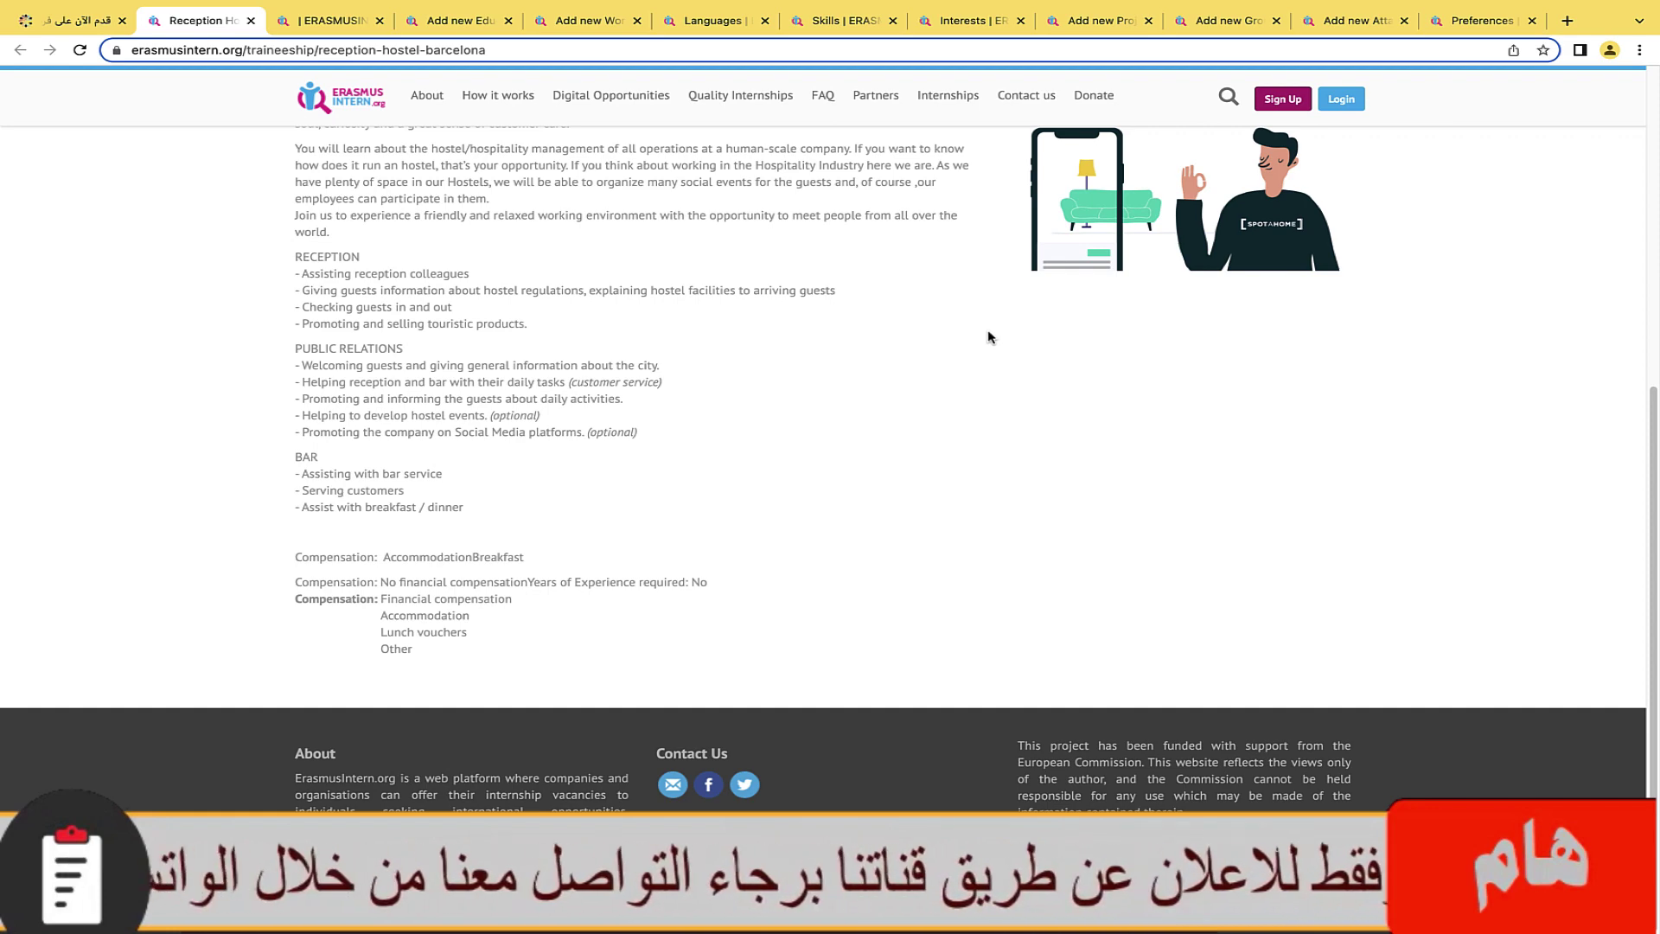
scroll(989, 337, "up", 5)
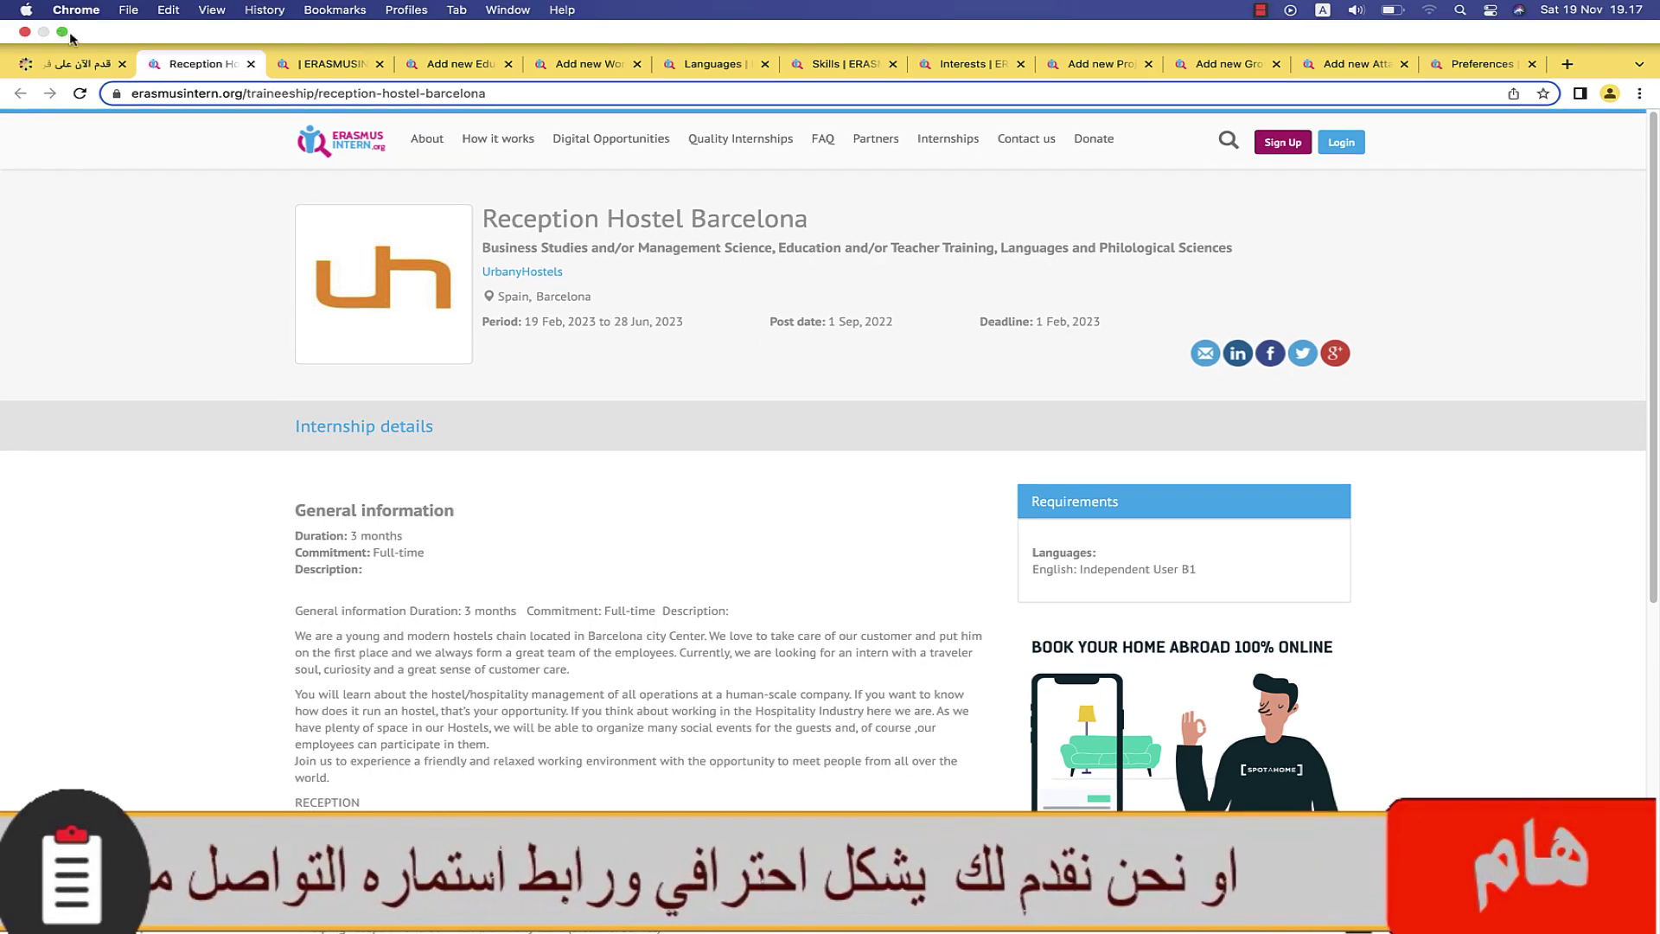
- Switch to the Scholarships Everywhere article and view its section about the organisation offering the Spain opportunity
left_click(76, 64)
scroll(1375, 440, "up", 10)
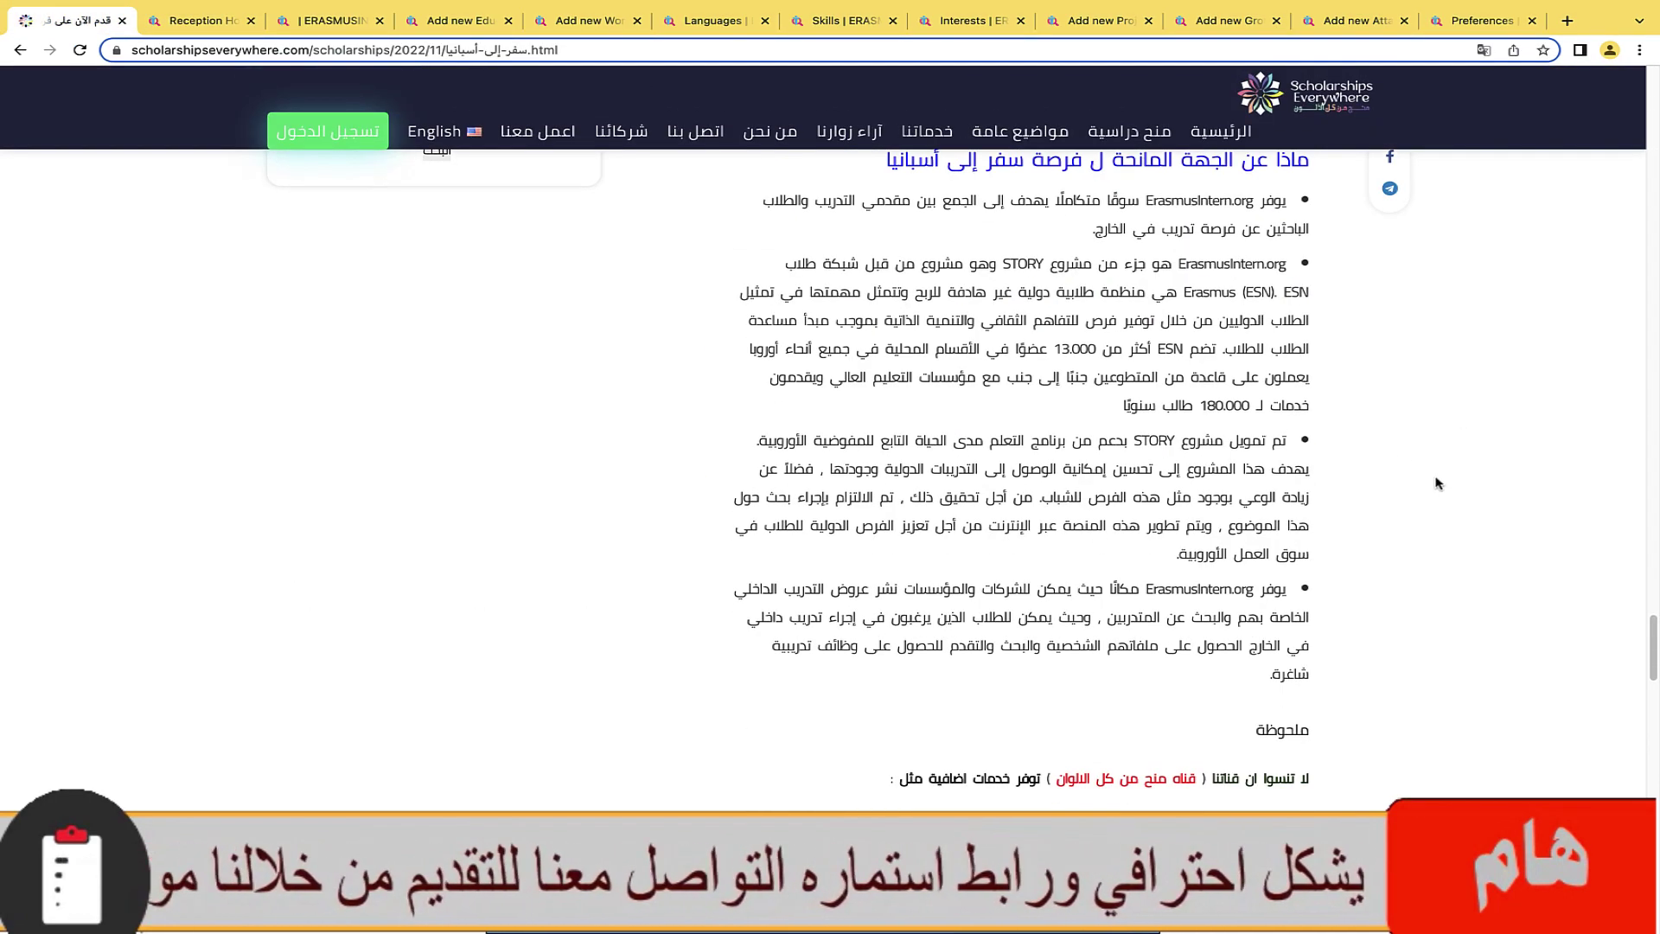
scroll(1357, 437, "down", 1)
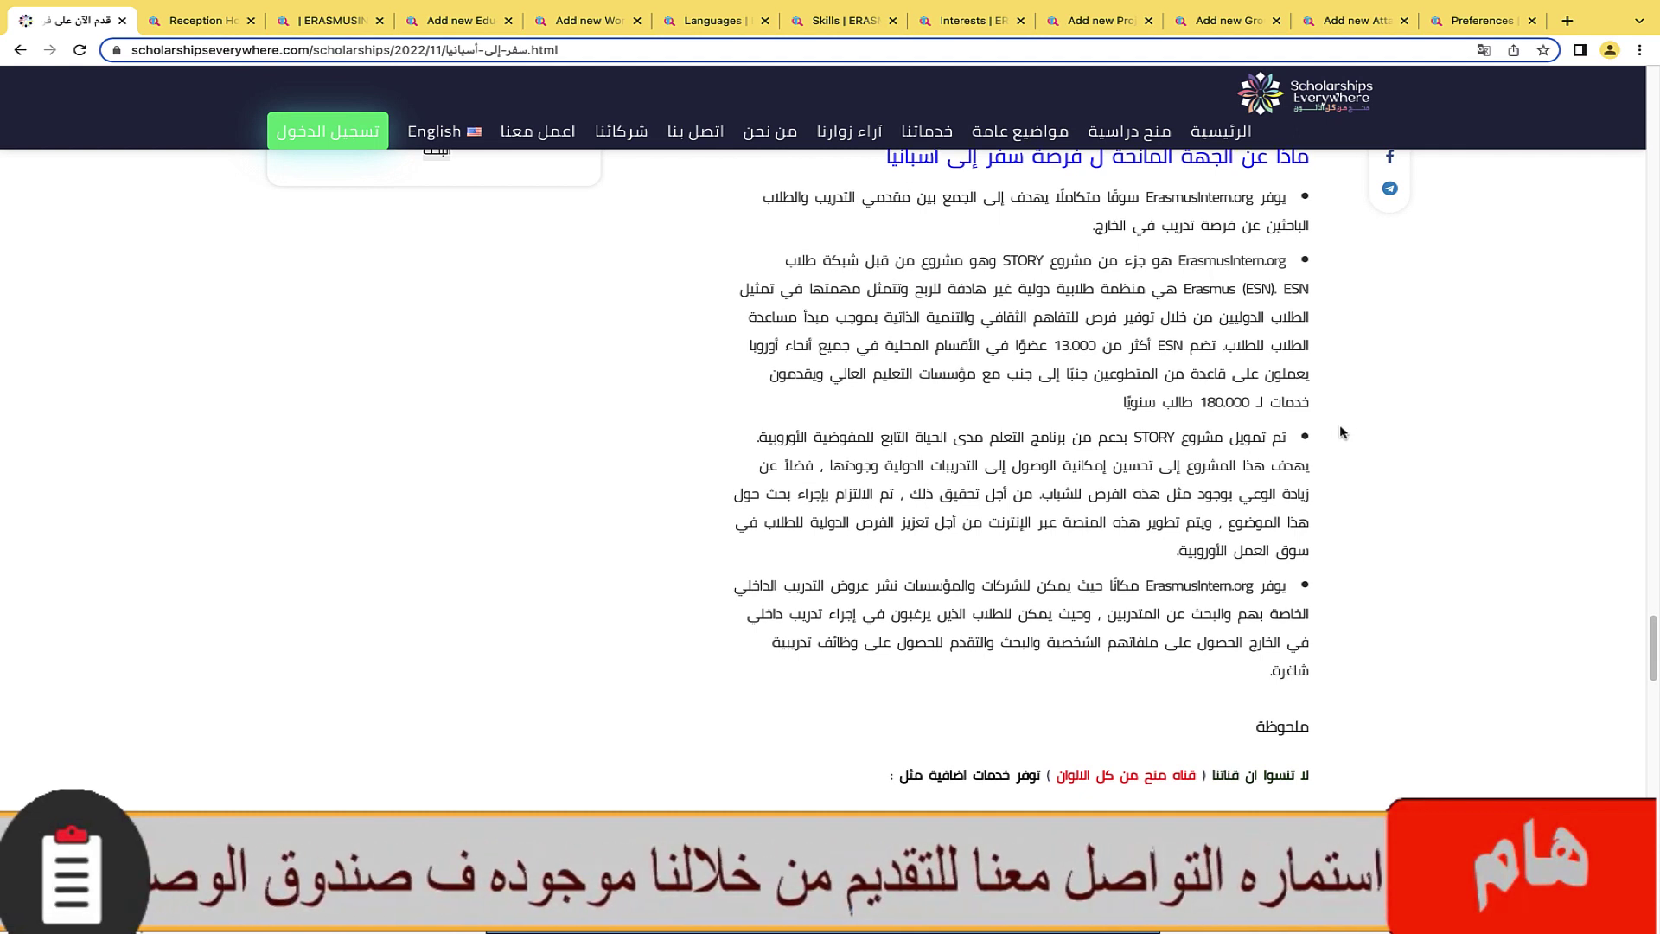